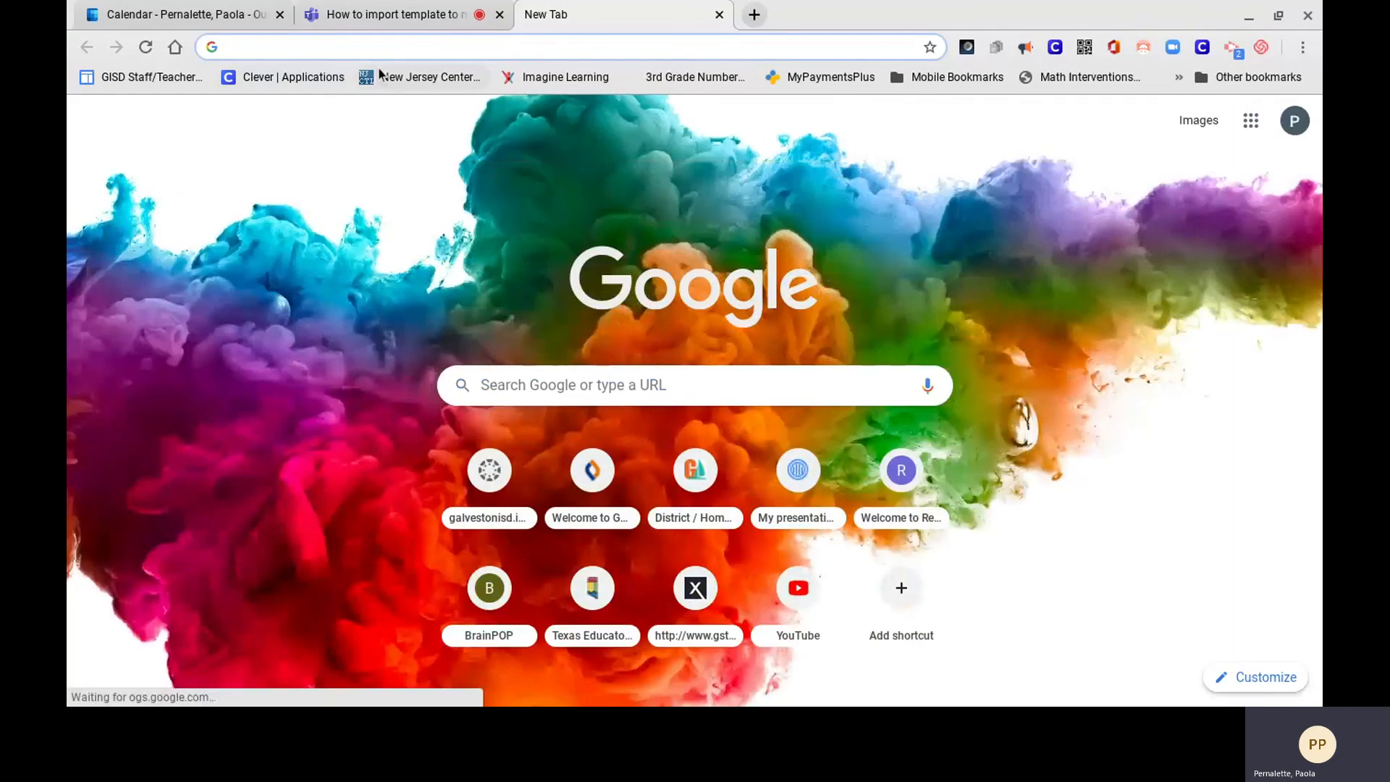
# Go to gisd.org and open Canvas LMS from the district's staff directory.
pyautogui.write('gisd.')
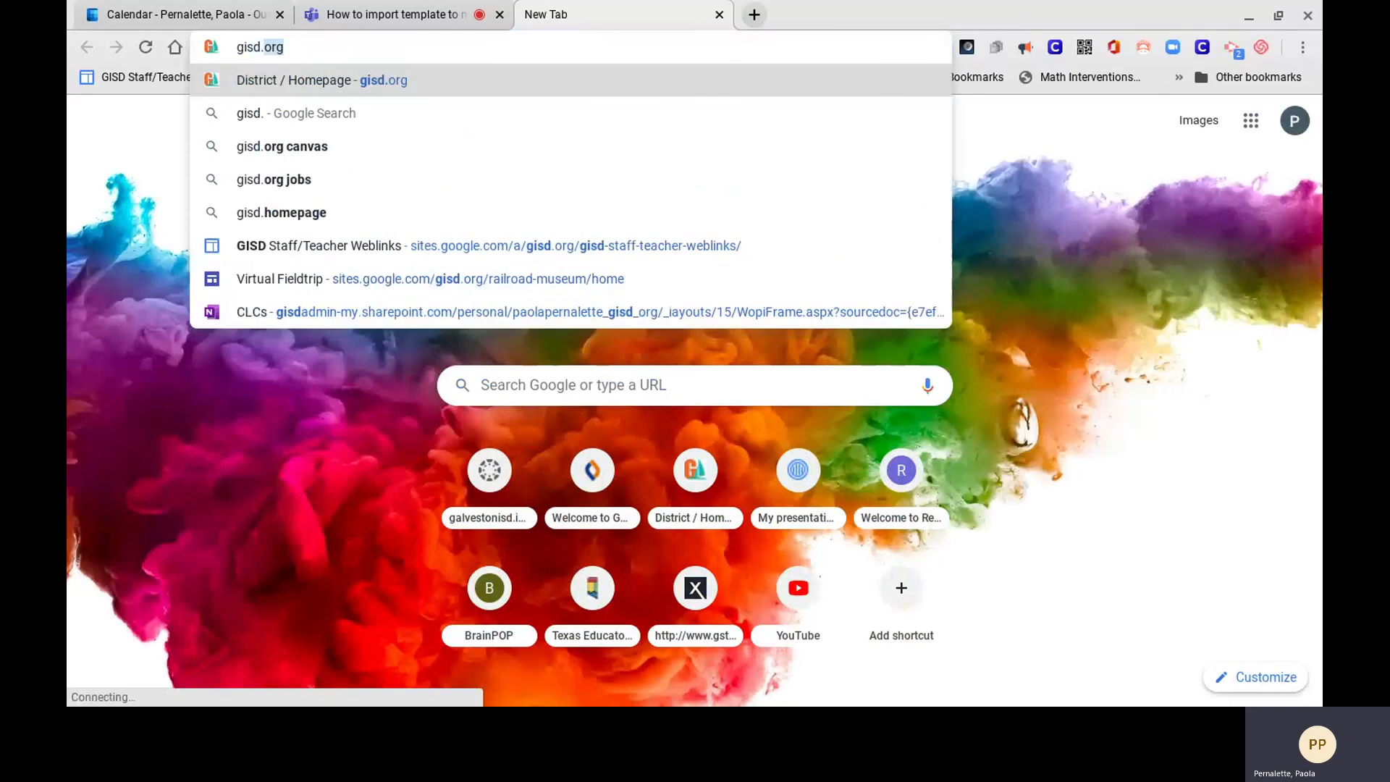
pyautogui.press('Return')
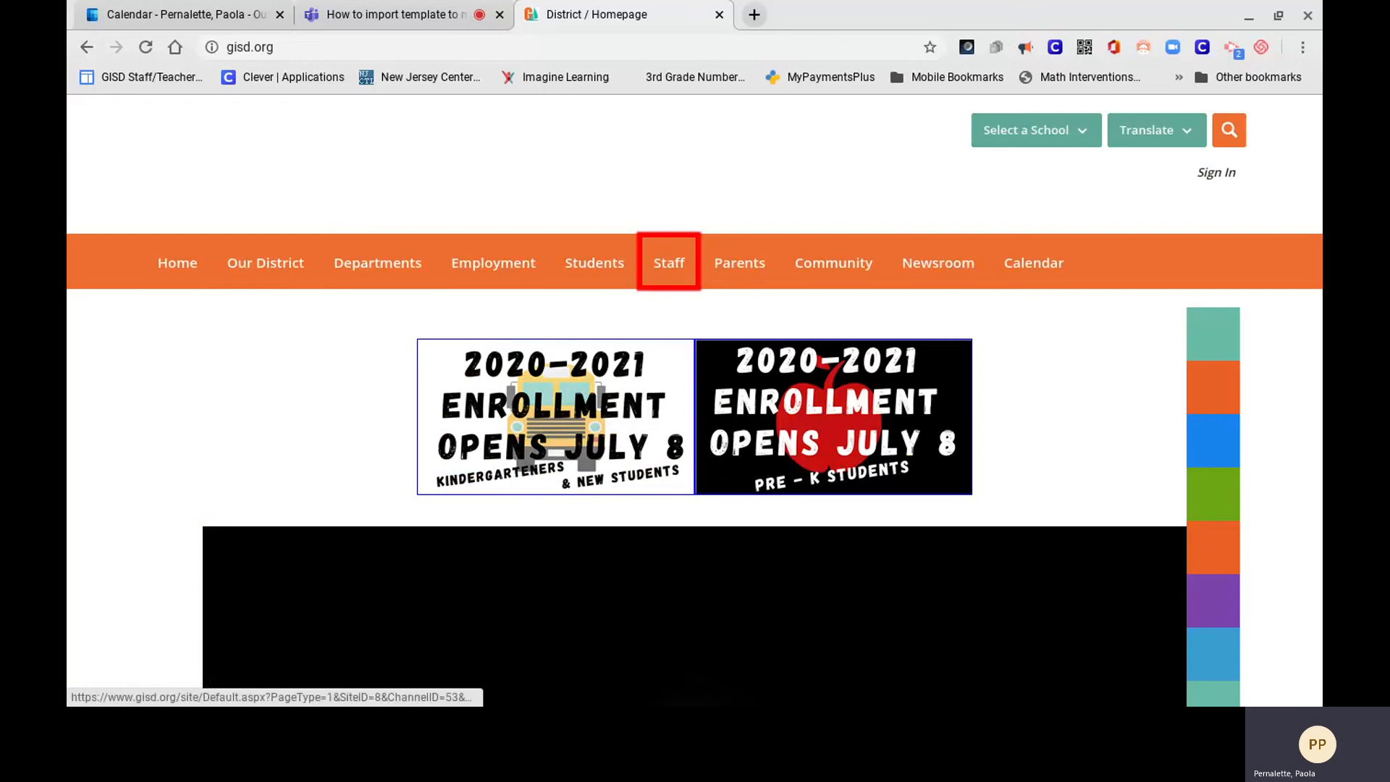
pyautogui.click(669, 262)
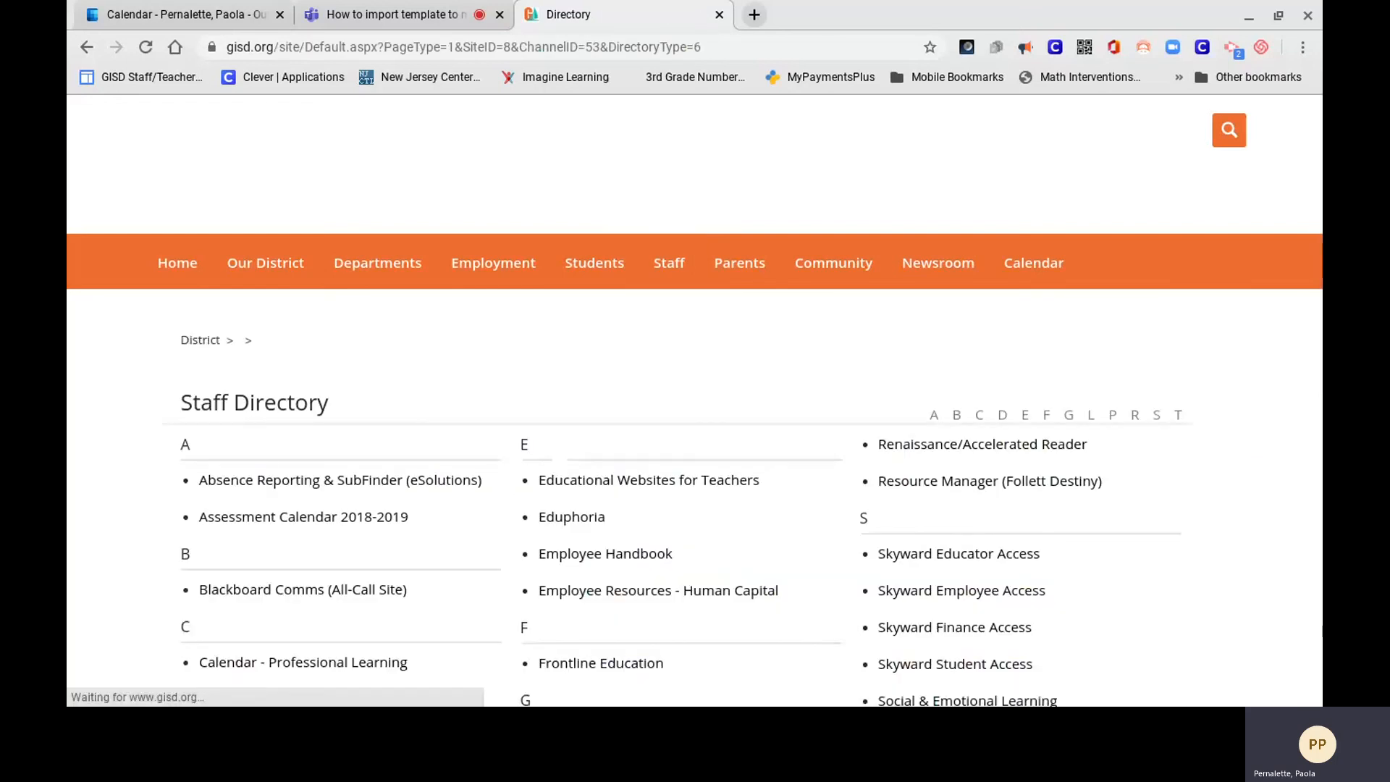
pyautogui.scroll(-3, 695, 398)
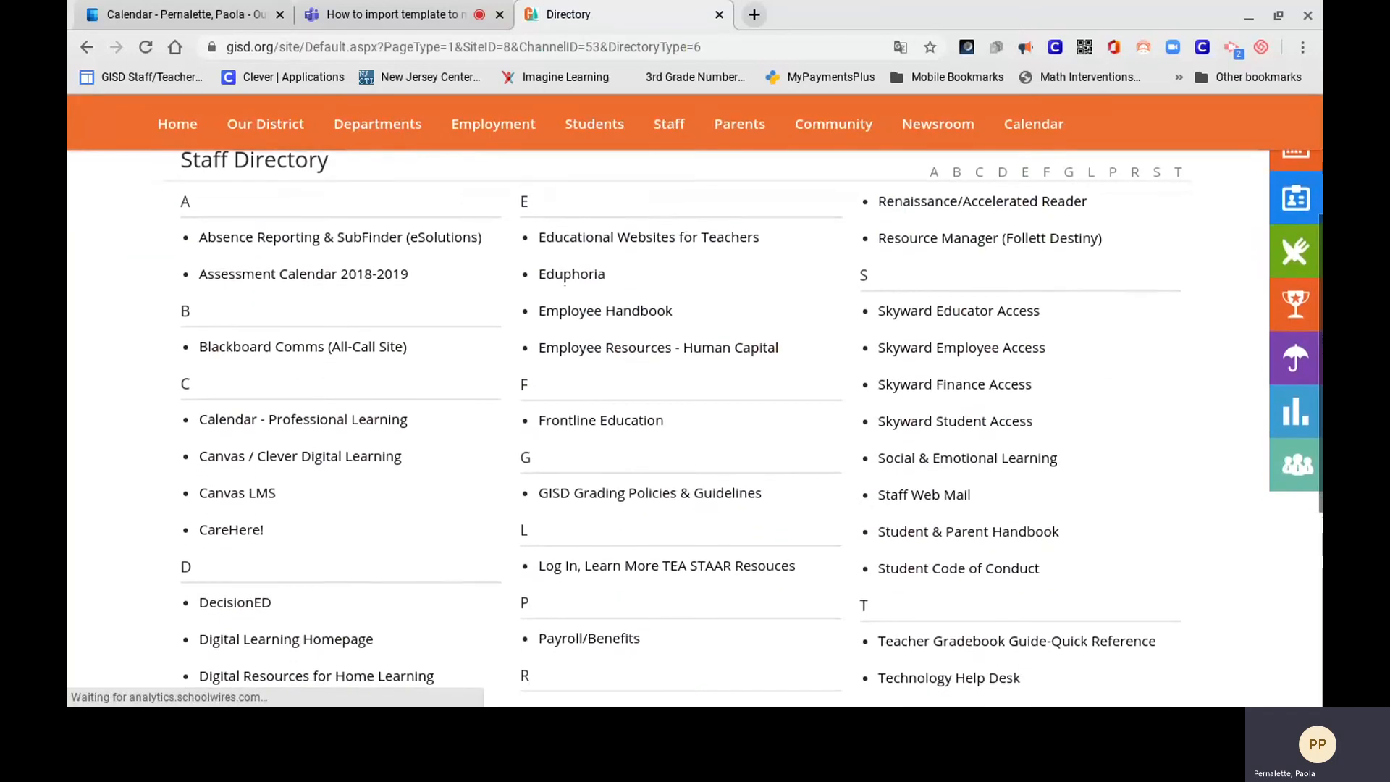
pyautogui.click(235, 499)
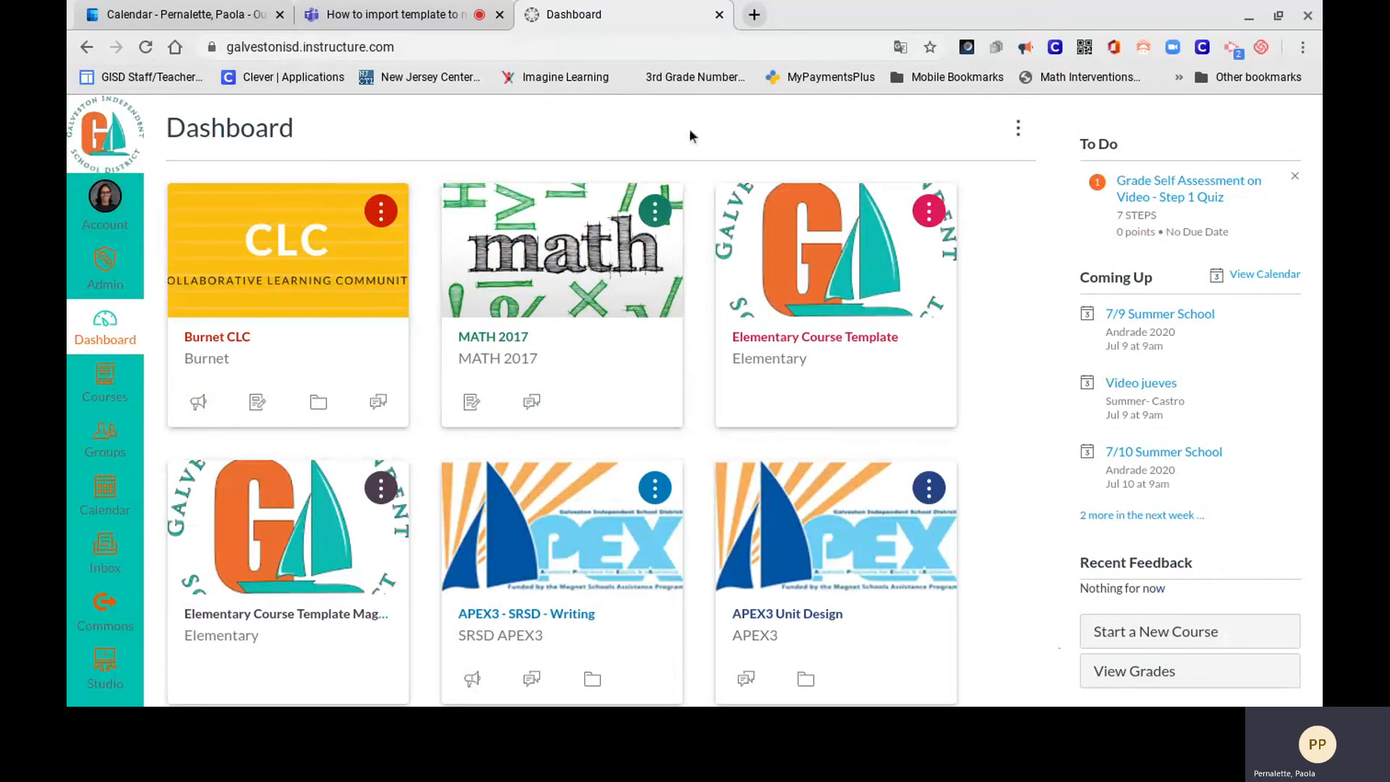
# Create a new course named "My personal folder" from the Canvas dashboard.
pyautogui.scroll(-2, 689, 128)
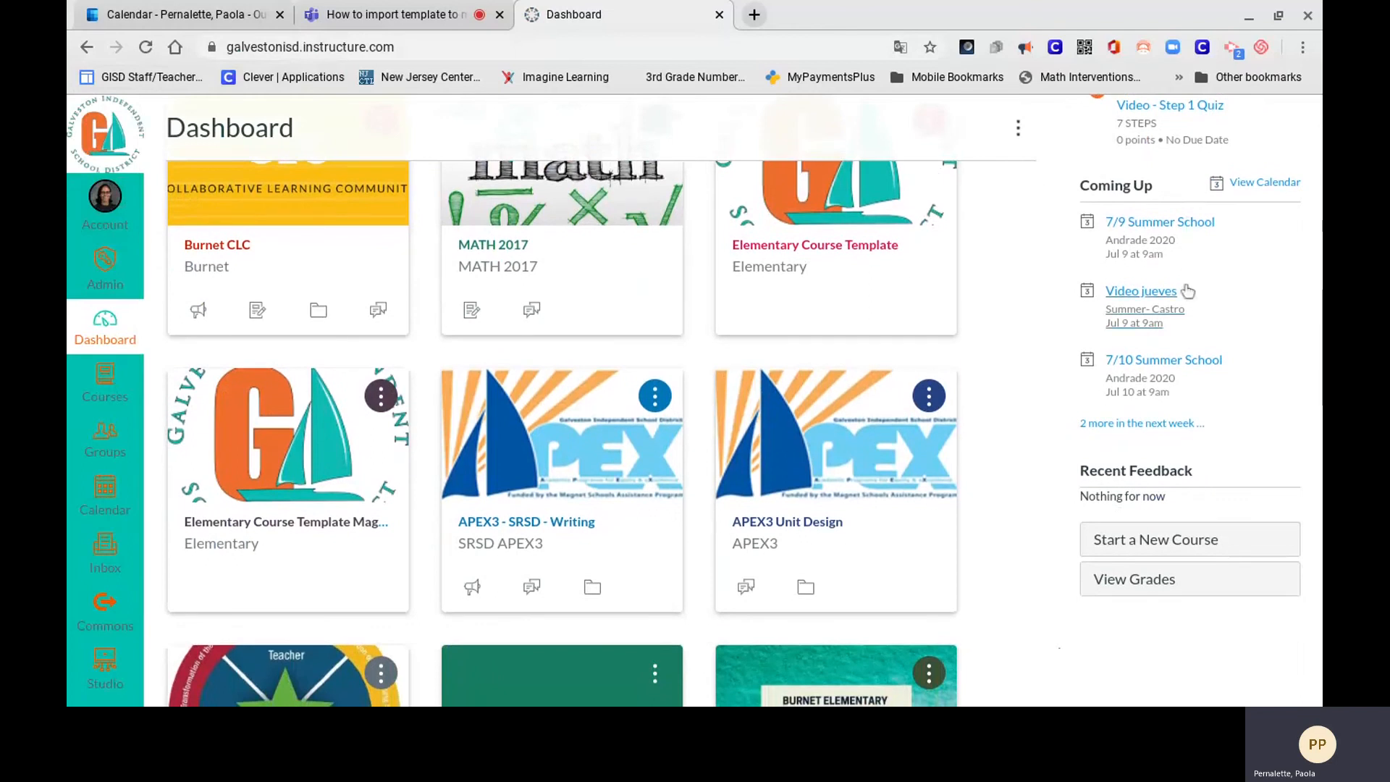
pyautogui.click(1149, 548)
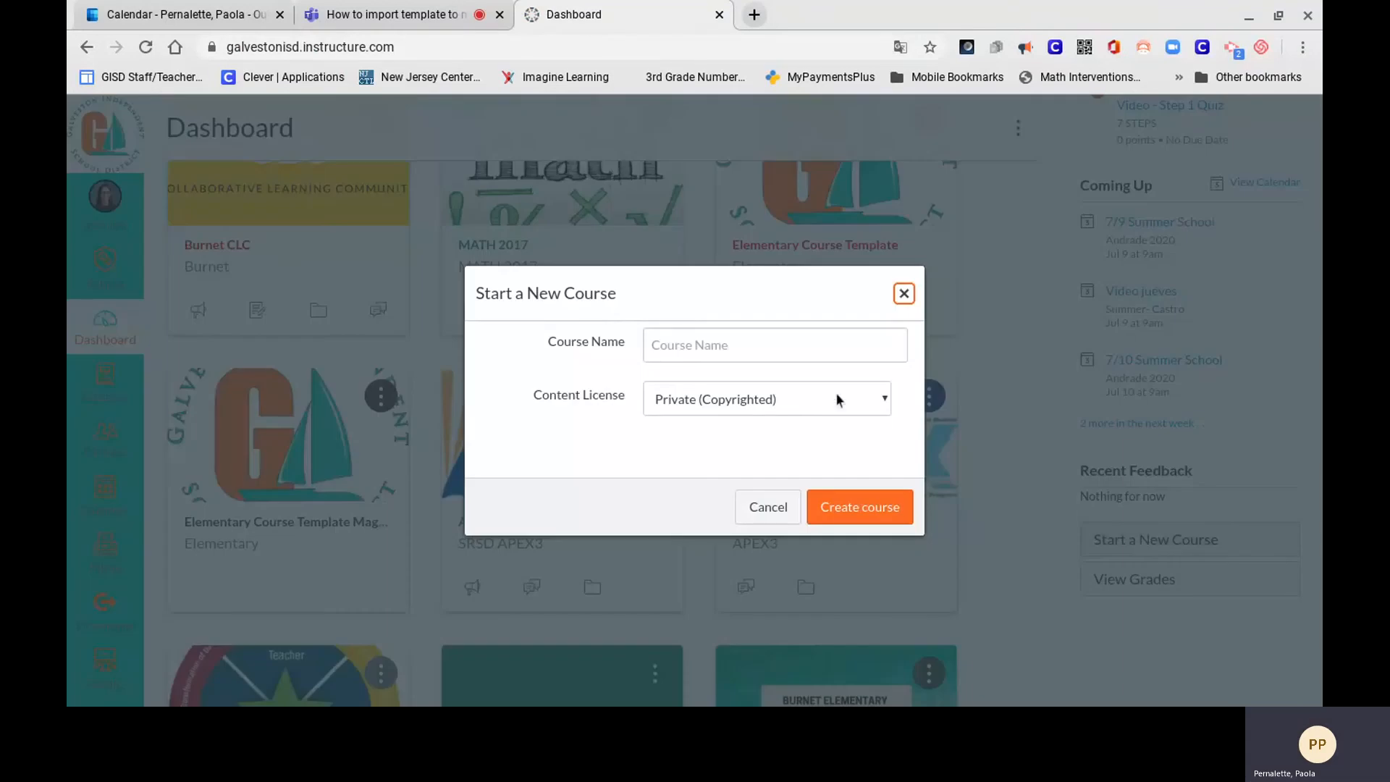
pyautogui.click(713, 345)
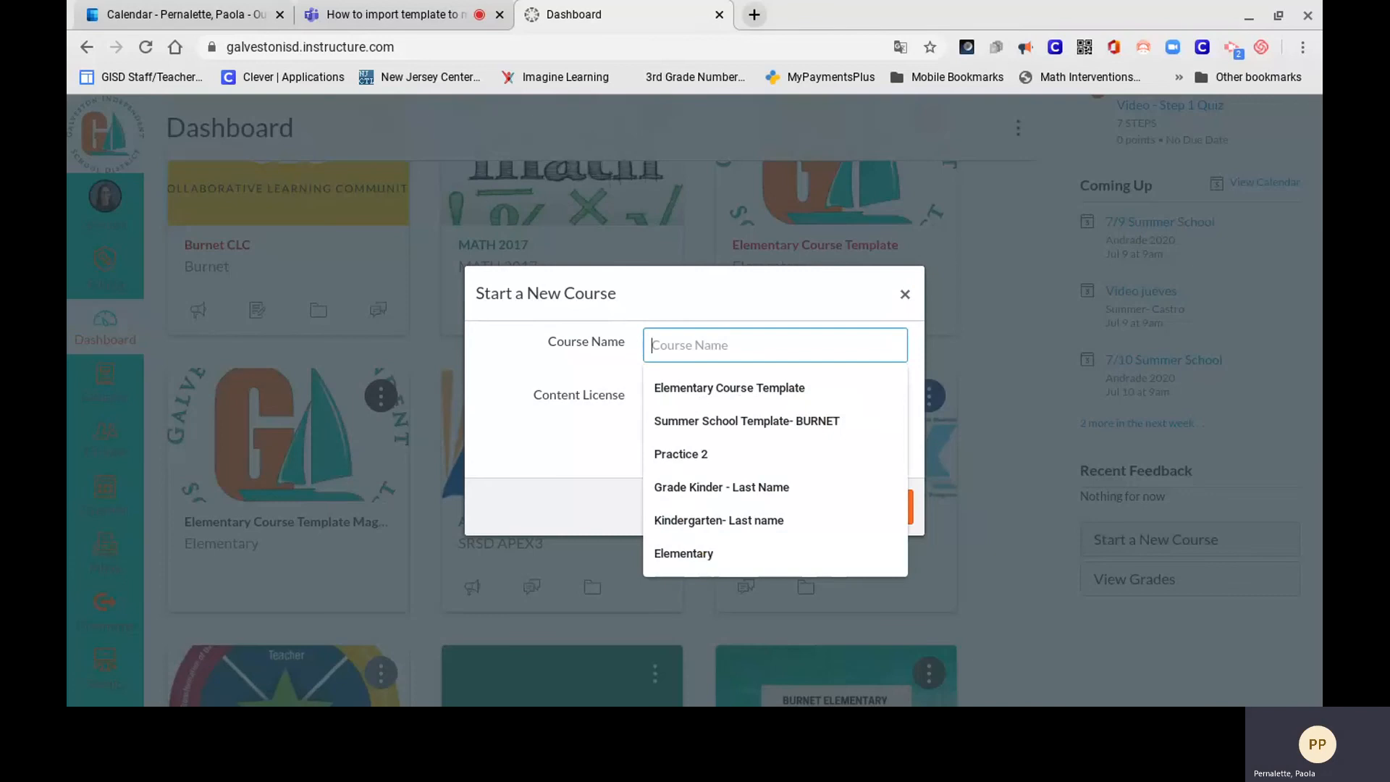
pyautogui.write('My personal folder')
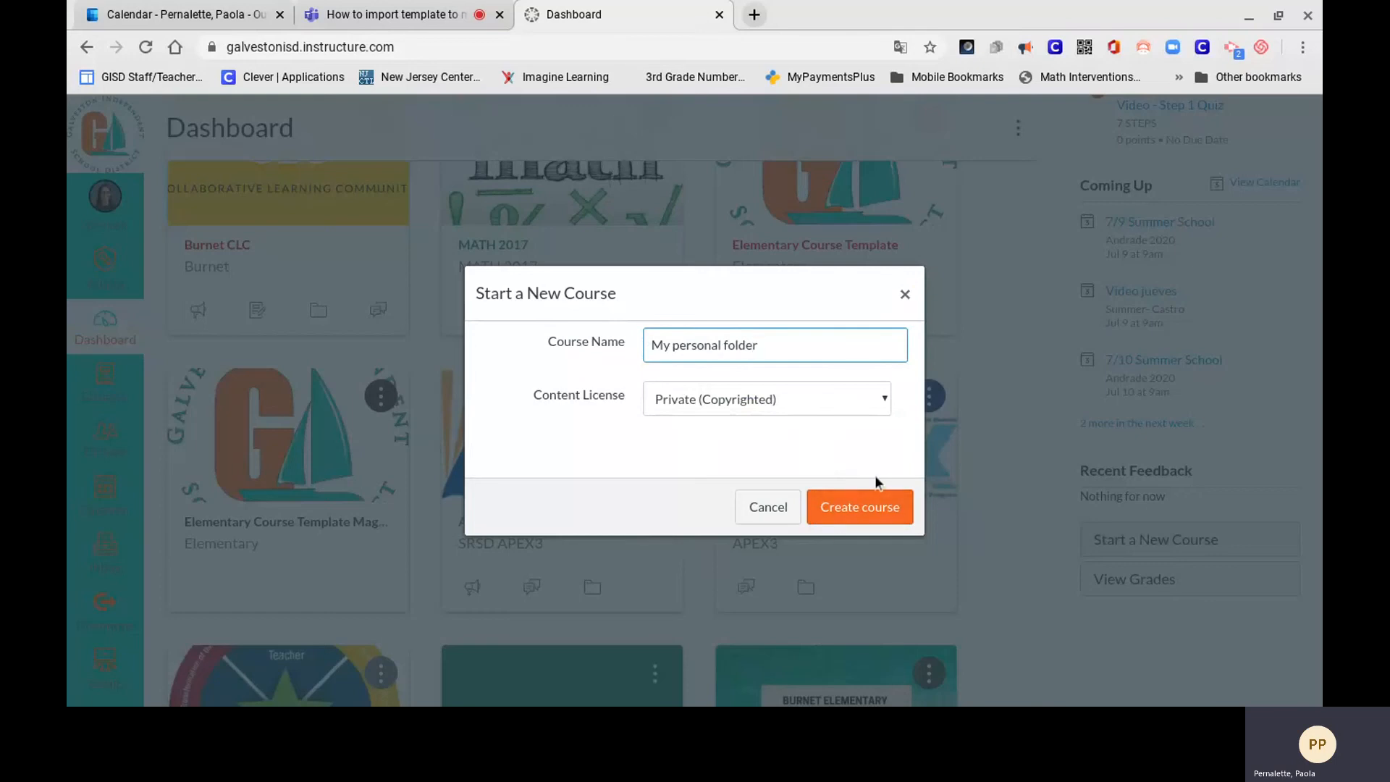
pyautogui.click(869, 512)
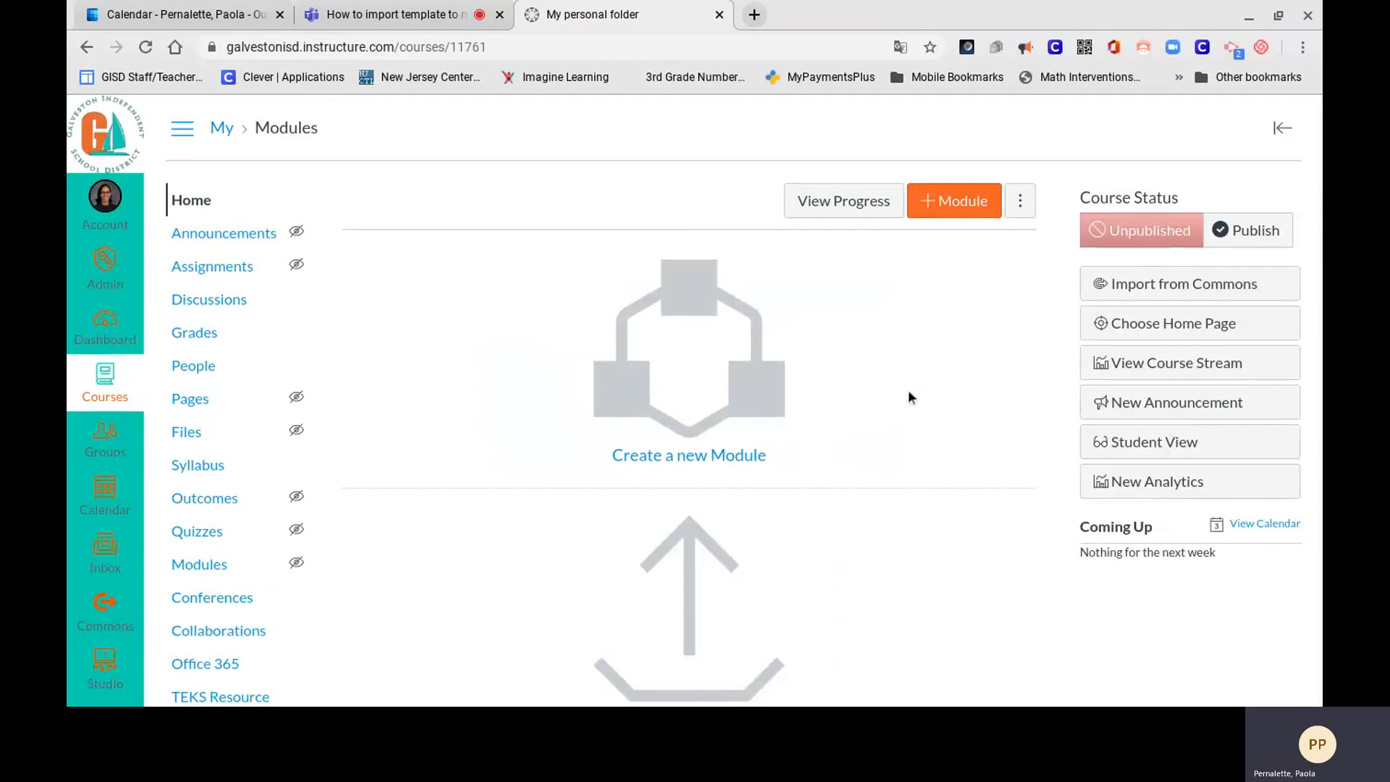
# Open the Commons import for the new course and search for resources by the author's last name.
pyautogui.scroll(-2, 453, 279)
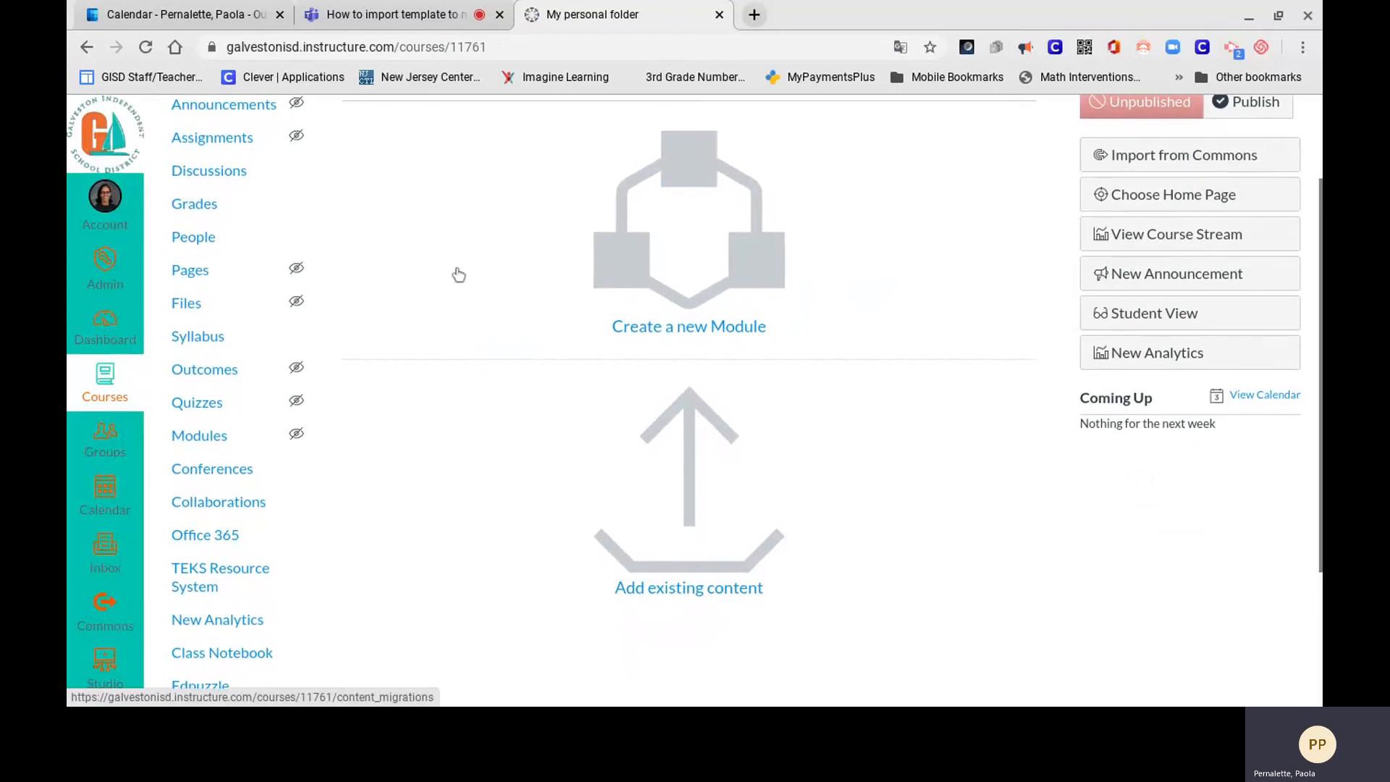
pyautogui.scroll(2, 459, 274)
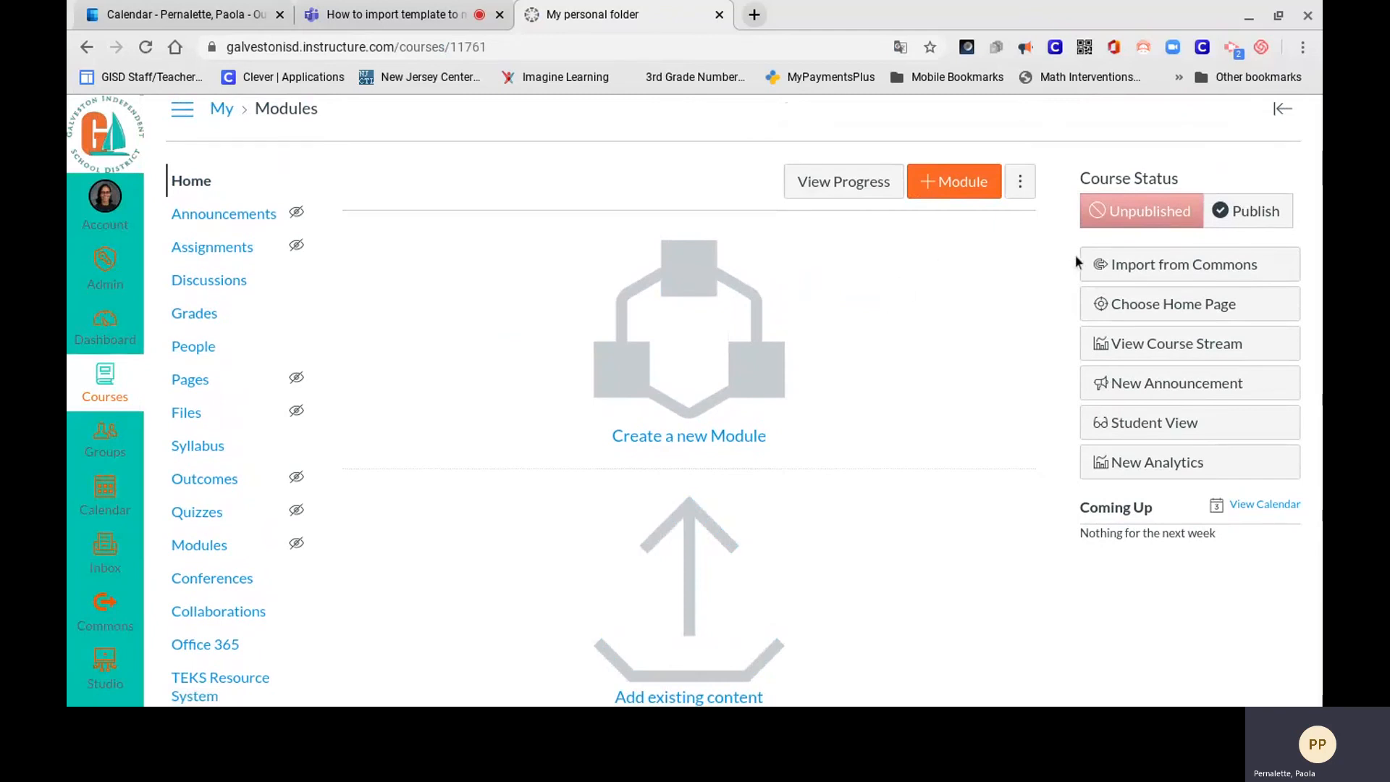
pyautogui.click(1145, 272)
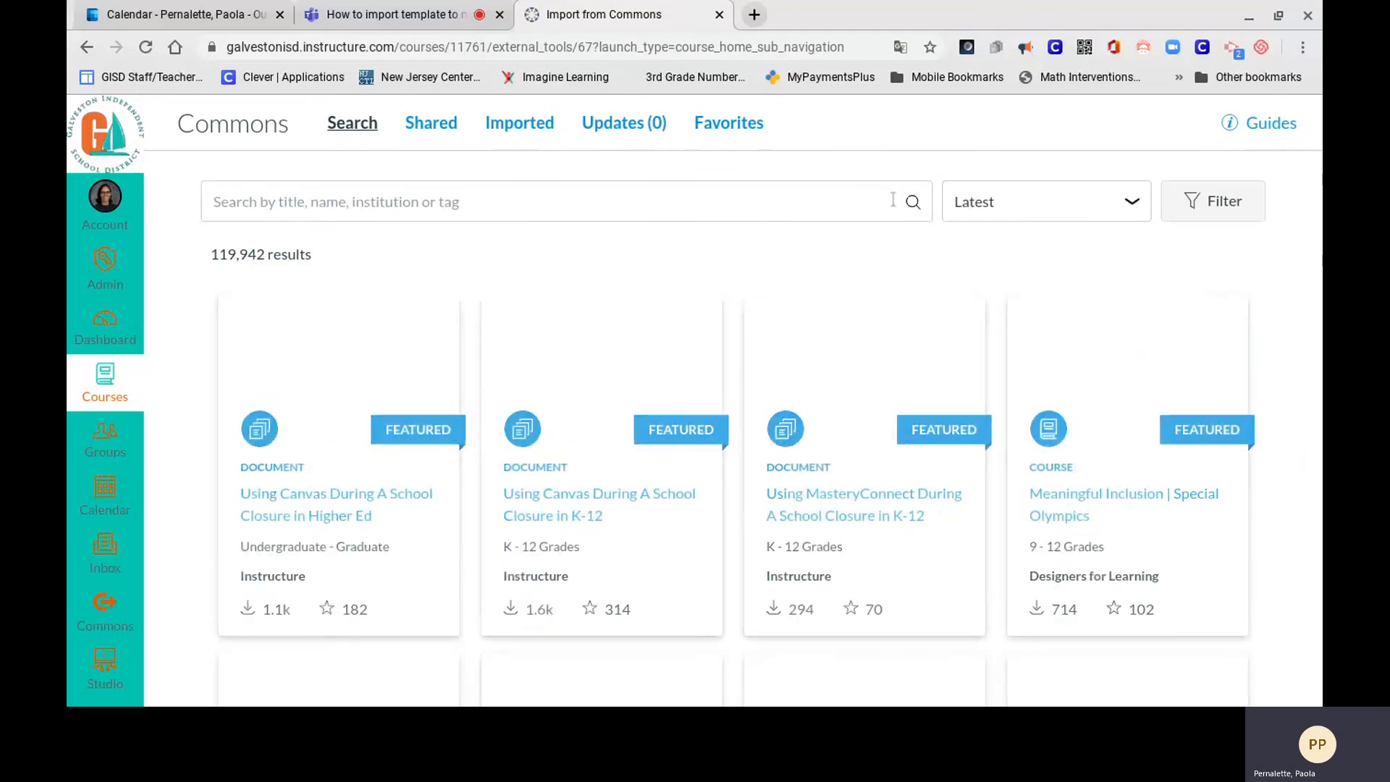
pyautogui.click(393, 198)
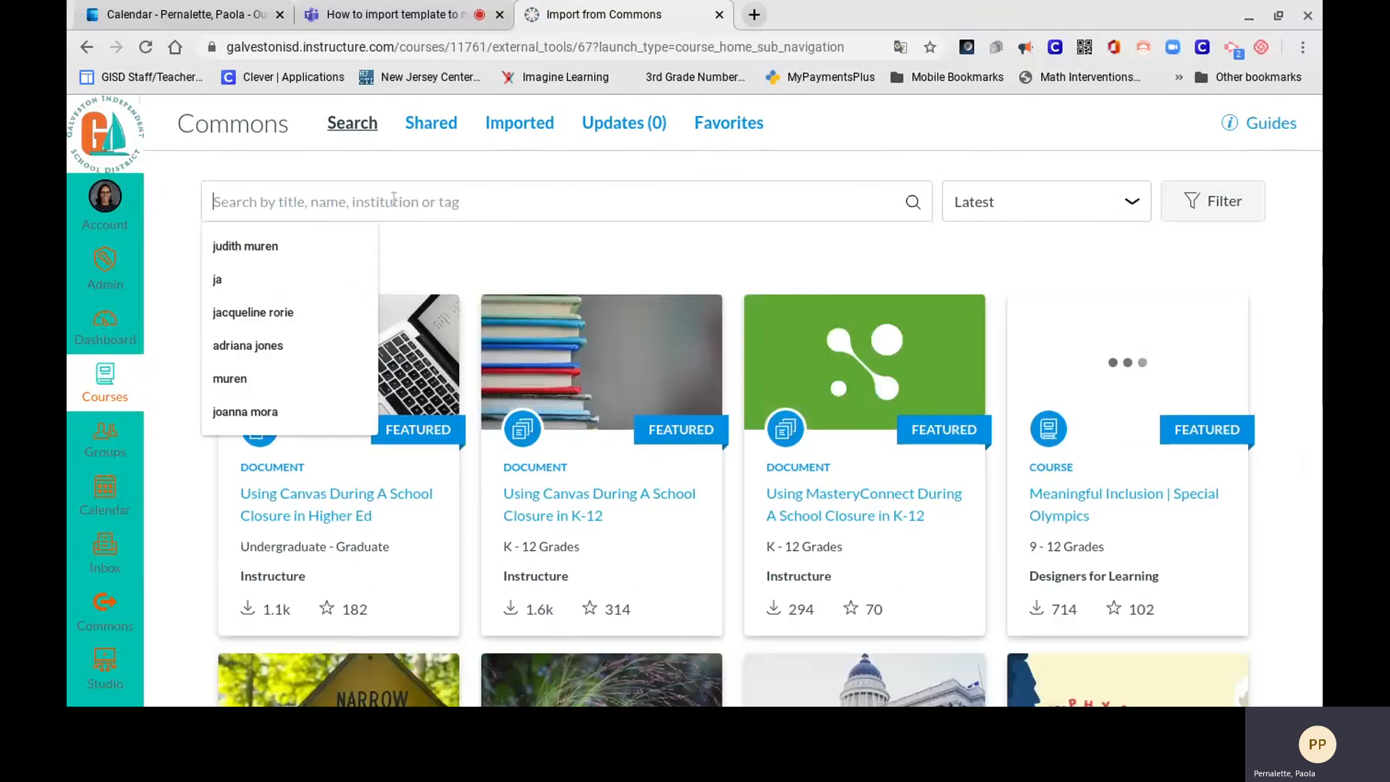
pyautogui.click(393, 198)
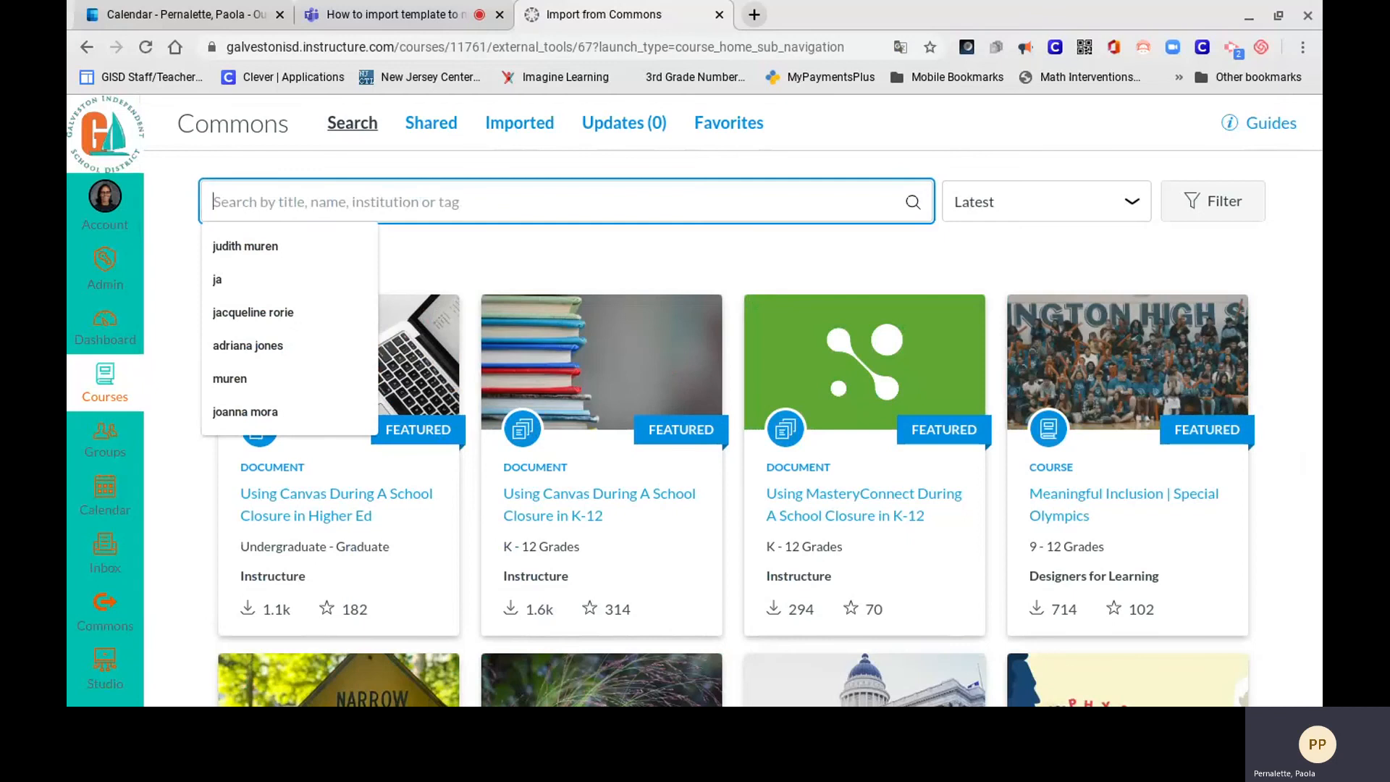
pyautogui.write('per')
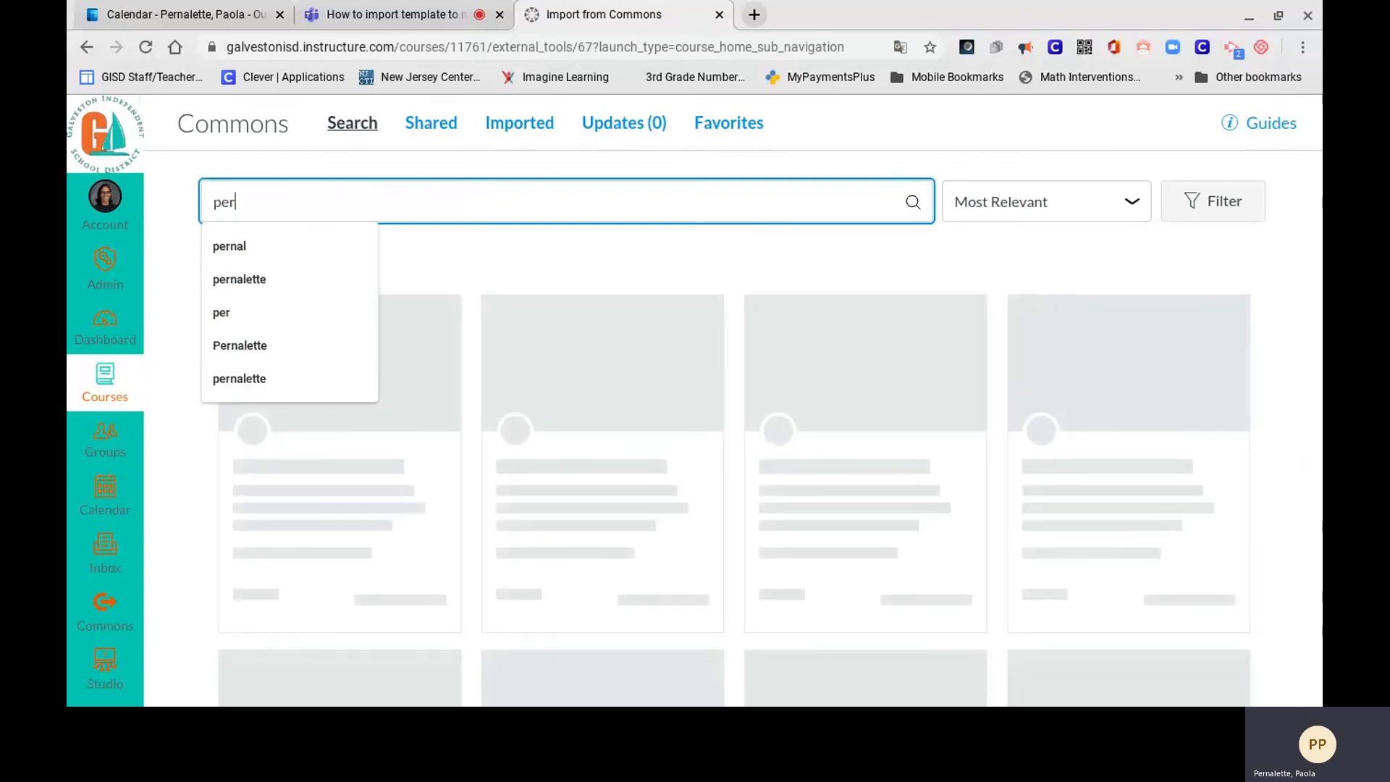
pyautogui.write('n')
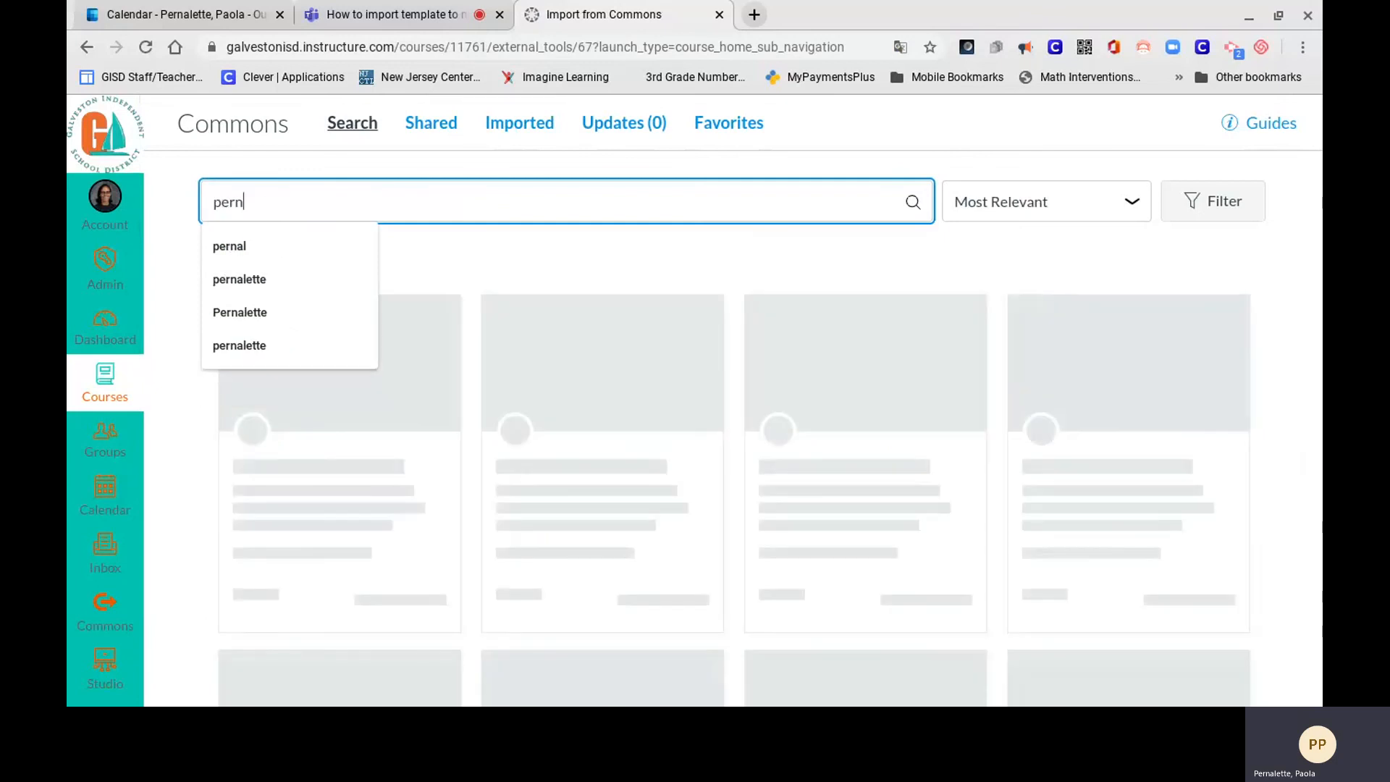
pyautogui.write('alette')
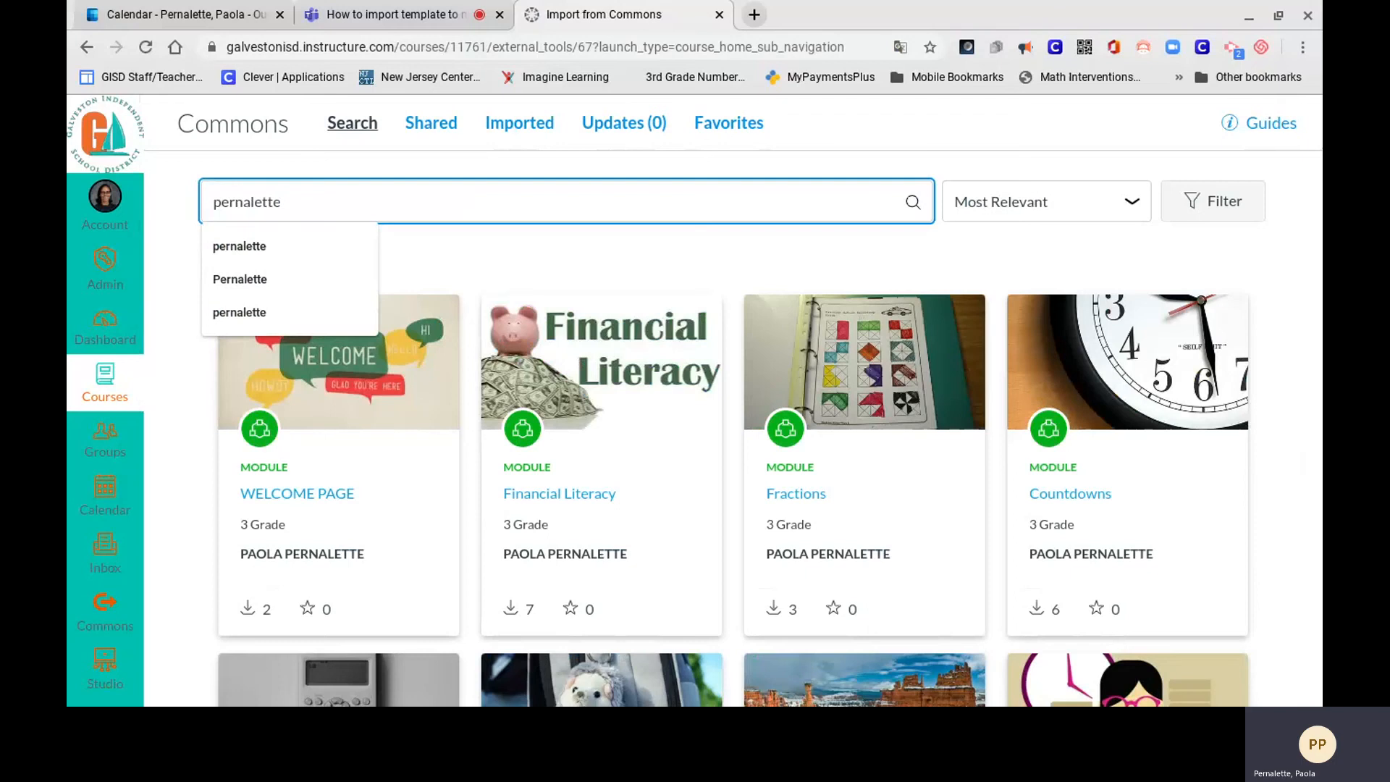
pyautogui.click(725, 252)
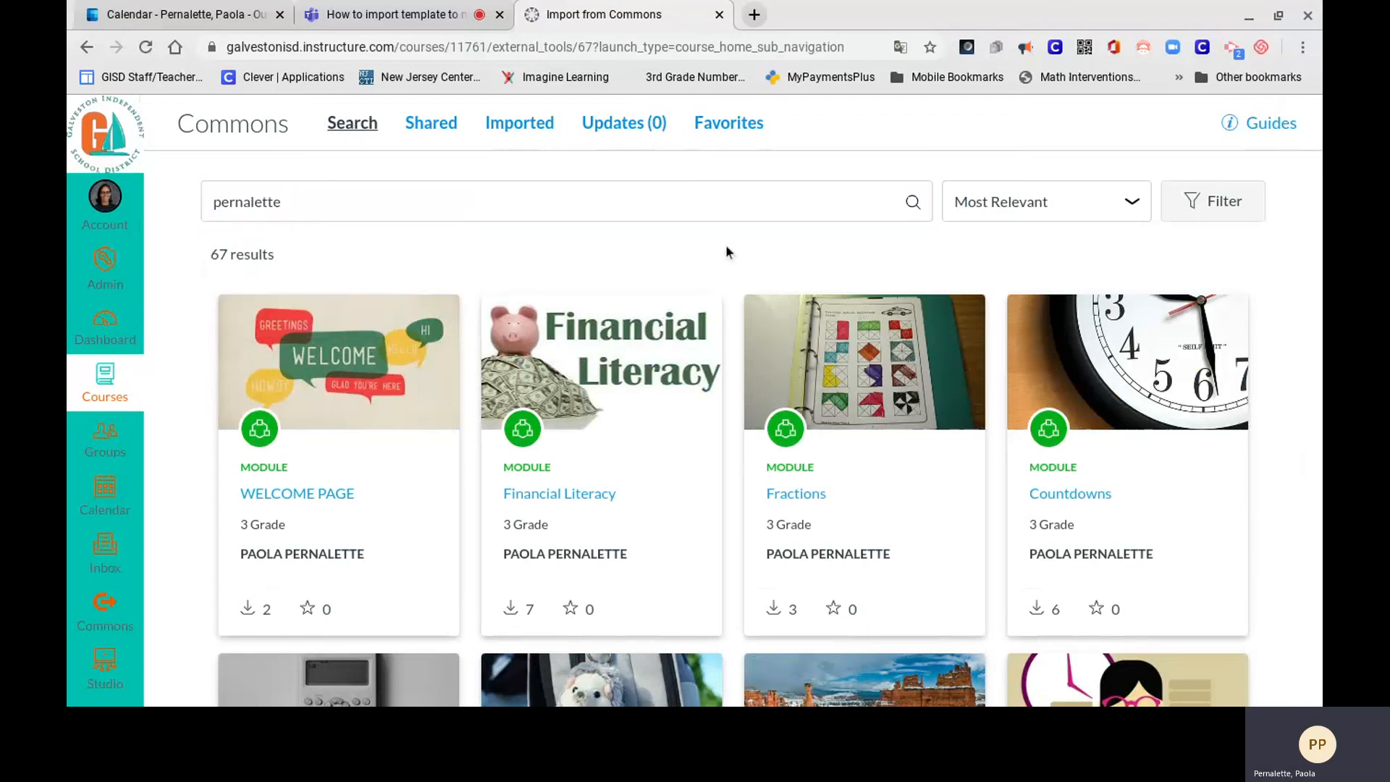
# Filter the Commons search results to the Templates content type.
pyautogui.scroll(-4, 576, 449)
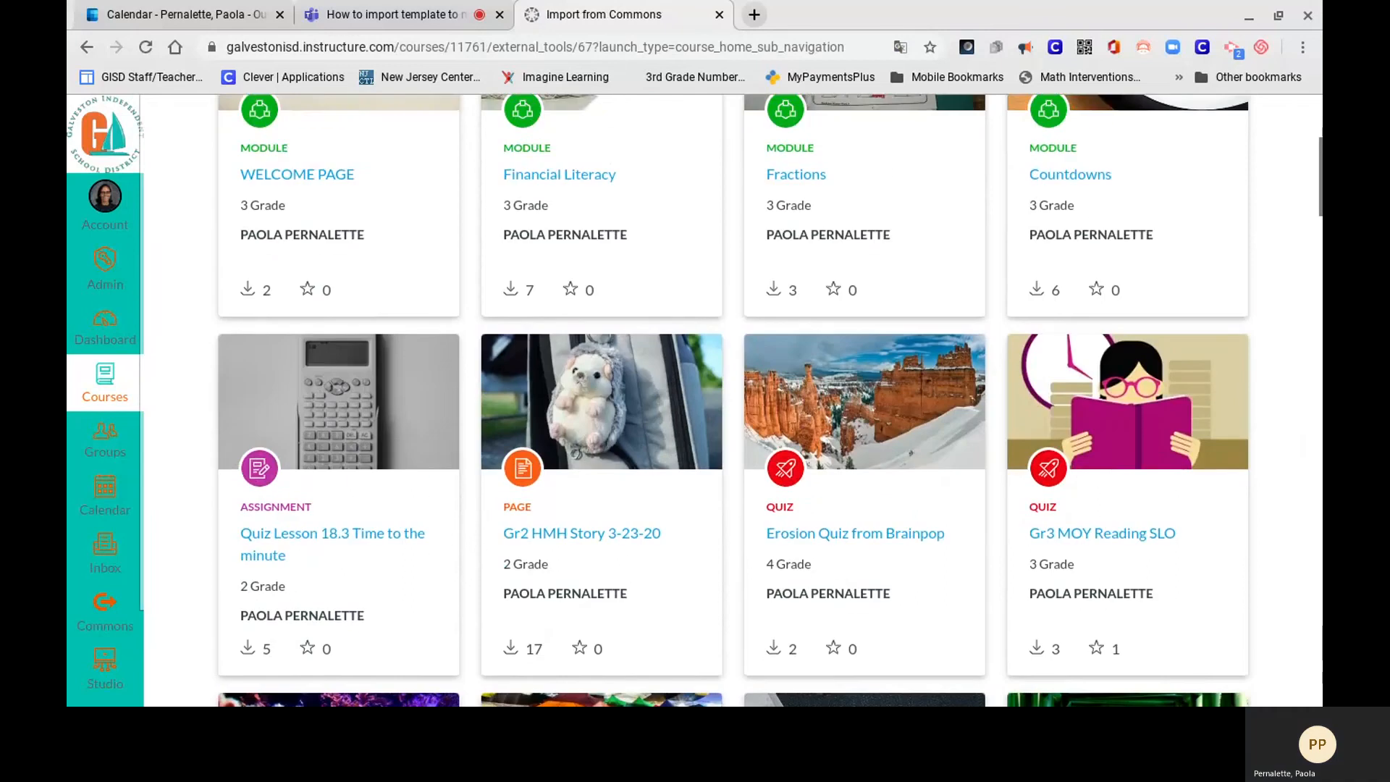
pyautogui.scroll(4, 575, 448)
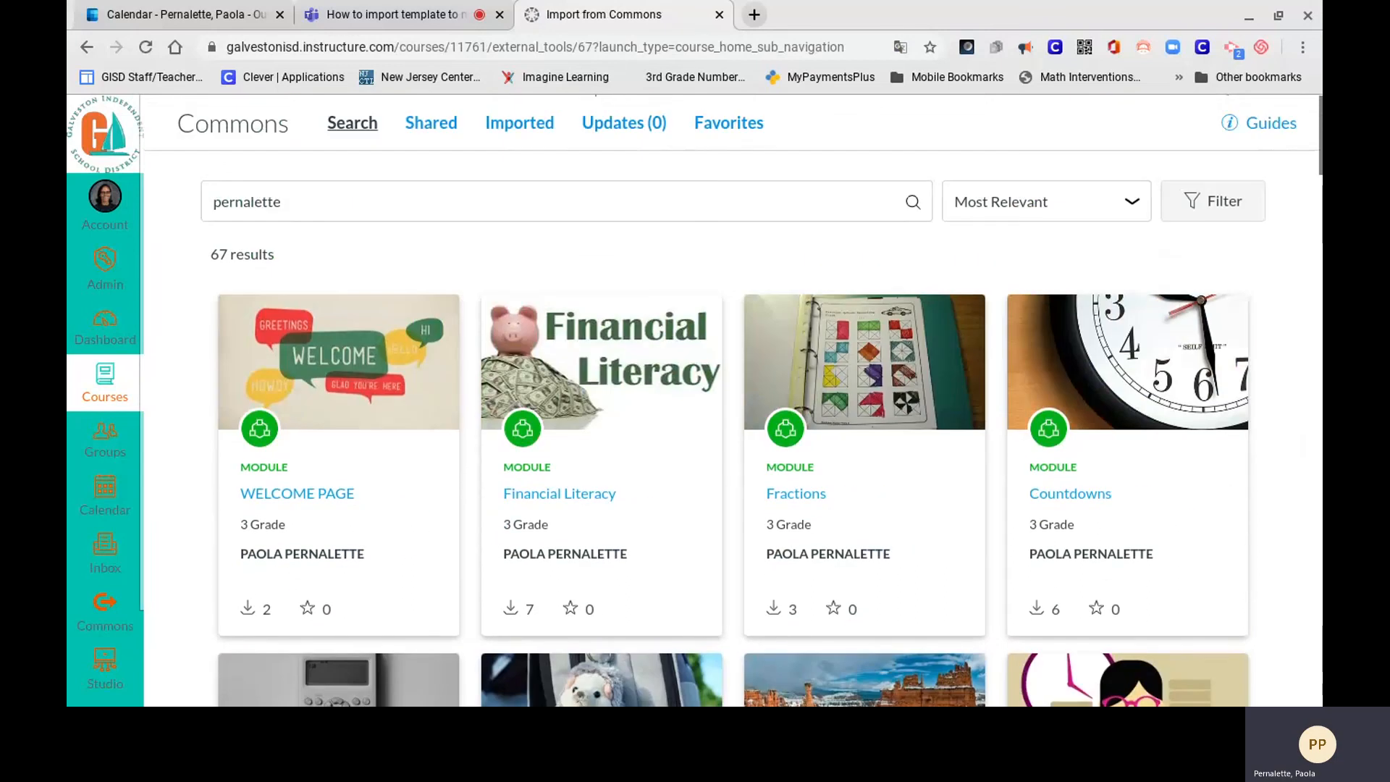
pyautogui.click(1203, 214)
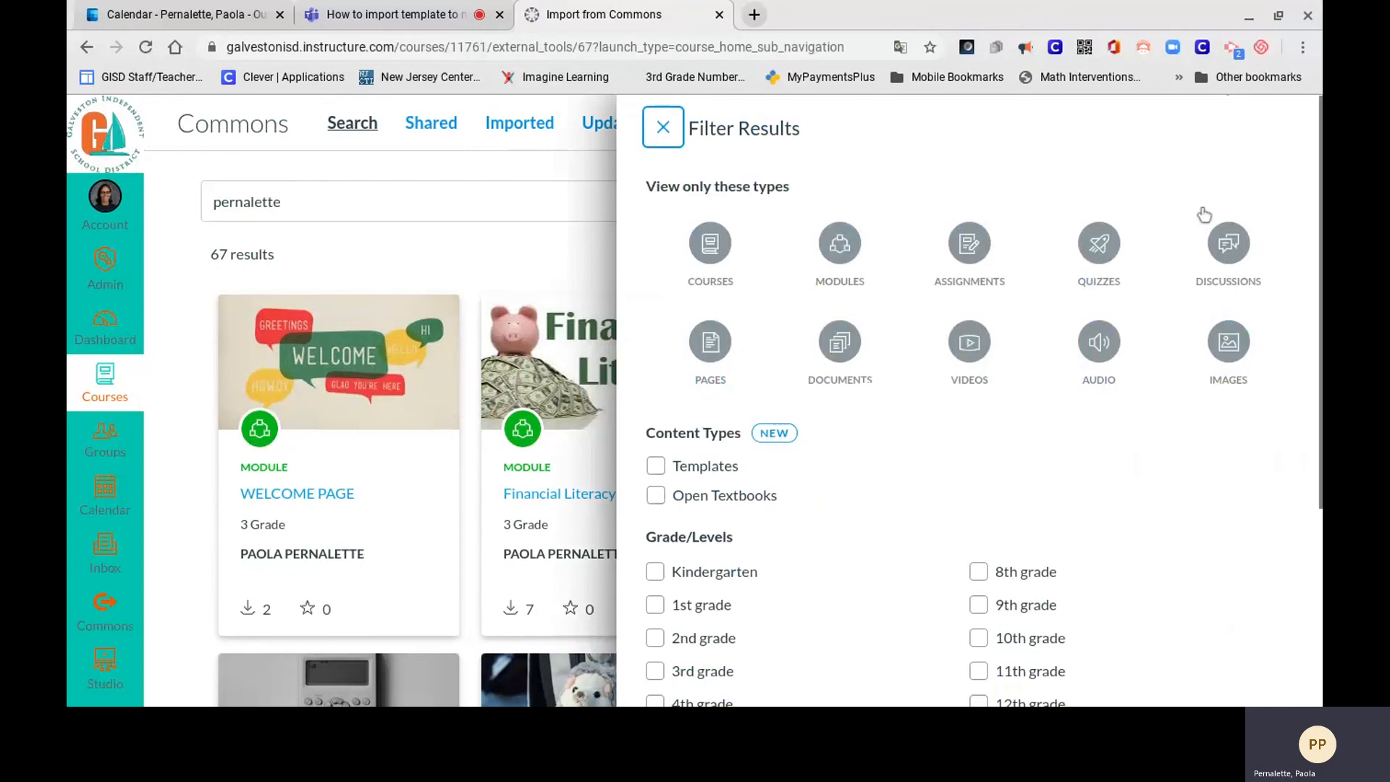
pyautogui.click(655, 467)
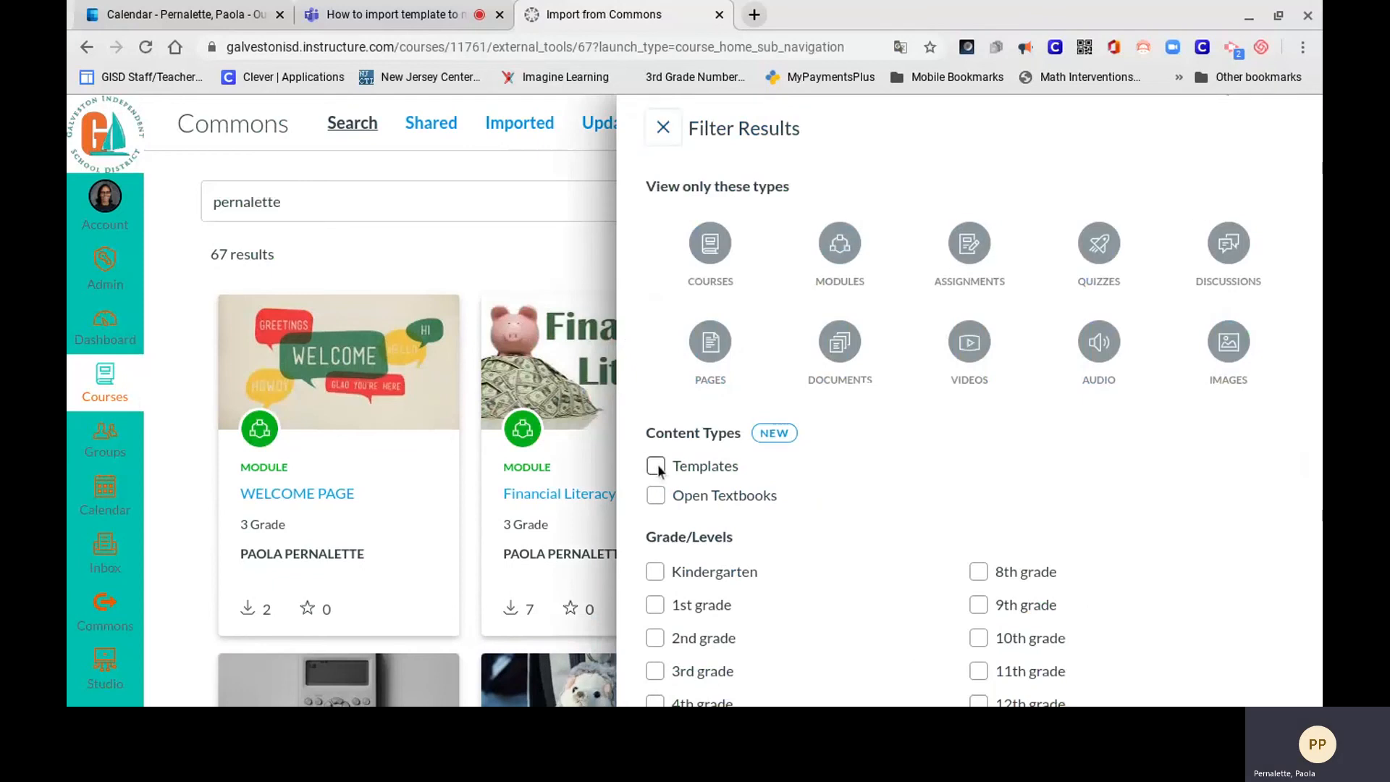
pyautogui.click(663, 128)
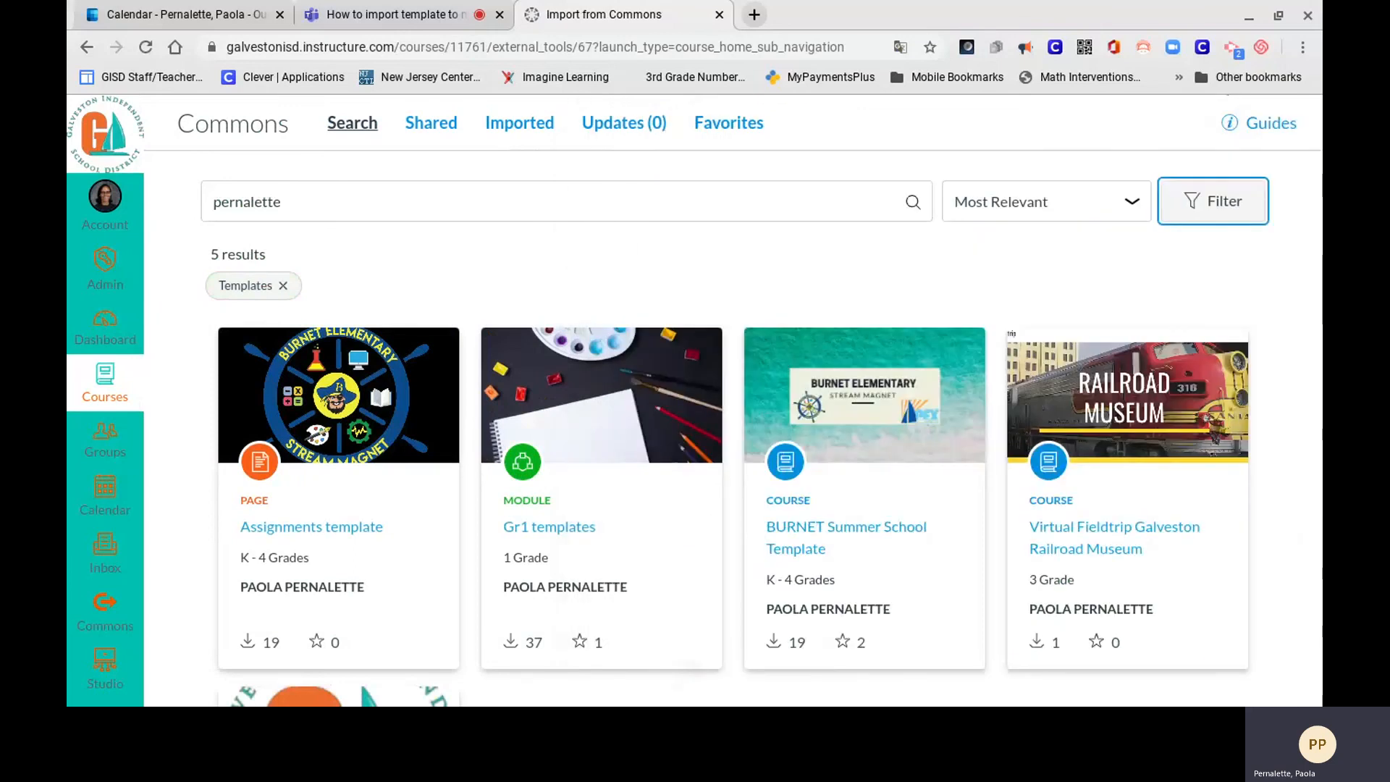
# Open the Elementary Course Template course resource from the filtered results.
pyautogui.scroll(-3, 563, 245)
pyautogui.scroll(-3, 730, 402)
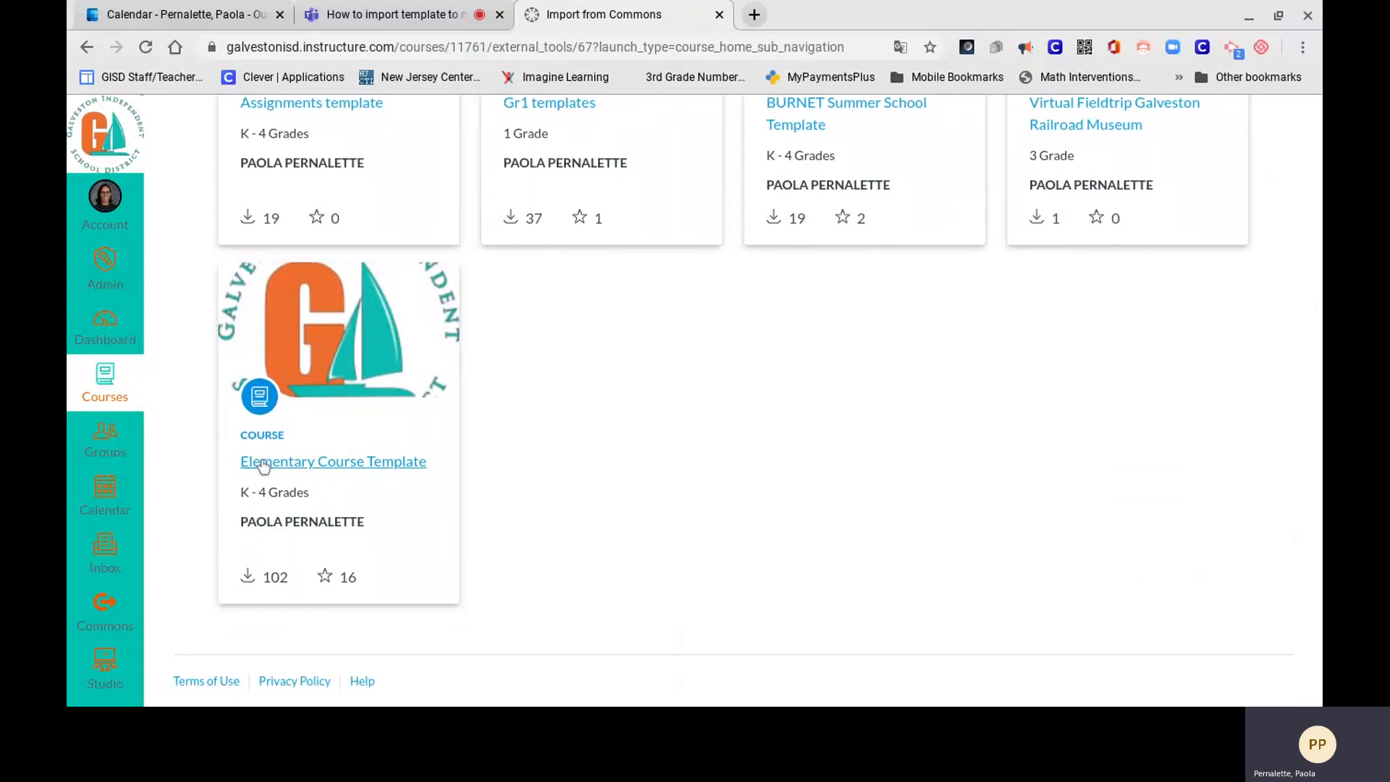
pyautogui.click(330, 463)
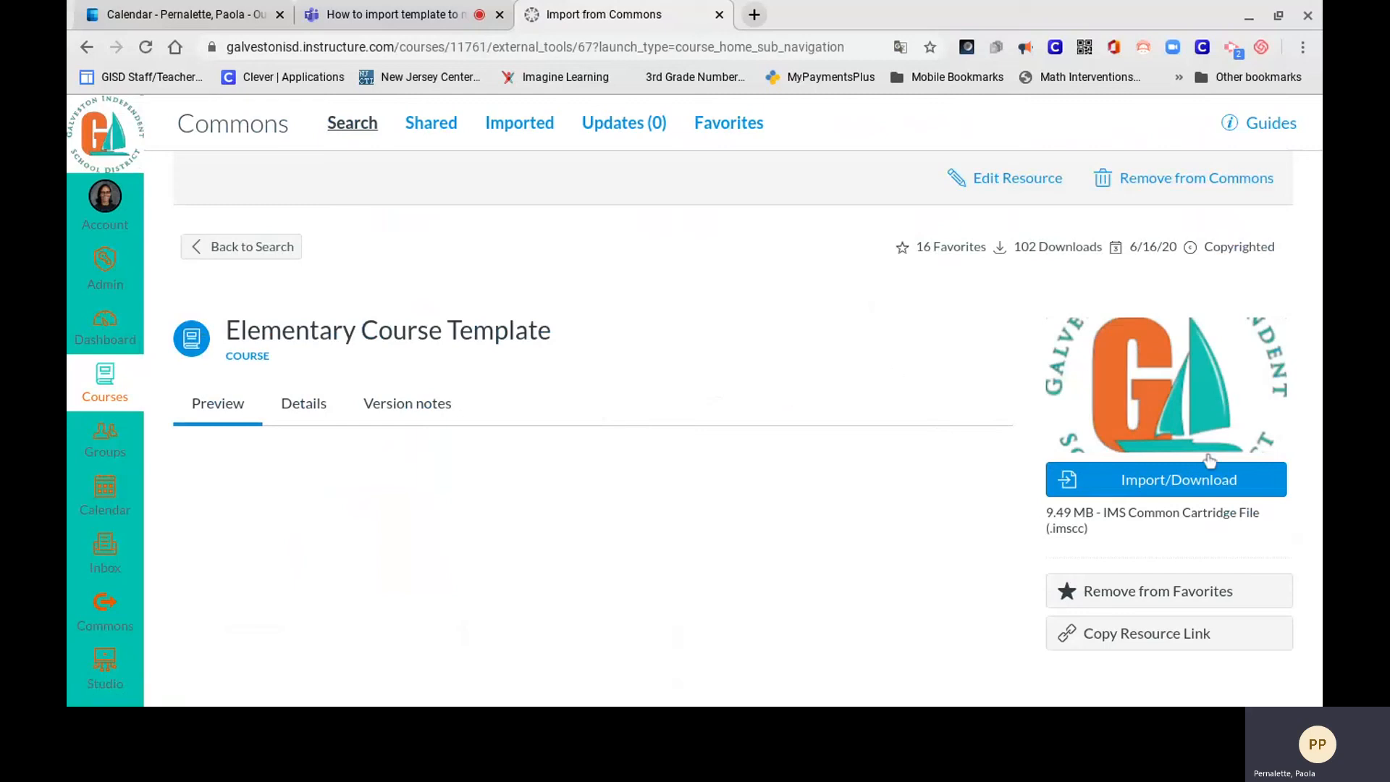
# Import the Elementary Course Template into the "My personal folder" course.
pyautogui.click(1140, 492)
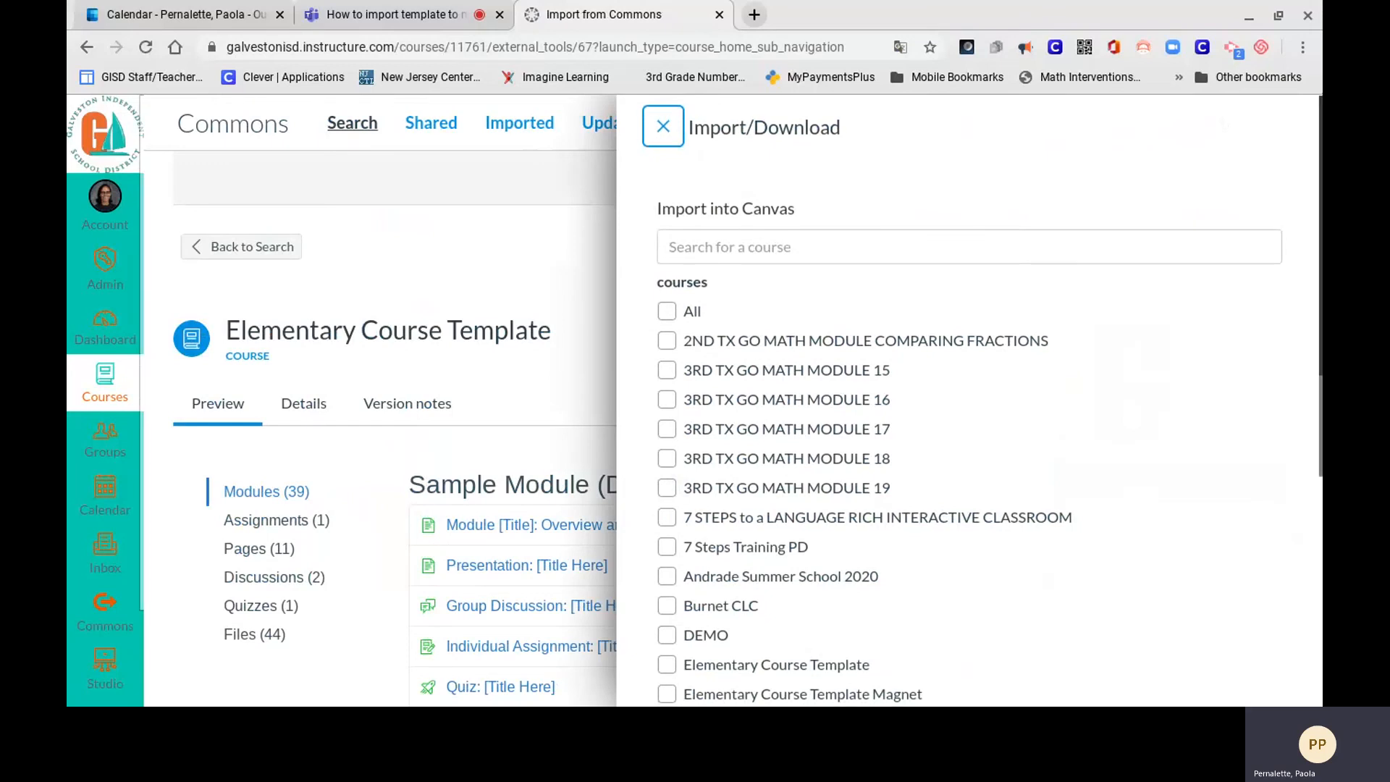
pyautogui.scroll(-3, 969, 398)
pyautogui.scroll(-4, 969, 398)
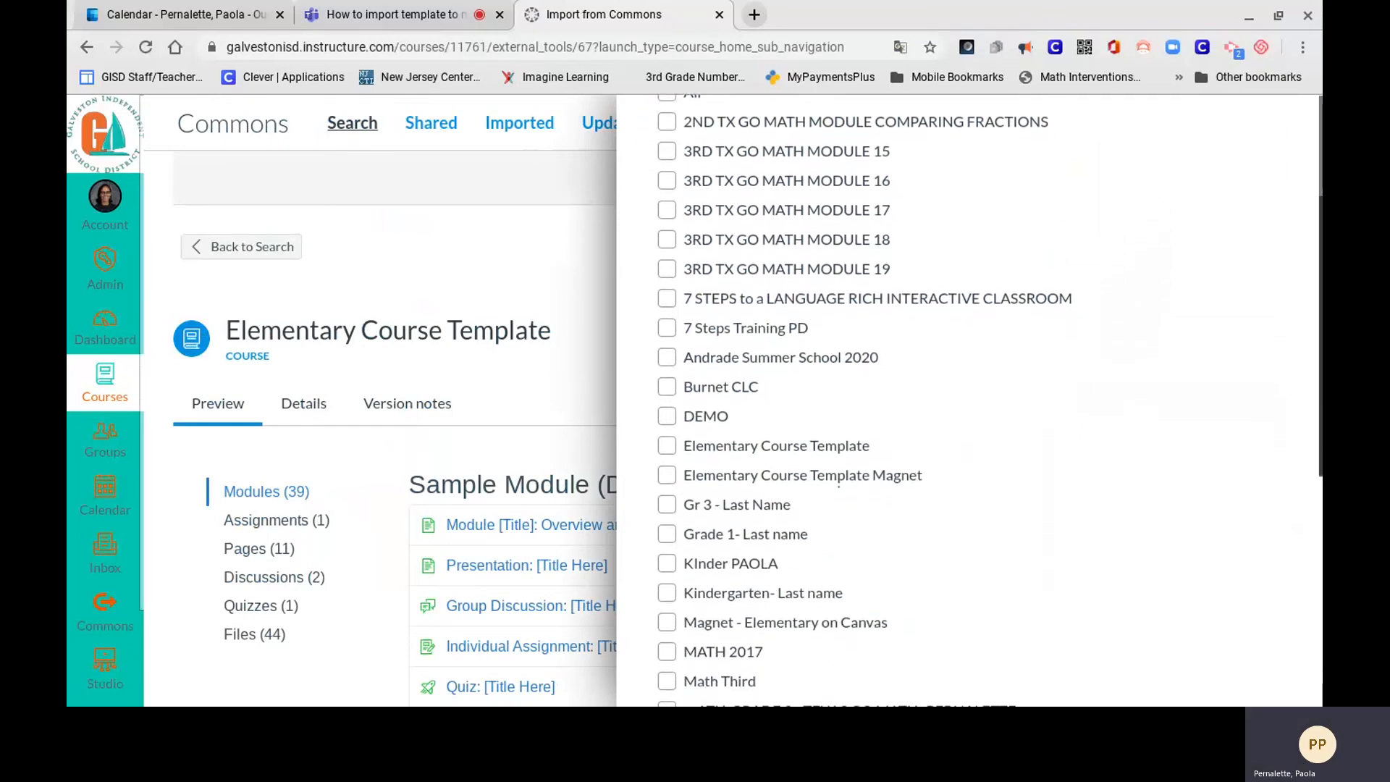
pyautogui.scroll(-3, 969, 398)
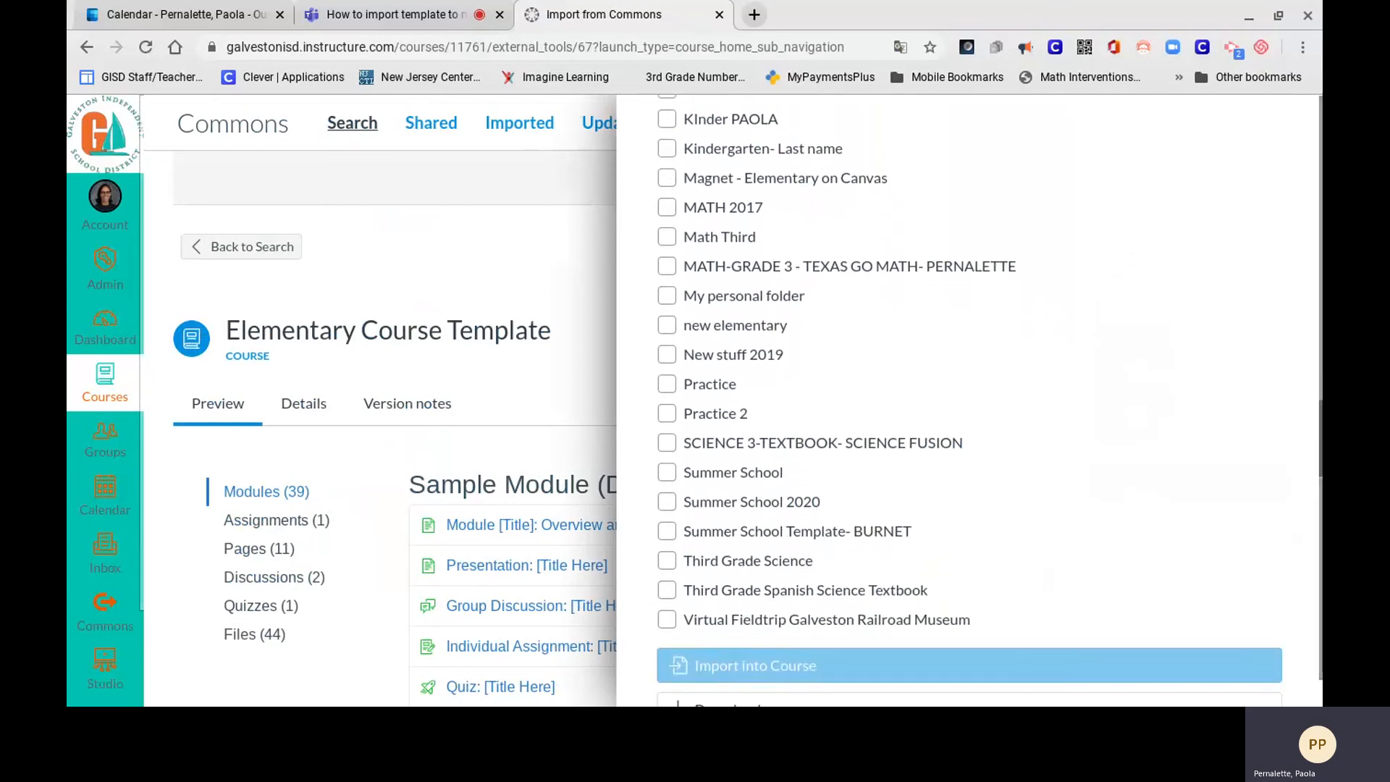
pyautogui.click(666, 296)
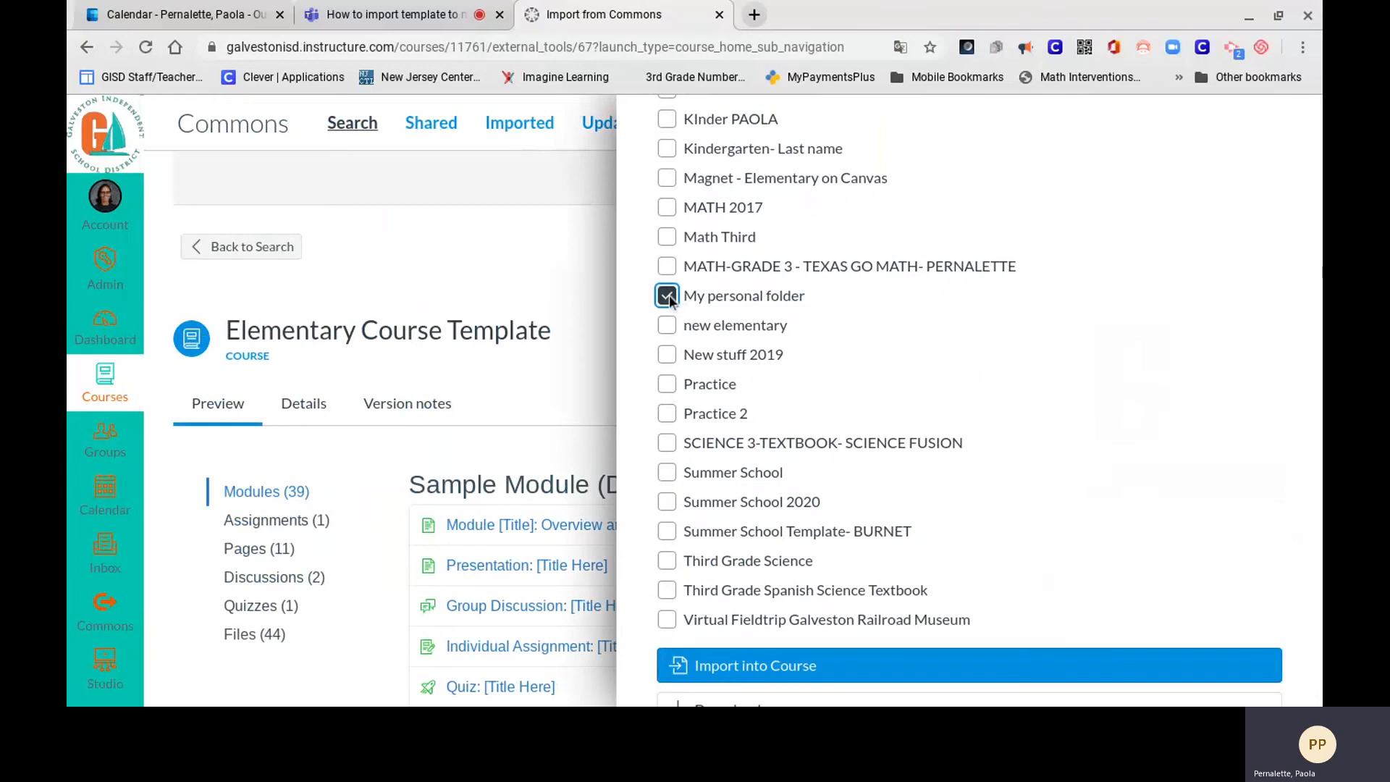
pyautogui.click(761, 669)
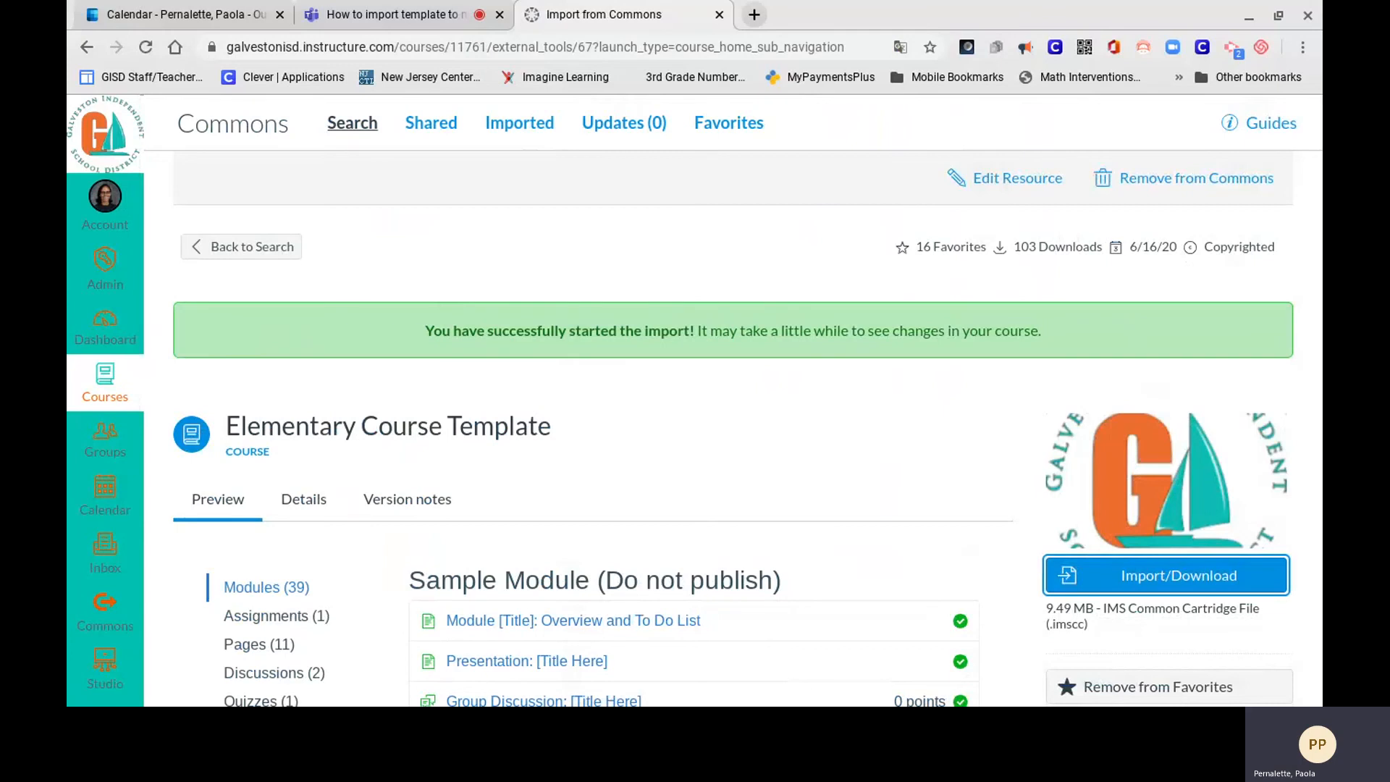
# Look through the module list in the Elementary Course Template's preview.
pyautogui.scroll(-4, 746, 398)
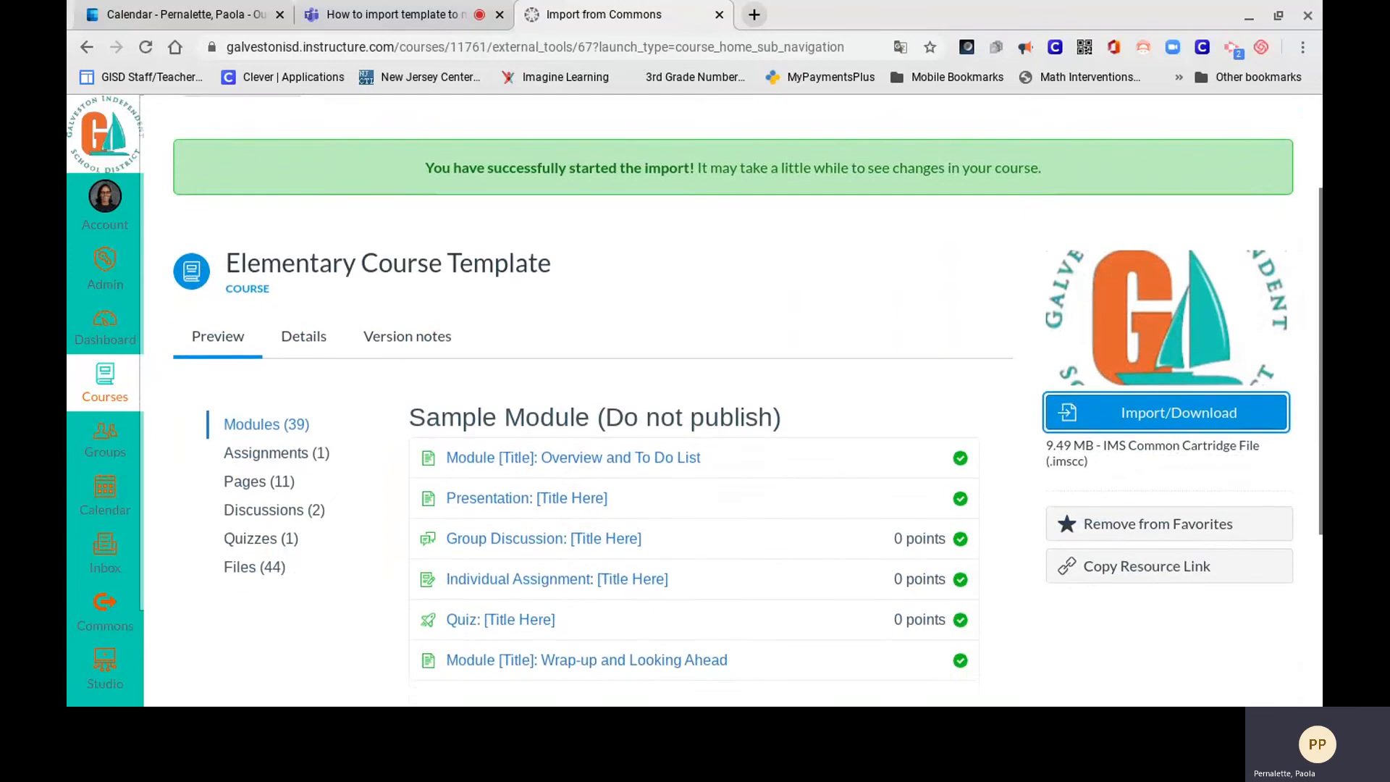
pyautogui.scroll(-1, 695, 464)
pyautogui.scroll(1, 694, 463)
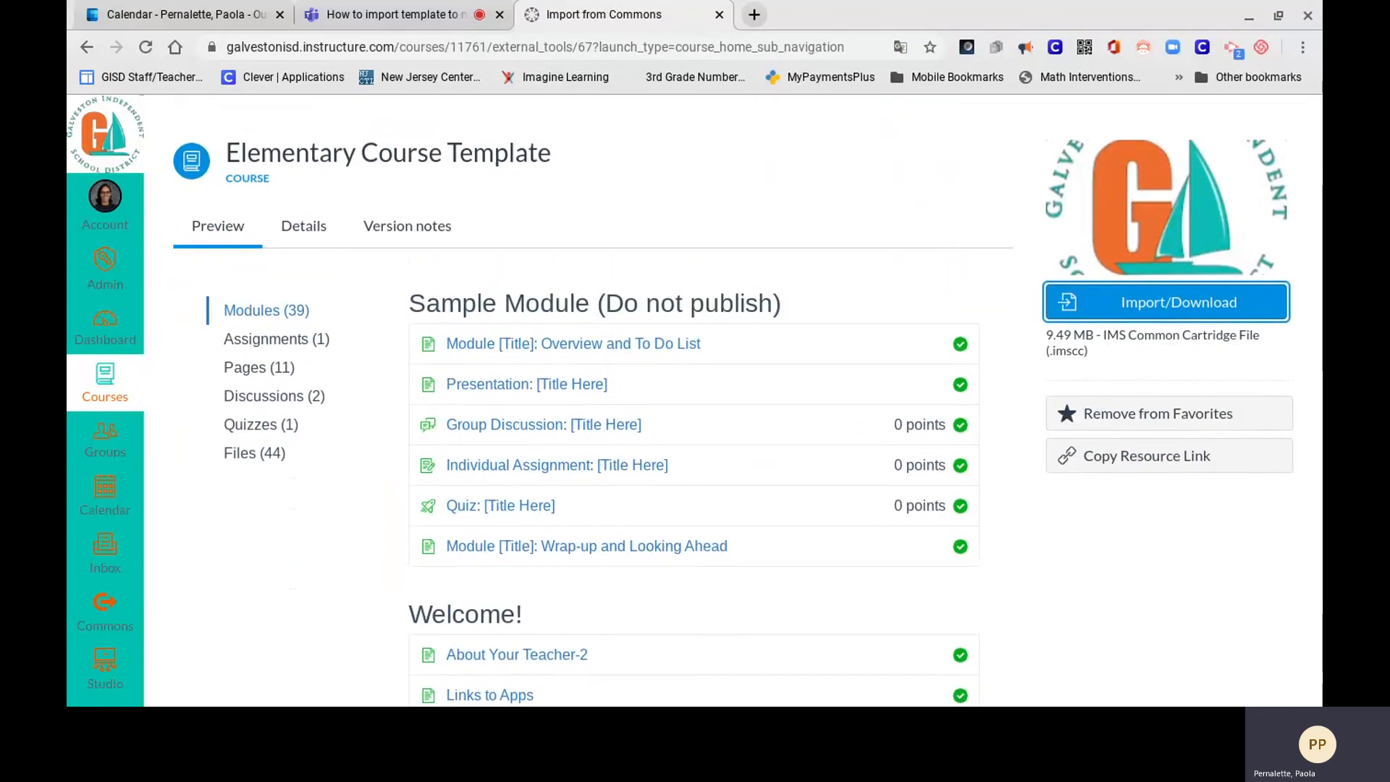
pyautogui.scroll(-7, 693, 482)
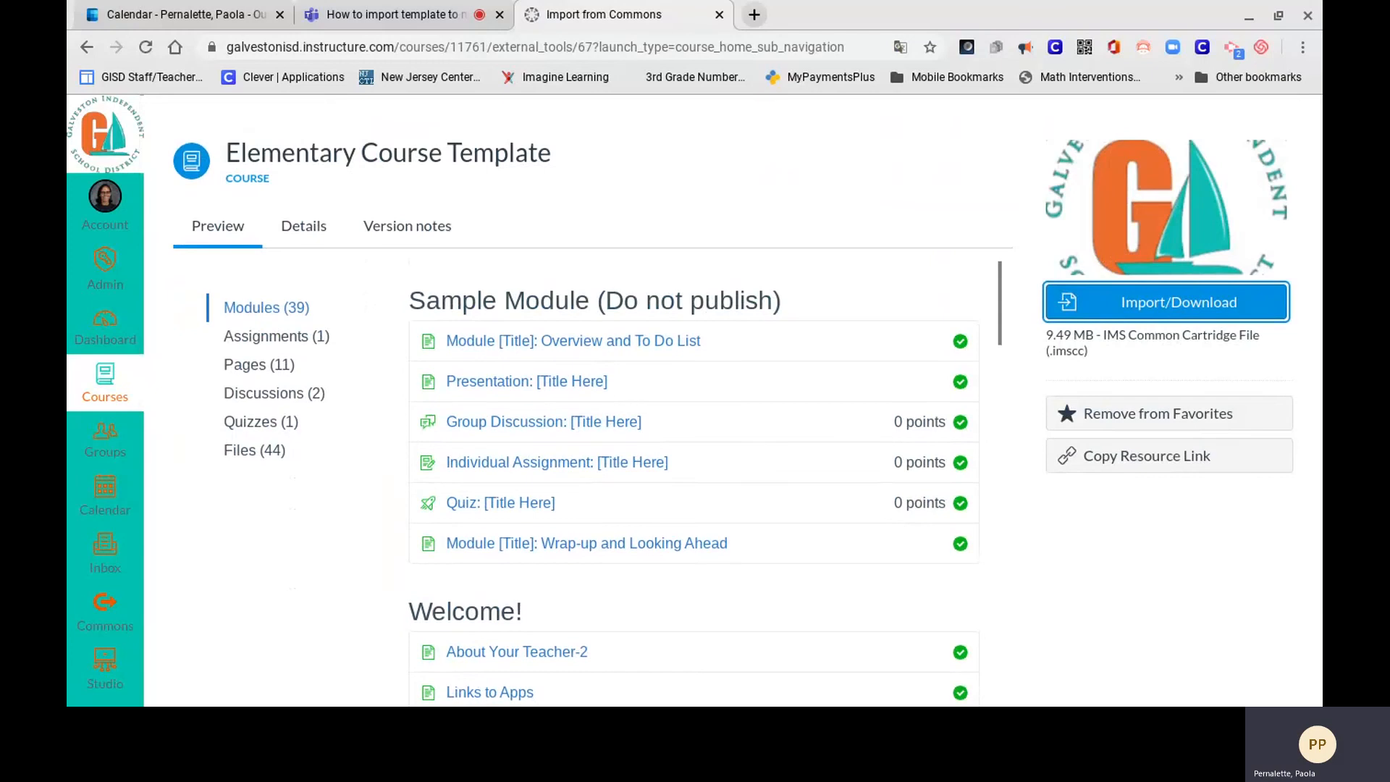
pyautogui.scroll(-1, 692, 478)
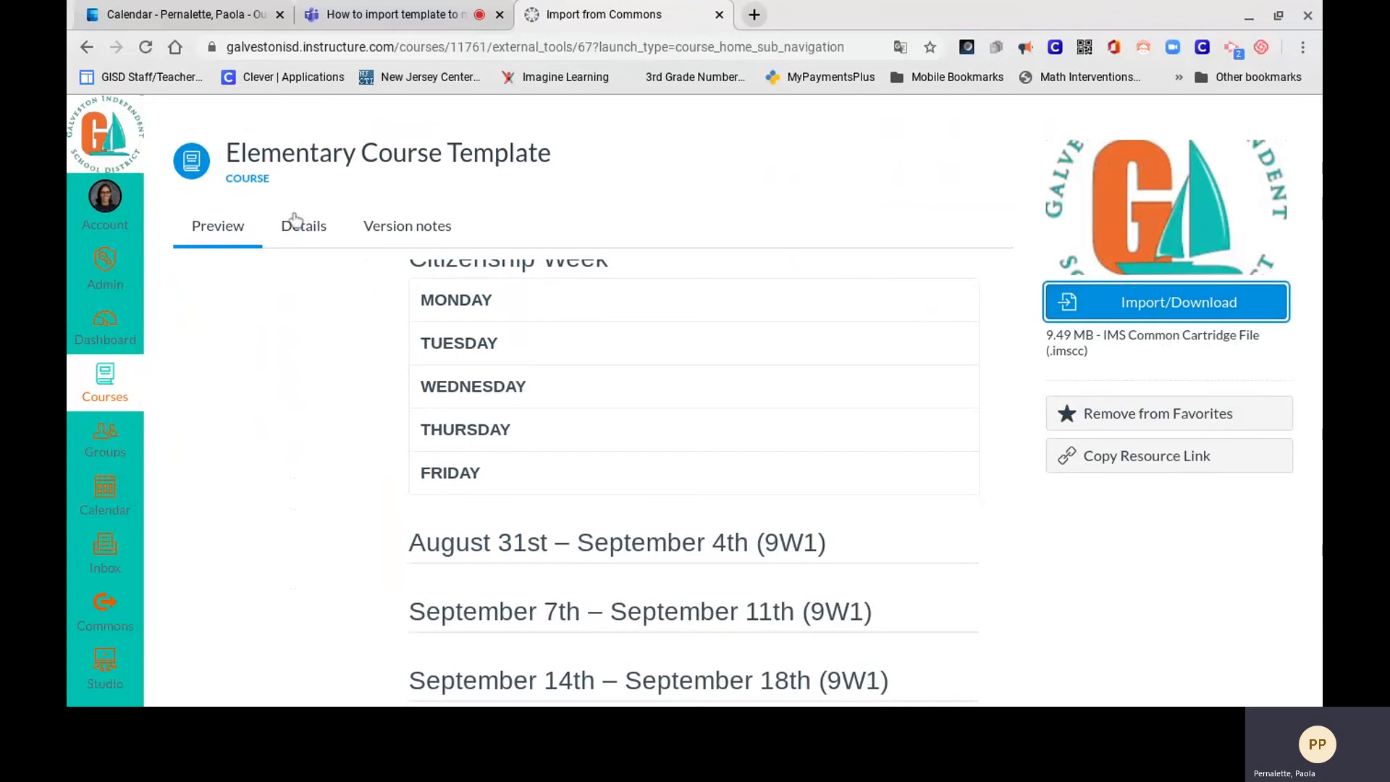
# Return to the dashboard and move the "My personal folder" course card to the top.
pyautogui.click(100, 328)
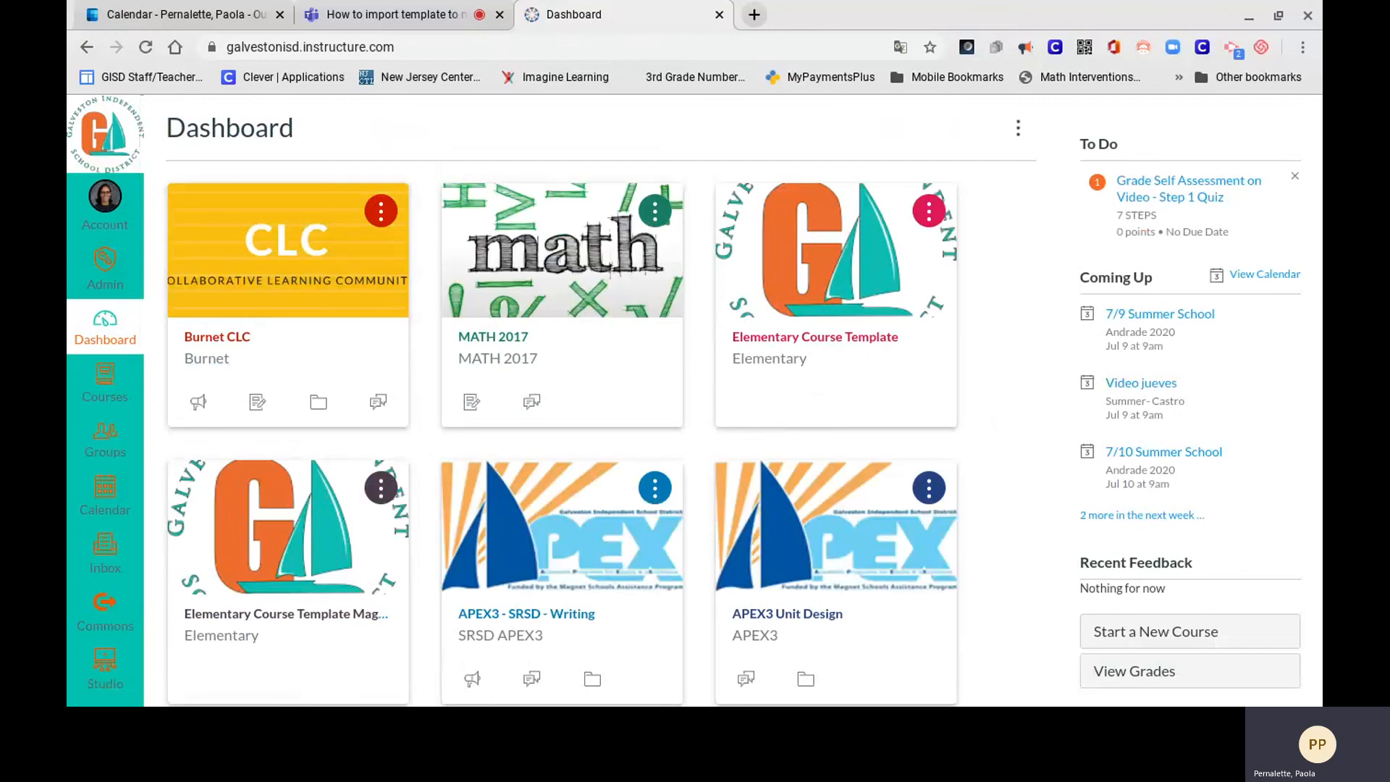
pyautogui.scroll(-3, 997, 427)
pyautogui.scroll(-6, 997, 427)
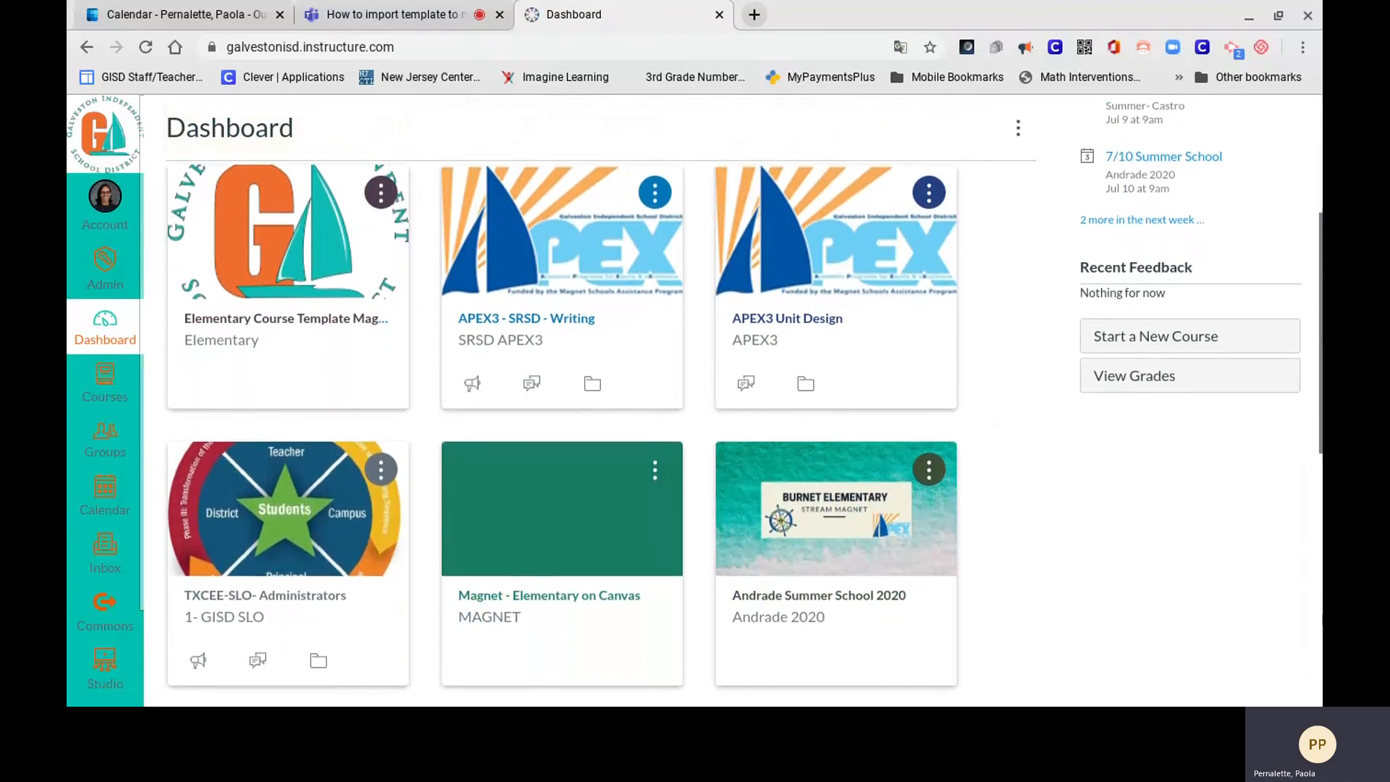
pyautogui.scroll(-3, 723, 400)
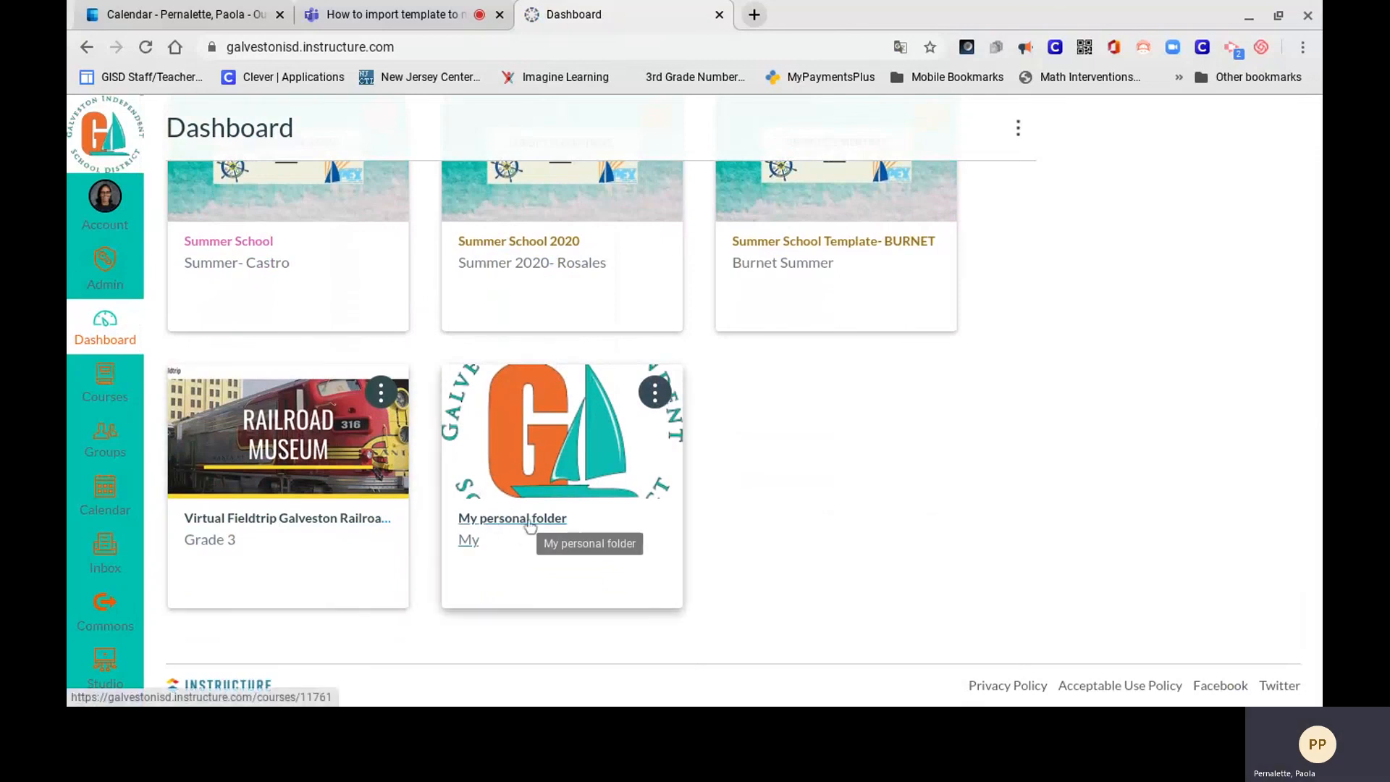
pyautogui.click(656, 394)
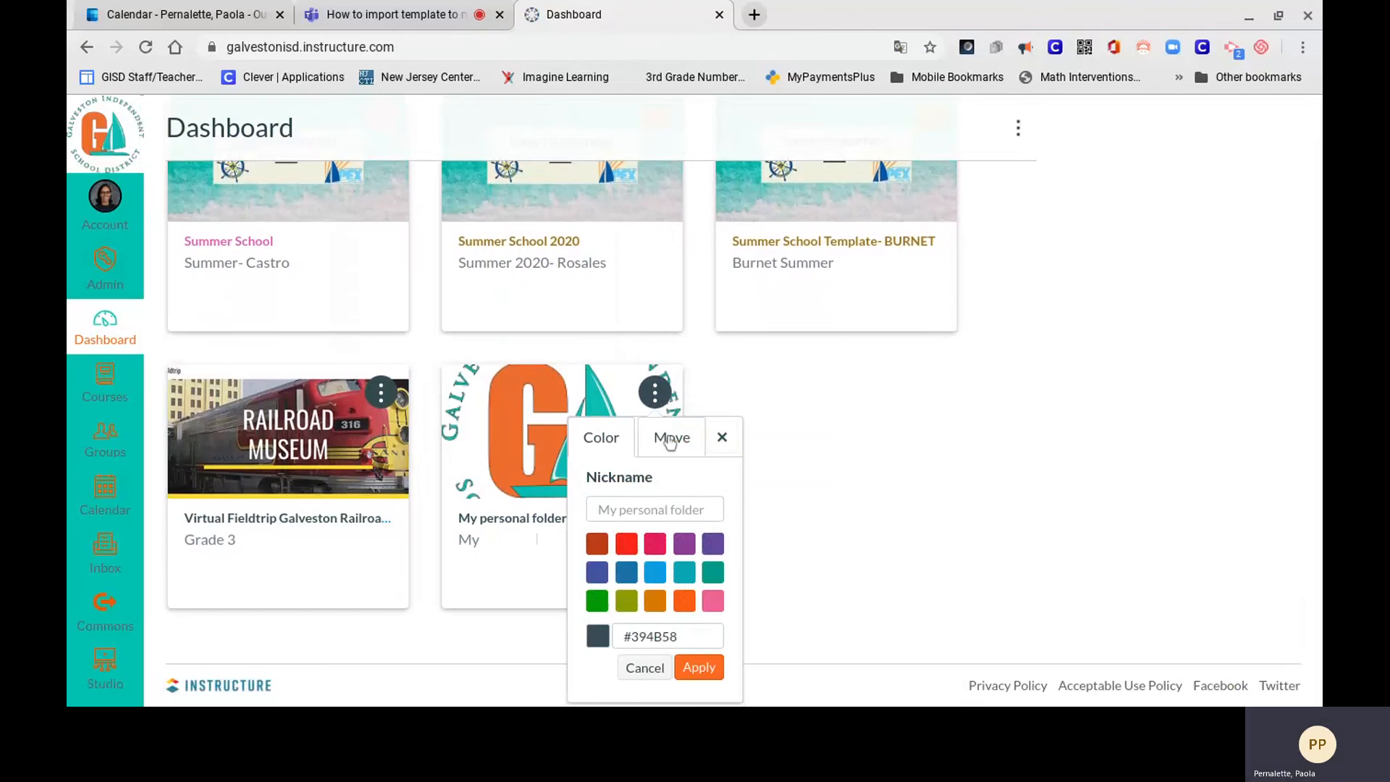
pyautogui.click(669, 435)
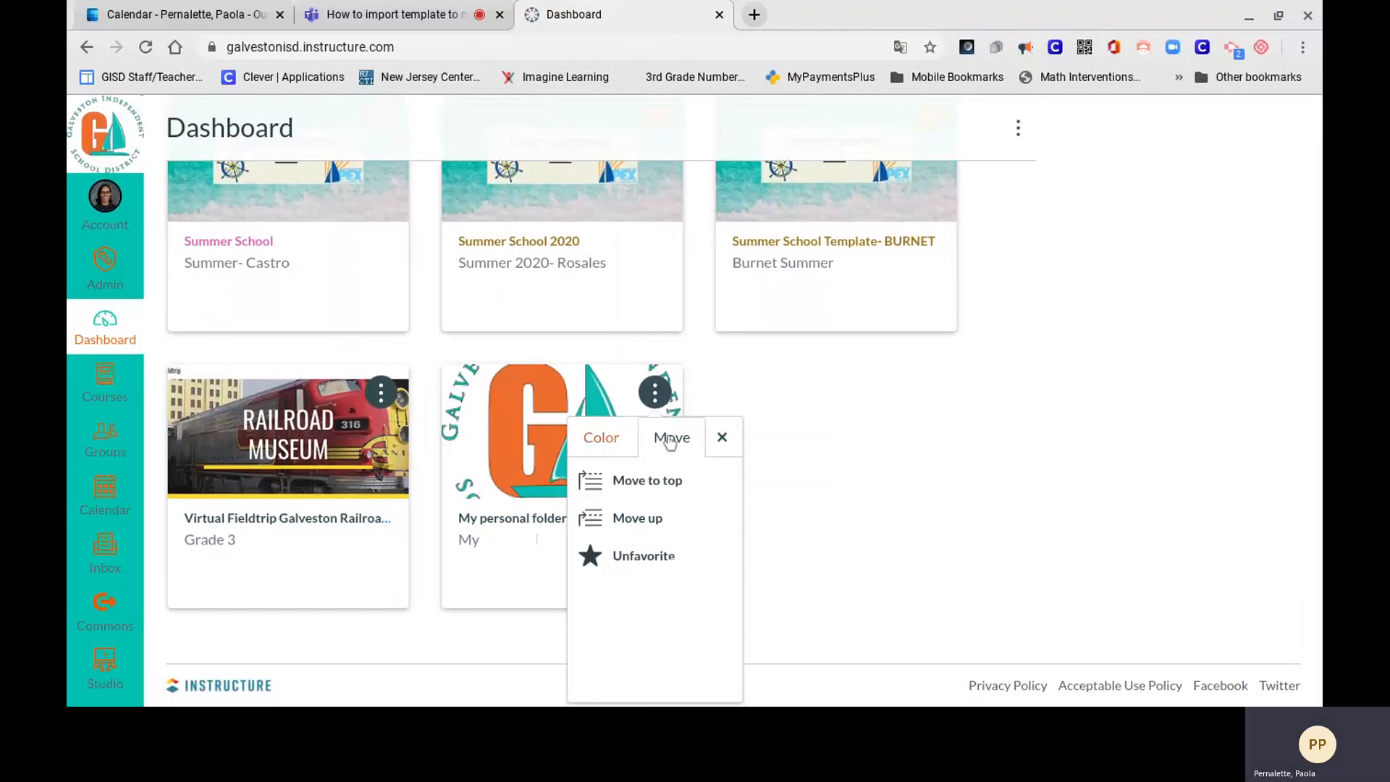
pyautogui.click(655, 484)
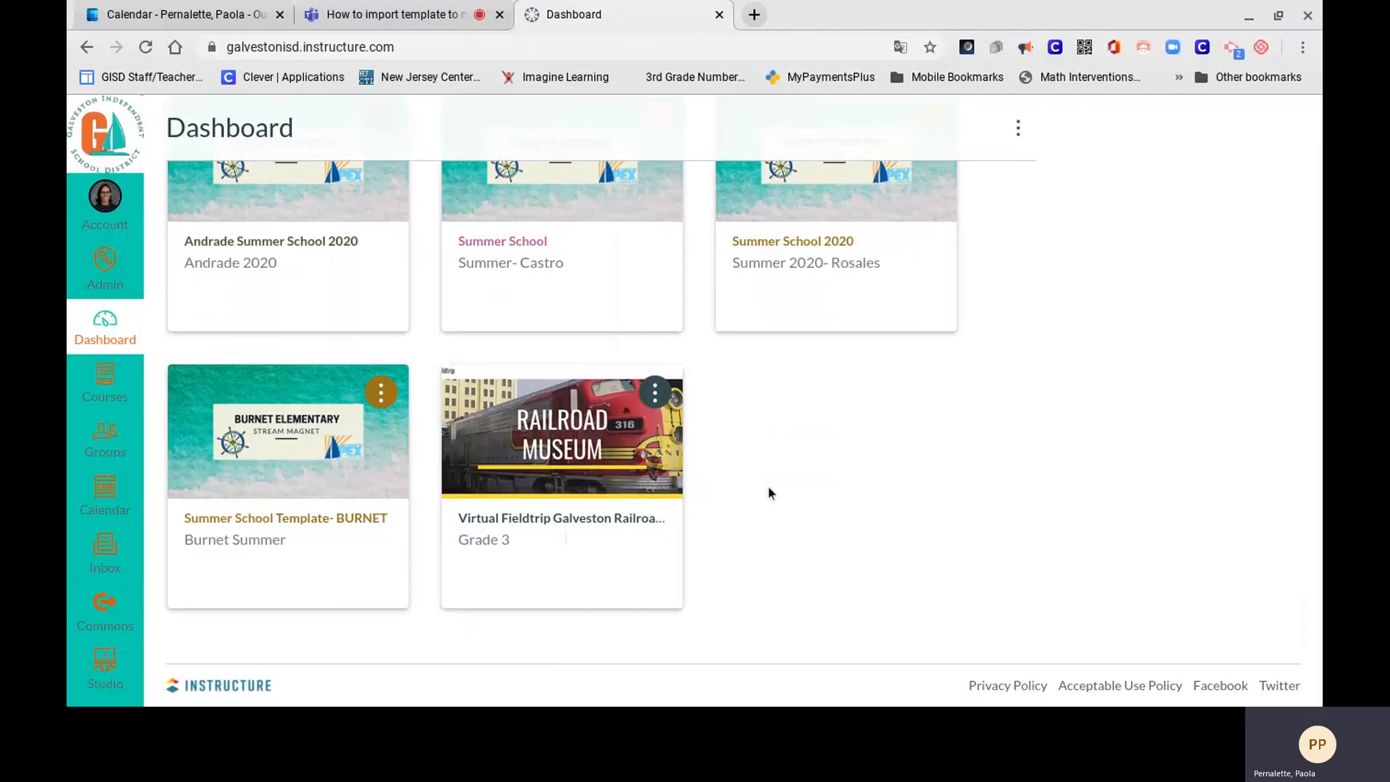
# Open the "My personal folder" course and look over its imported home page.
pyautogui.scroll(5, 769, 492)
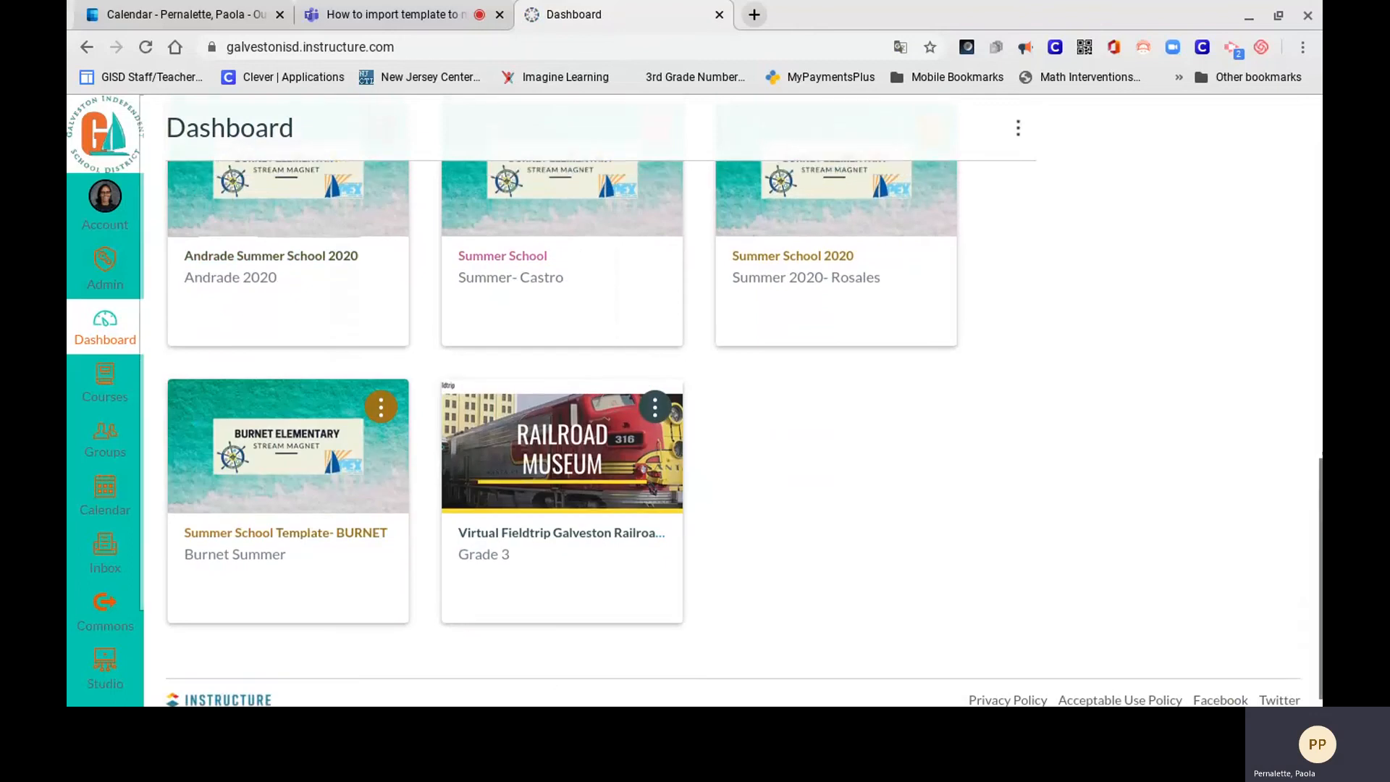
pyautogui.scroll(4, 730, 400)
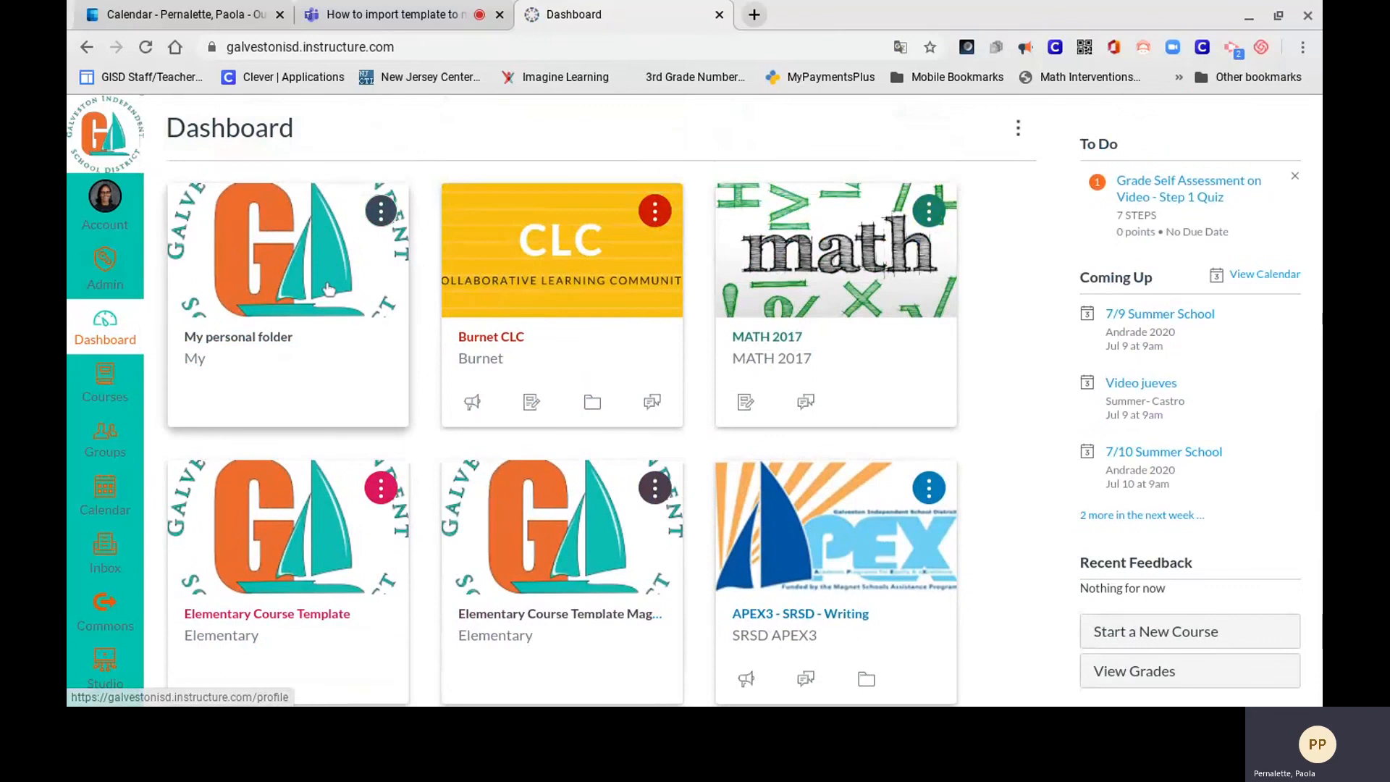
pyautogui.click(242, 339)
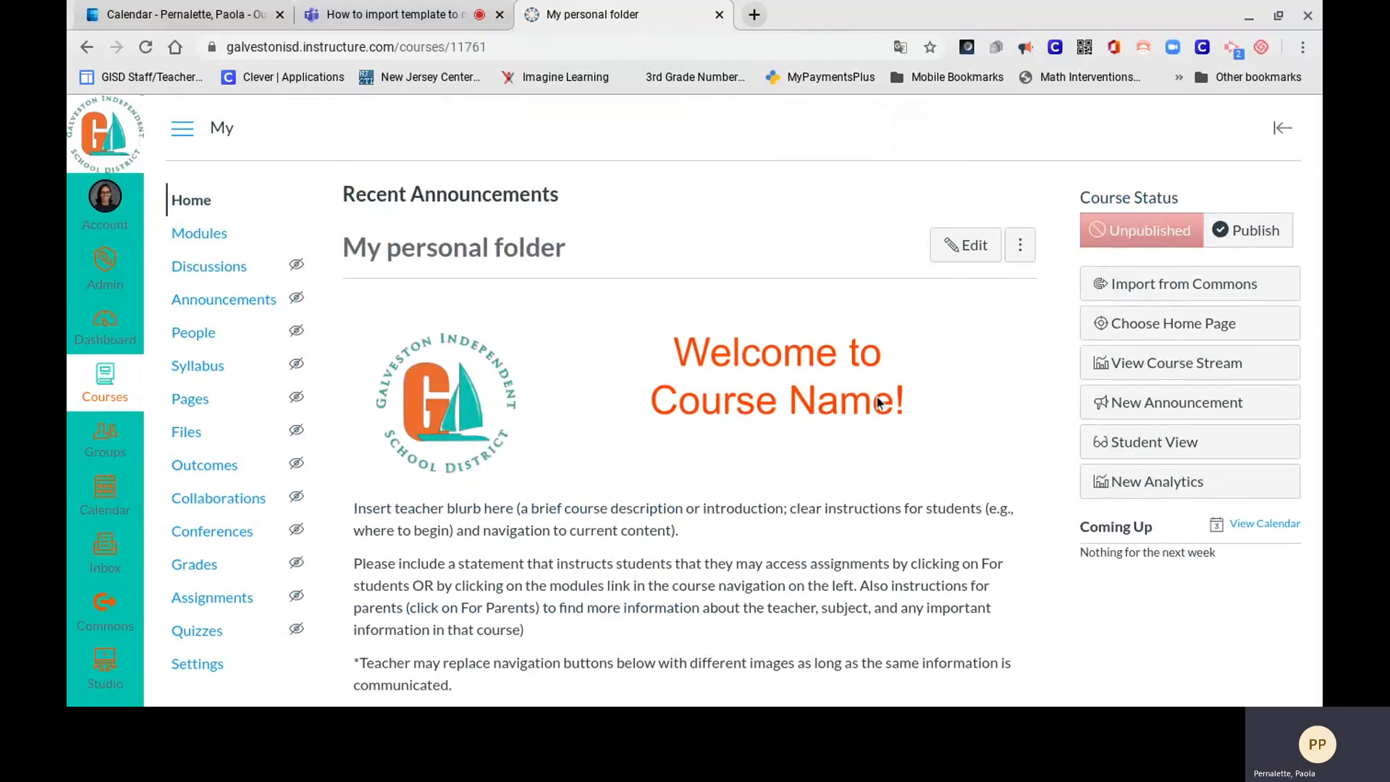
pyautogui.scroll(-2, 878, 403)
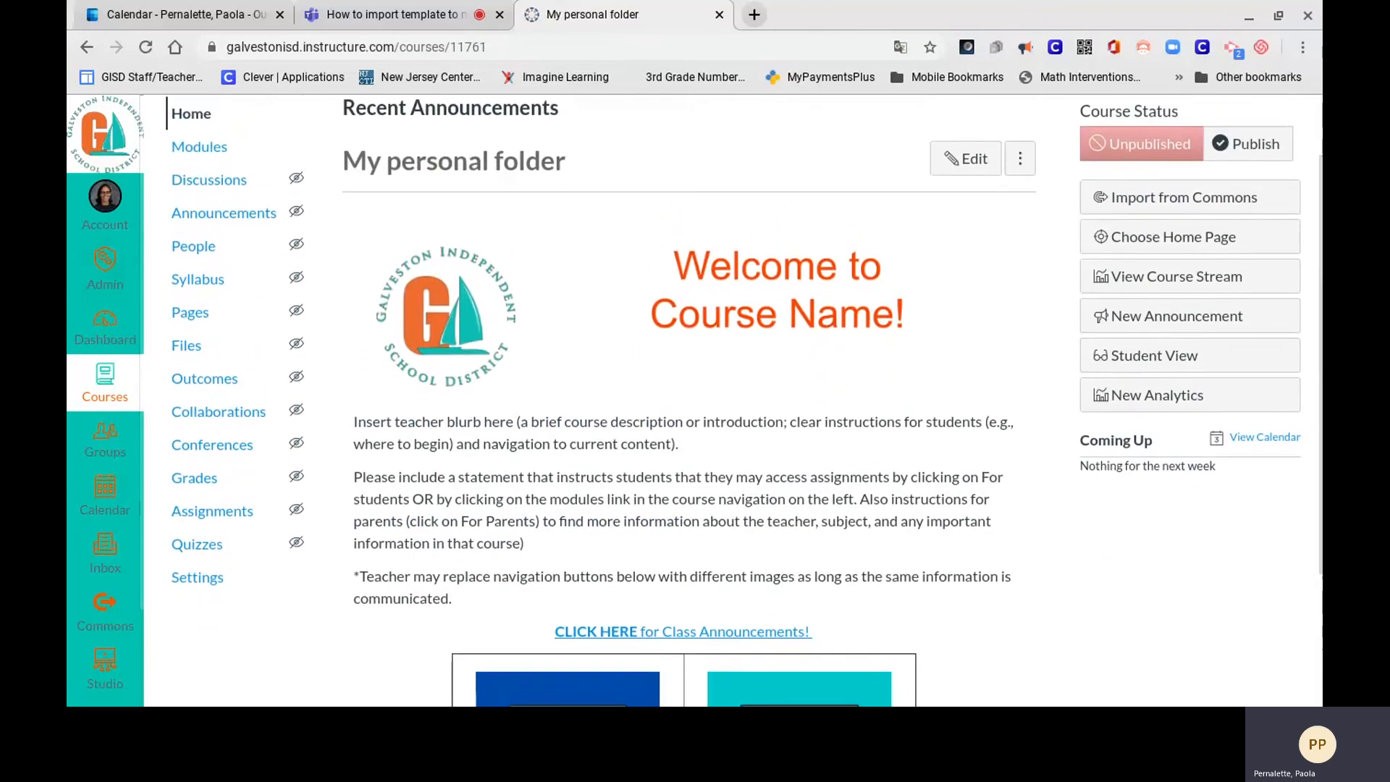
pyautogui.scroll(-2, 730, 401)
pyautogui.scroll(3, 724, 398)
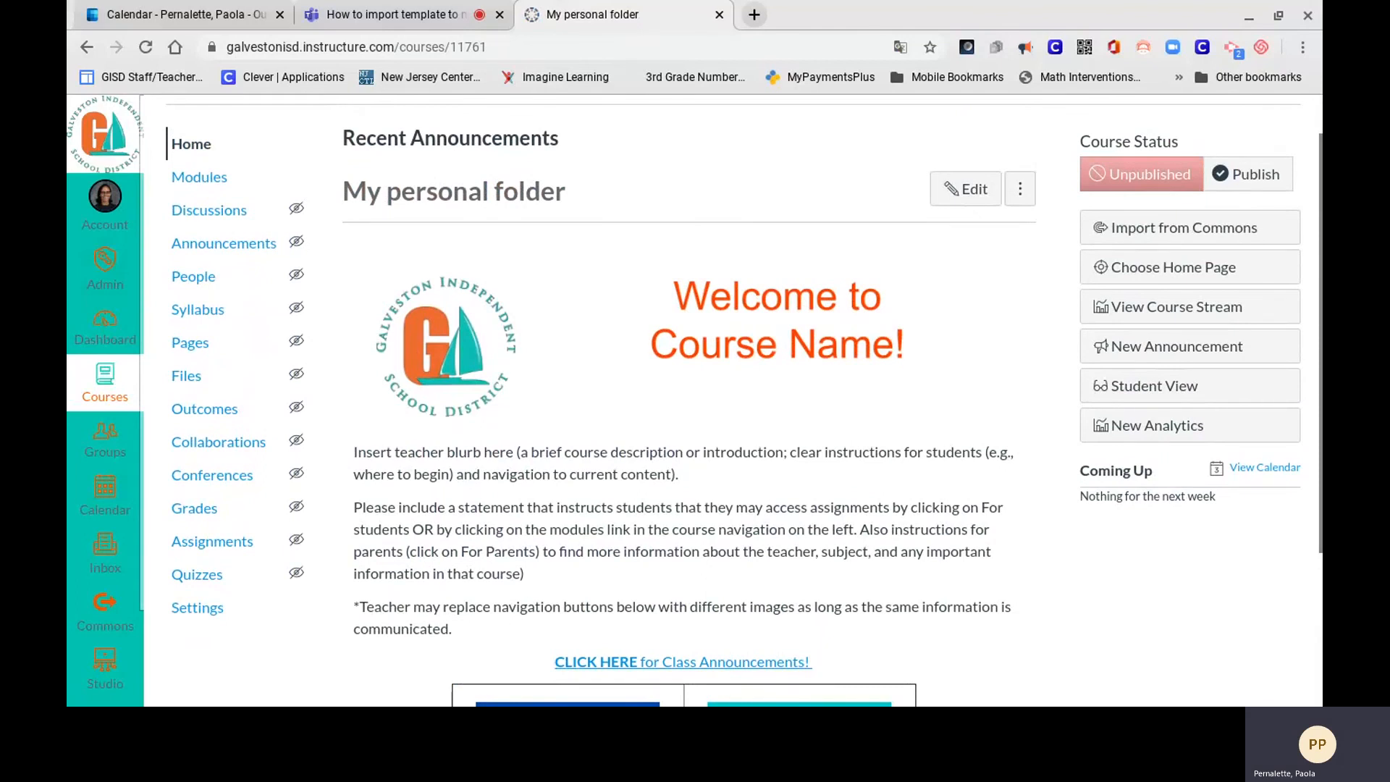
pyautogui.scroll(-3, 731, 400)
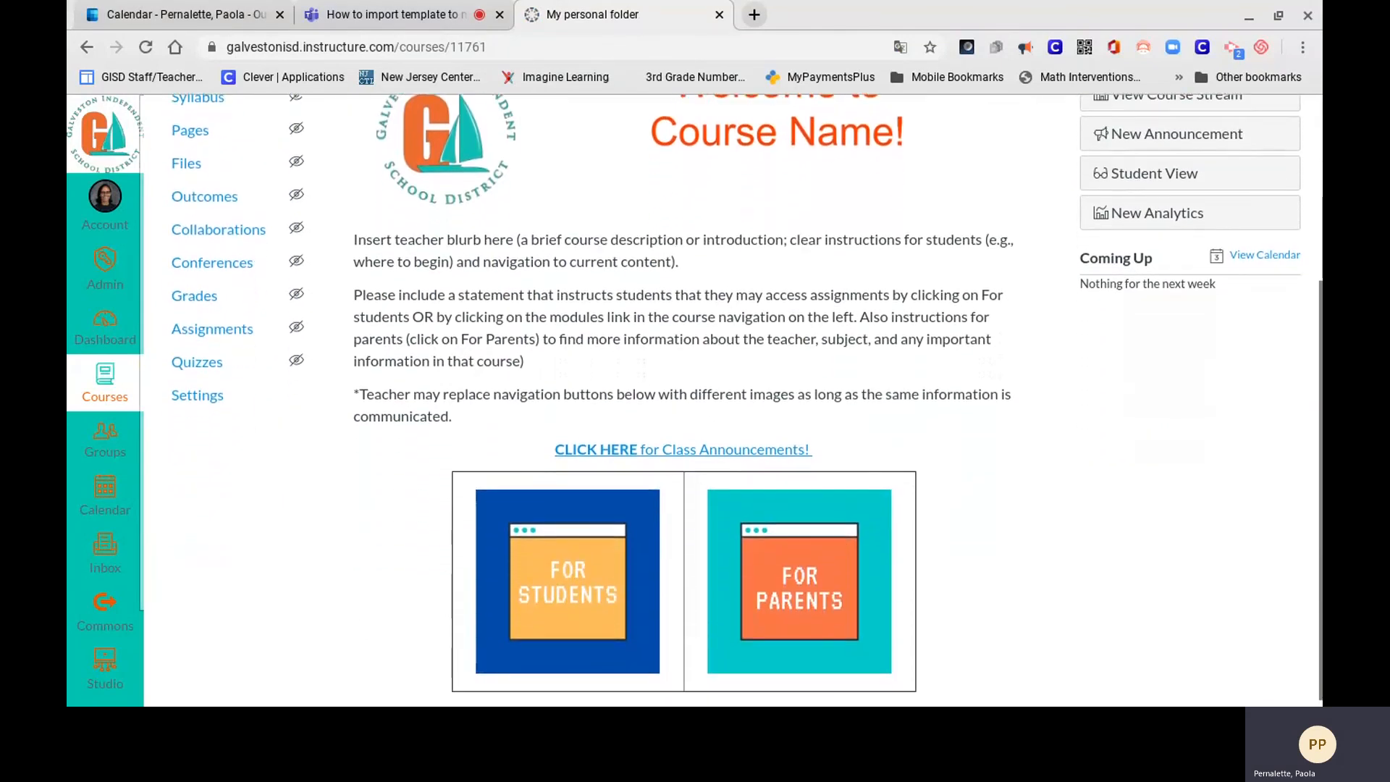
pyautogui.scroll(-1, 683, 398)
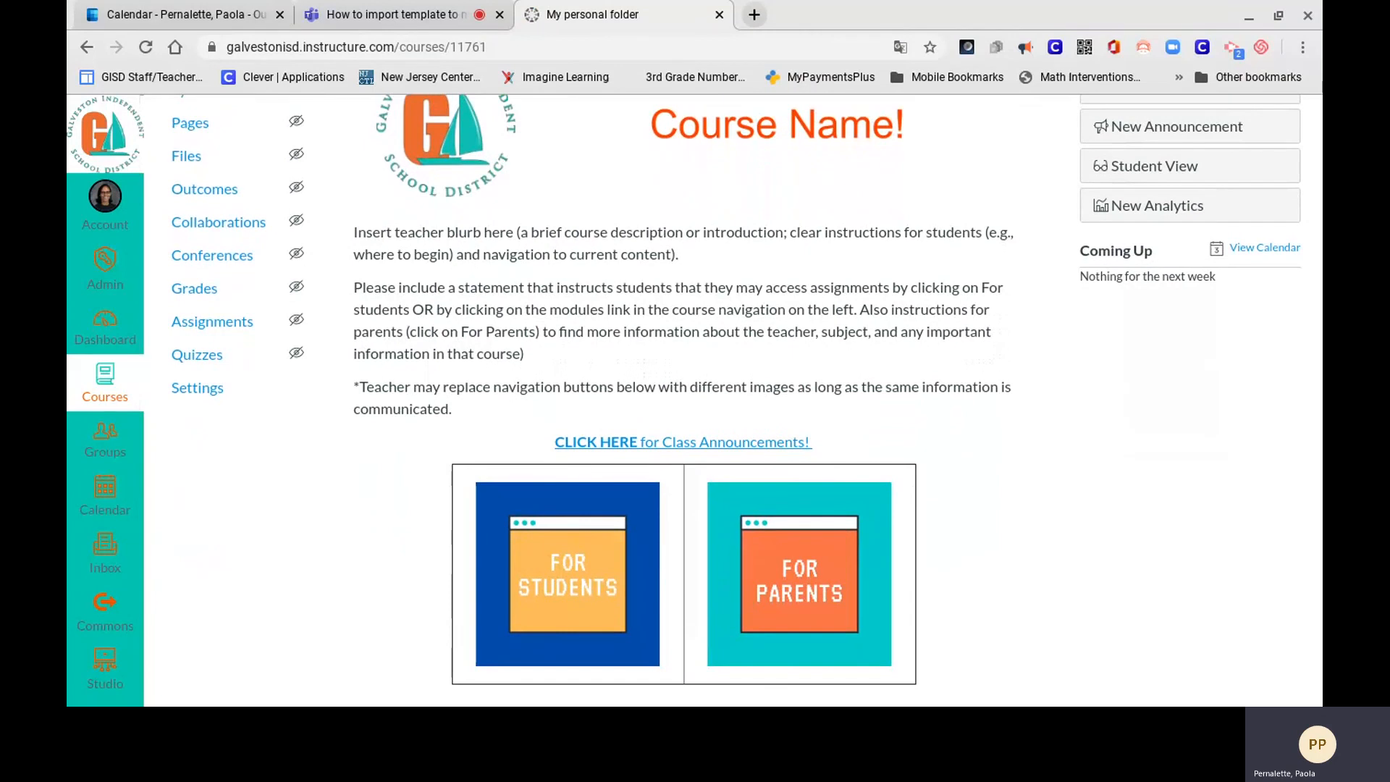
# Follow the home page's For Students image link to the modules and collapse the "Sample Module (Do not publish)" module.
pyautogui.click(566, 585)
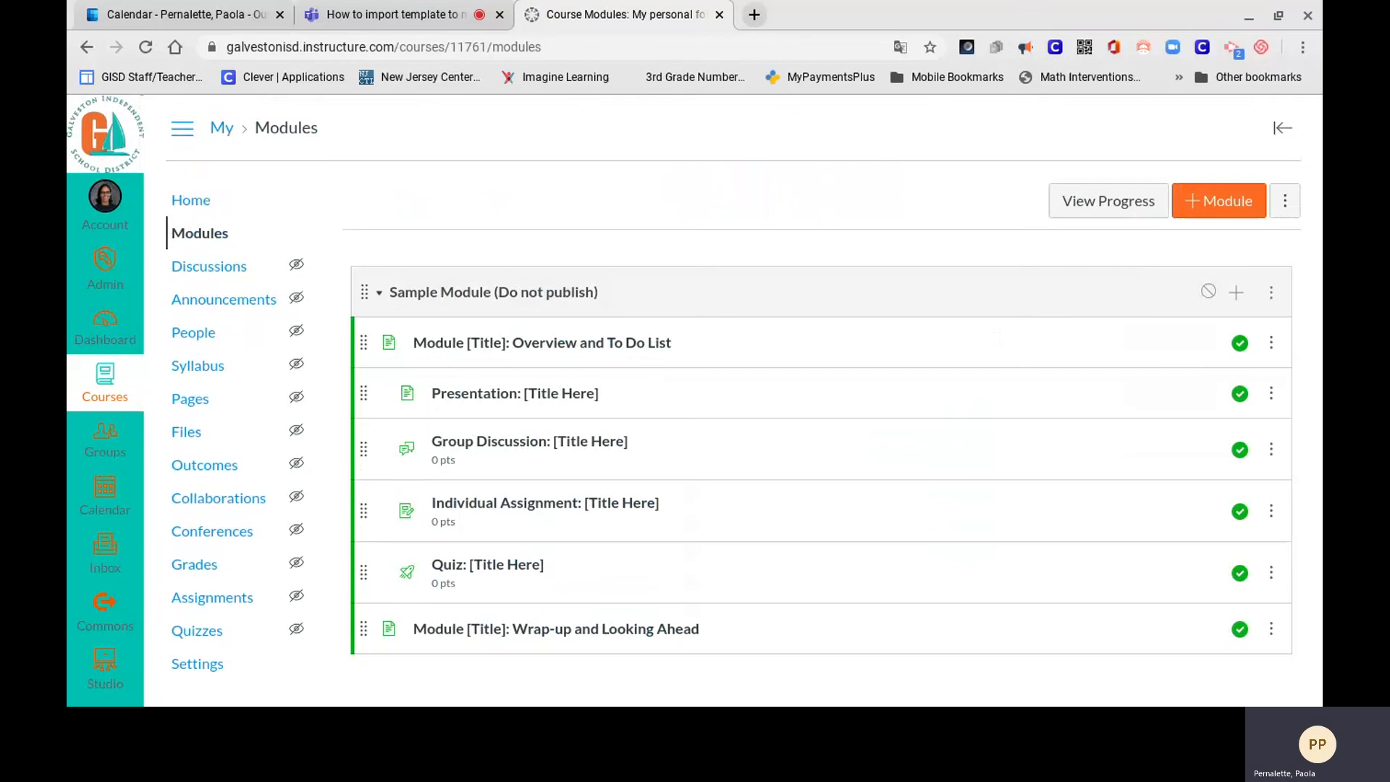
pyautogui.scroll(-1, 731, 400)
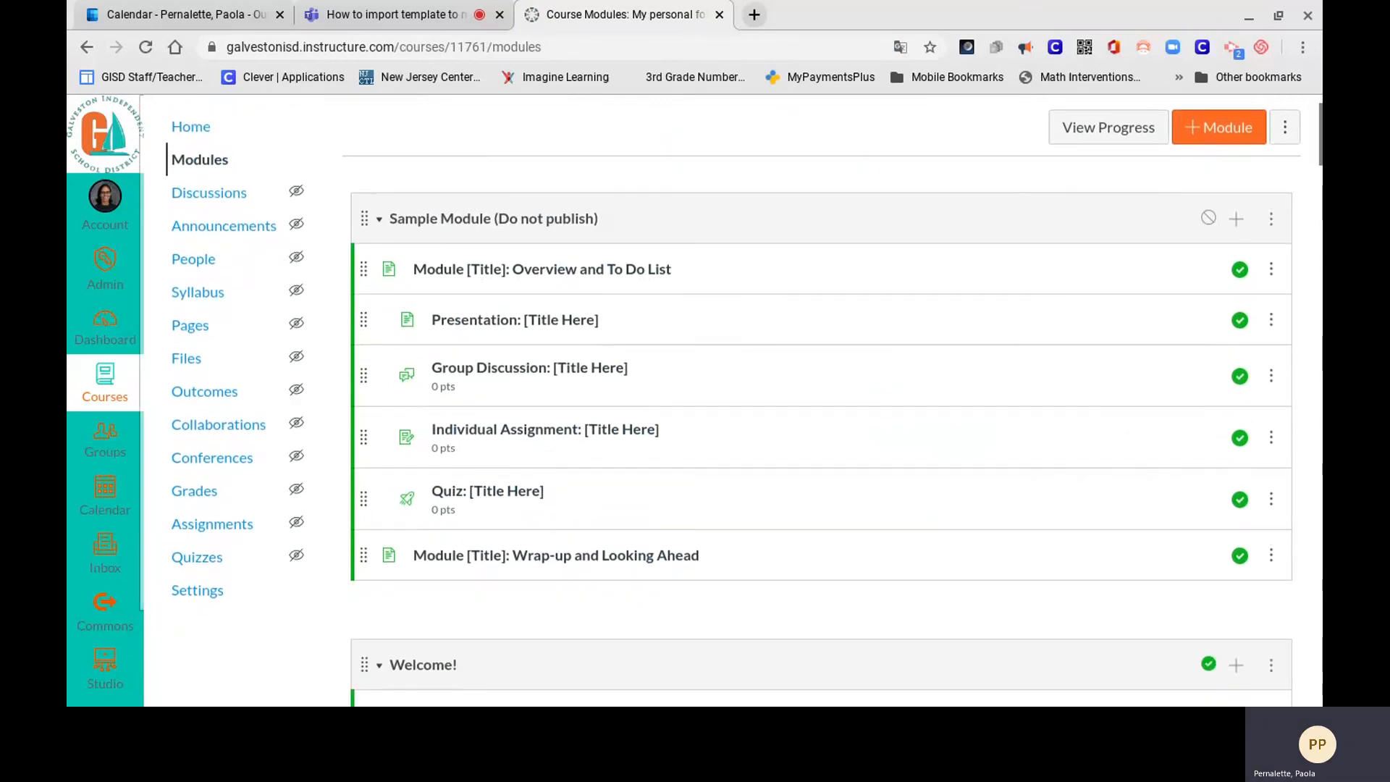
pyautogui.scroll(-1, 821, 400)
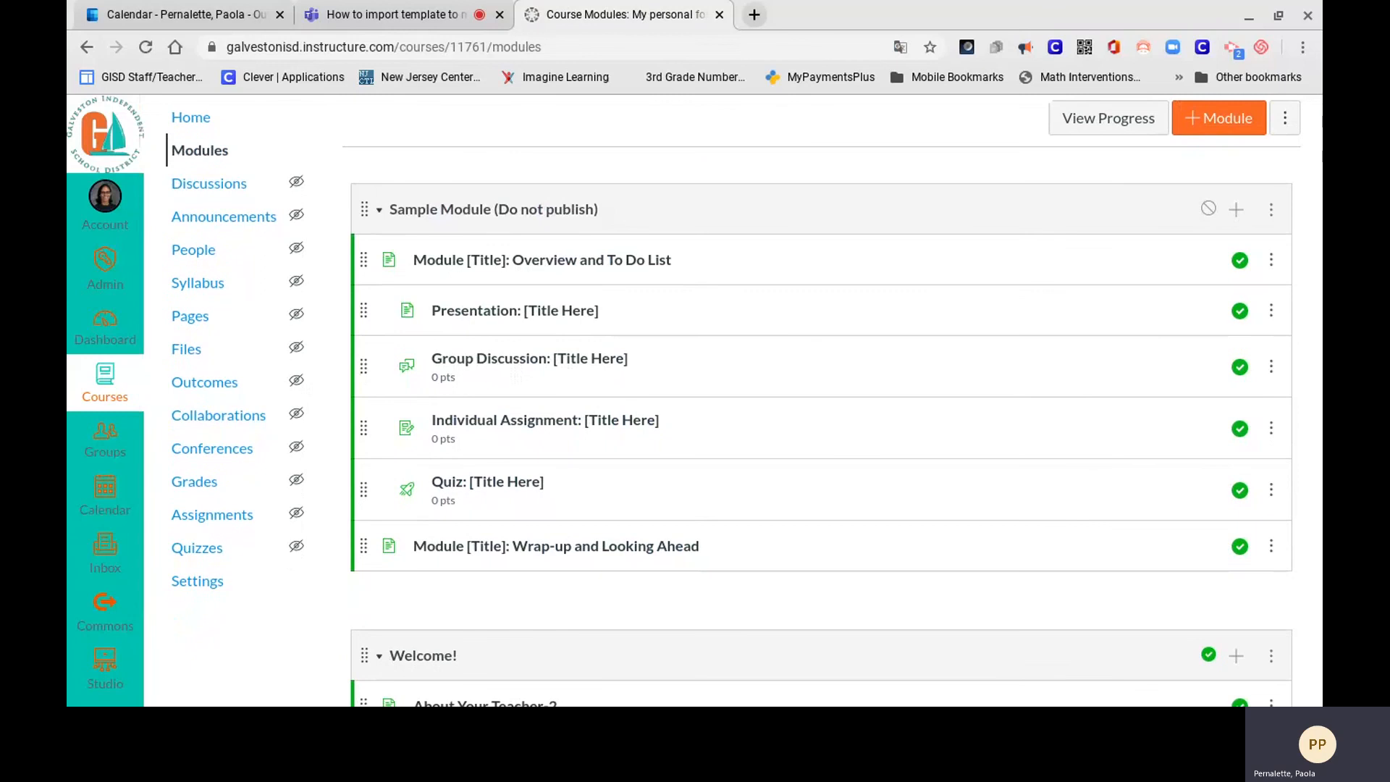
pyautogui.scroll(-1, 821, 400)
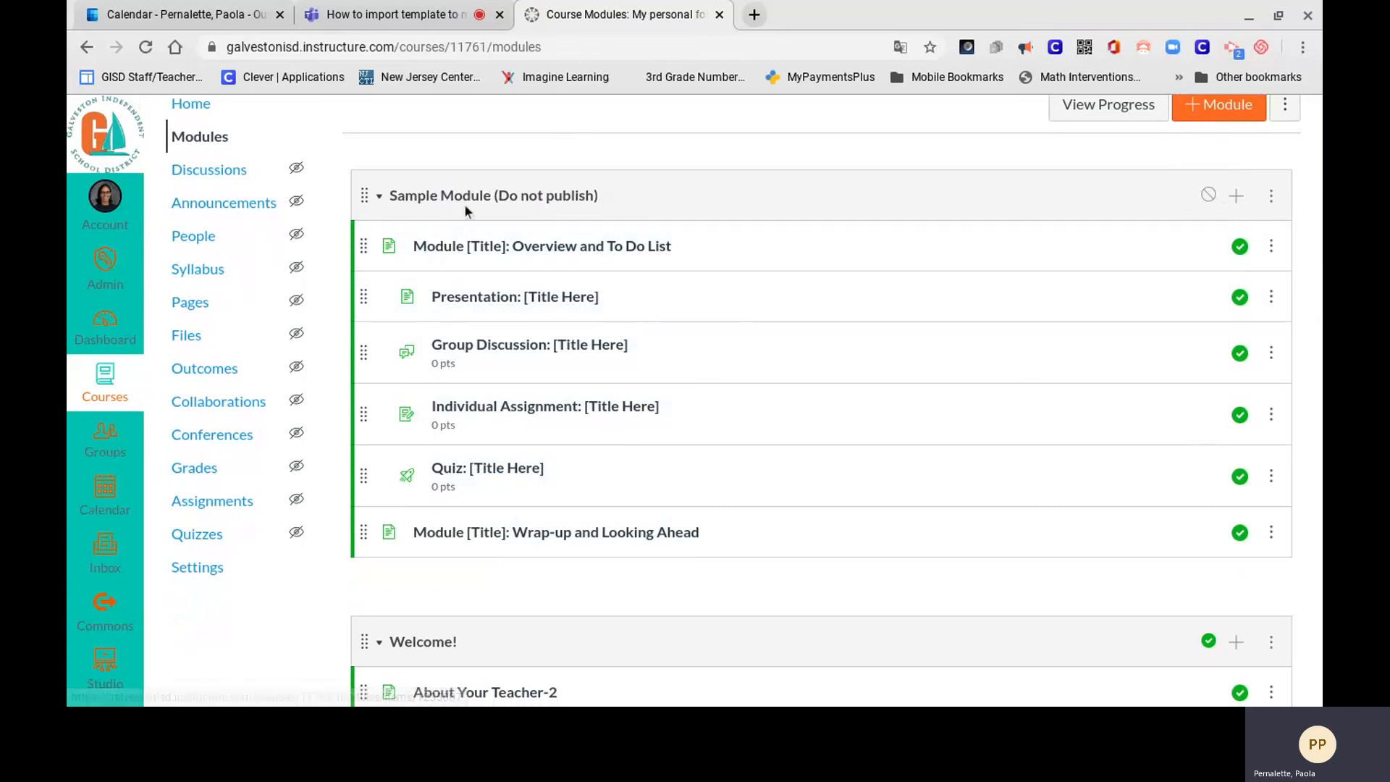
pyautogui.click(380, 196)
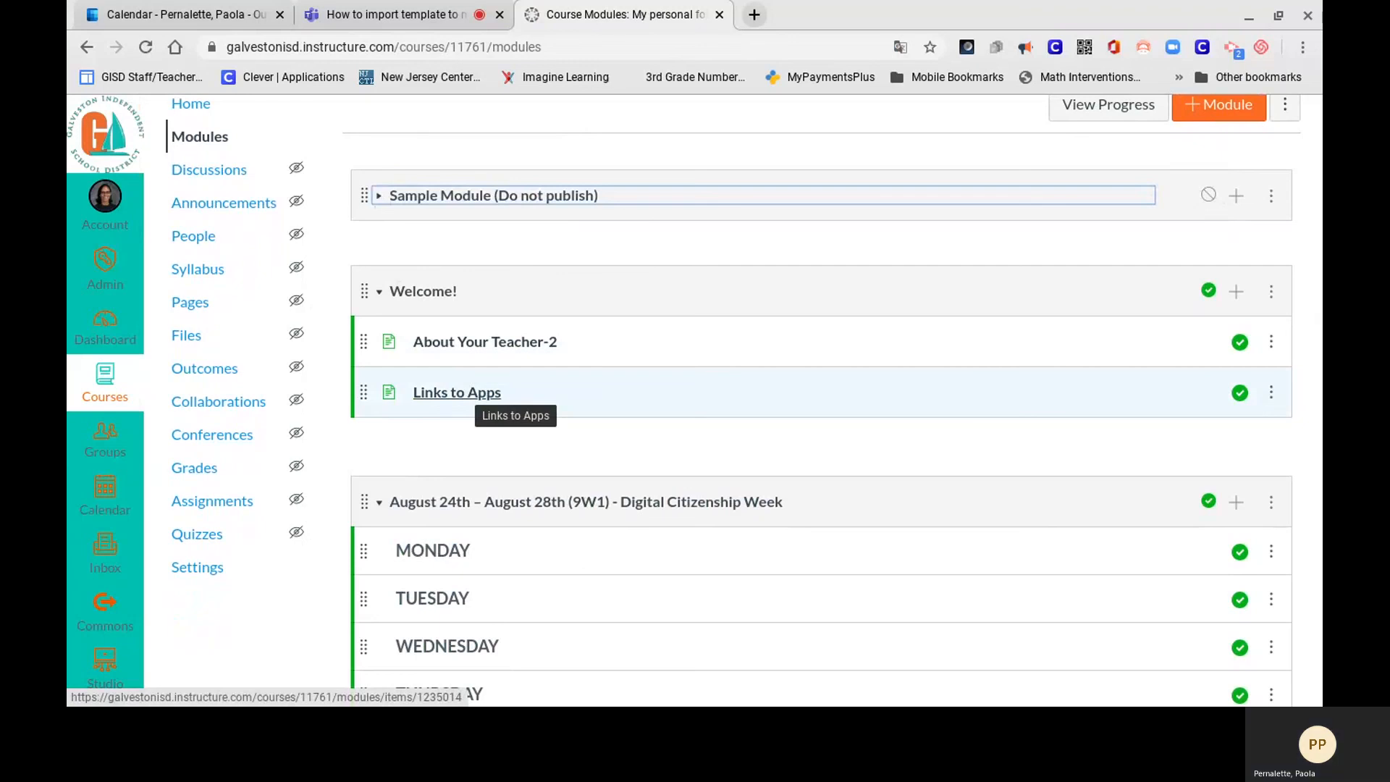
# Collapse the "August 24th – August 28th (9W1) - Digital Citizenship Week" module and look through the weekly modules below it.
pyautogui.scroll(-3, 821, 399)
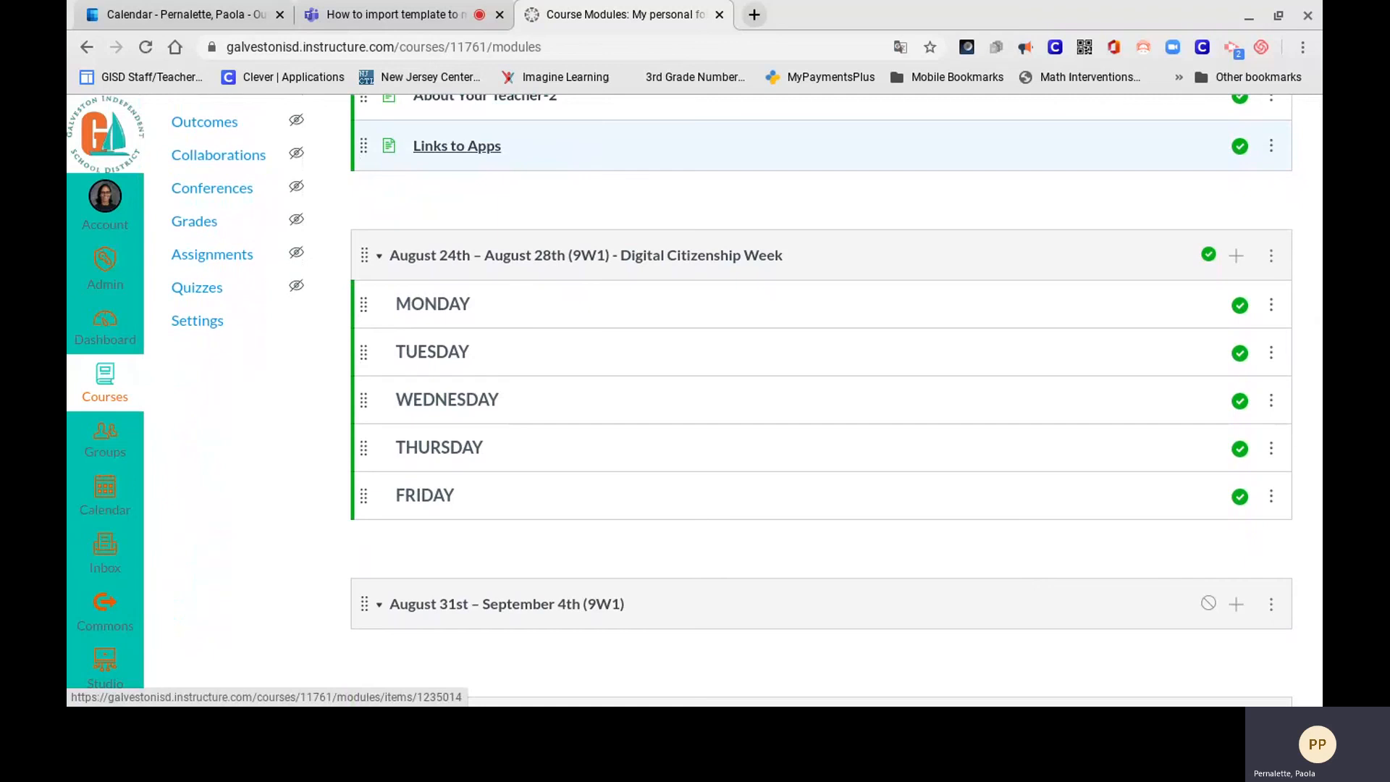
pyautogui.click(379, 257)
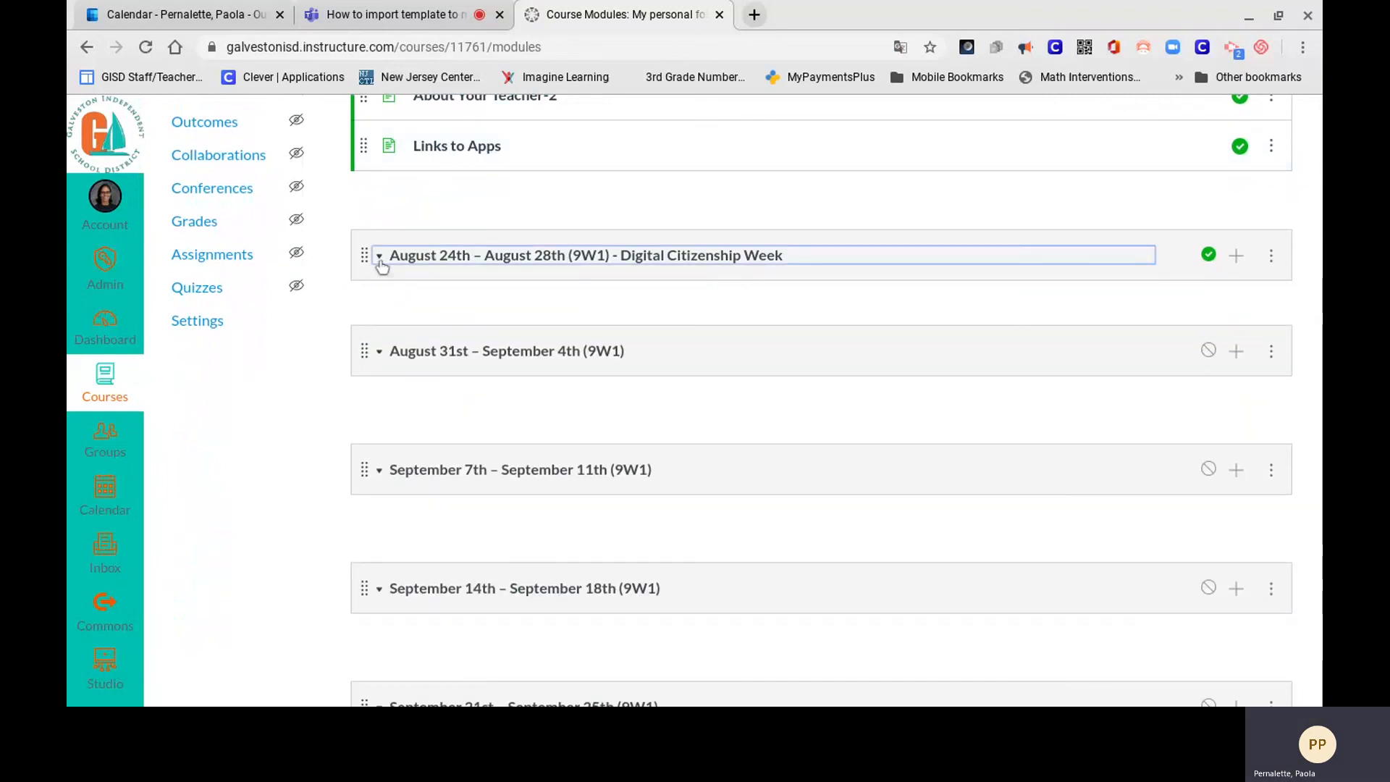
pyautogui.click(379, 256)
pyautogui.scroll(-2, 381, 263)
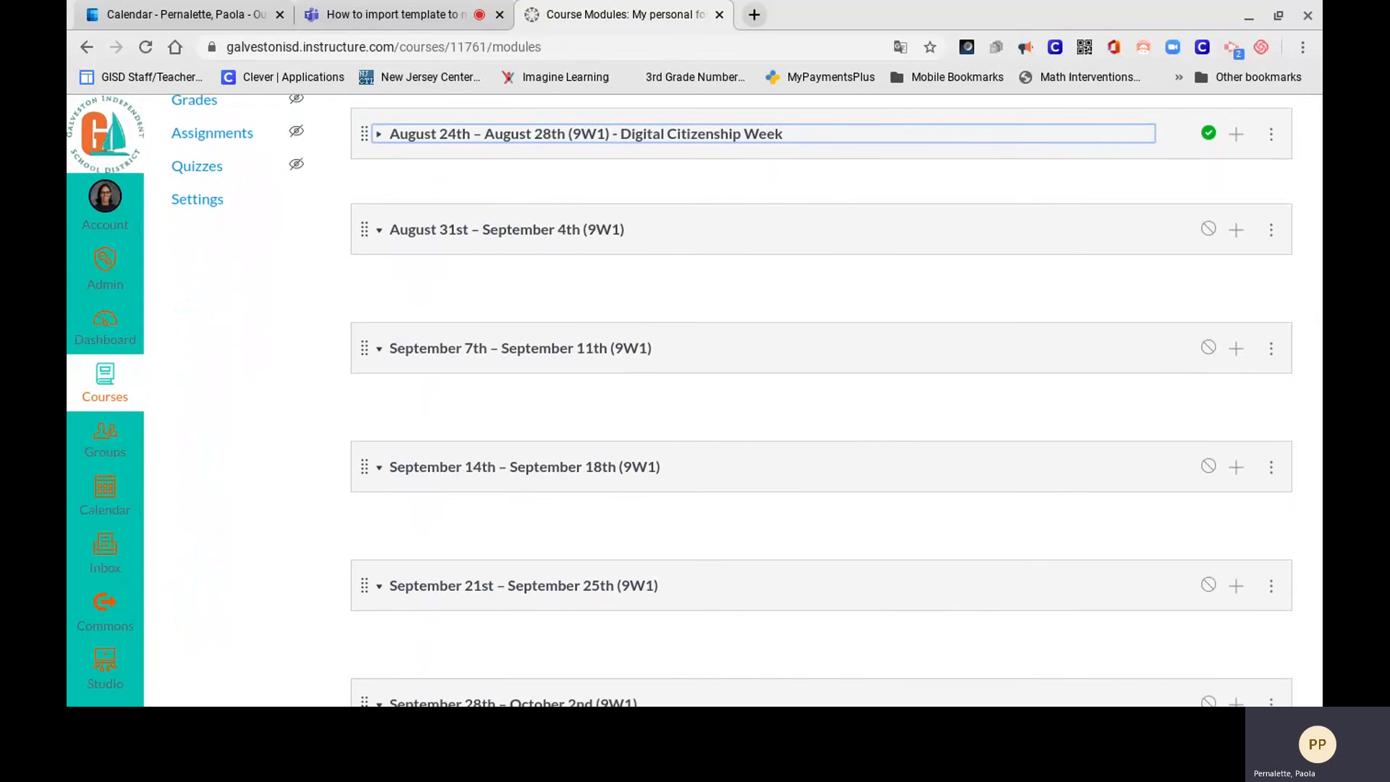
pyautogui.scroll(-5, 821, 398)
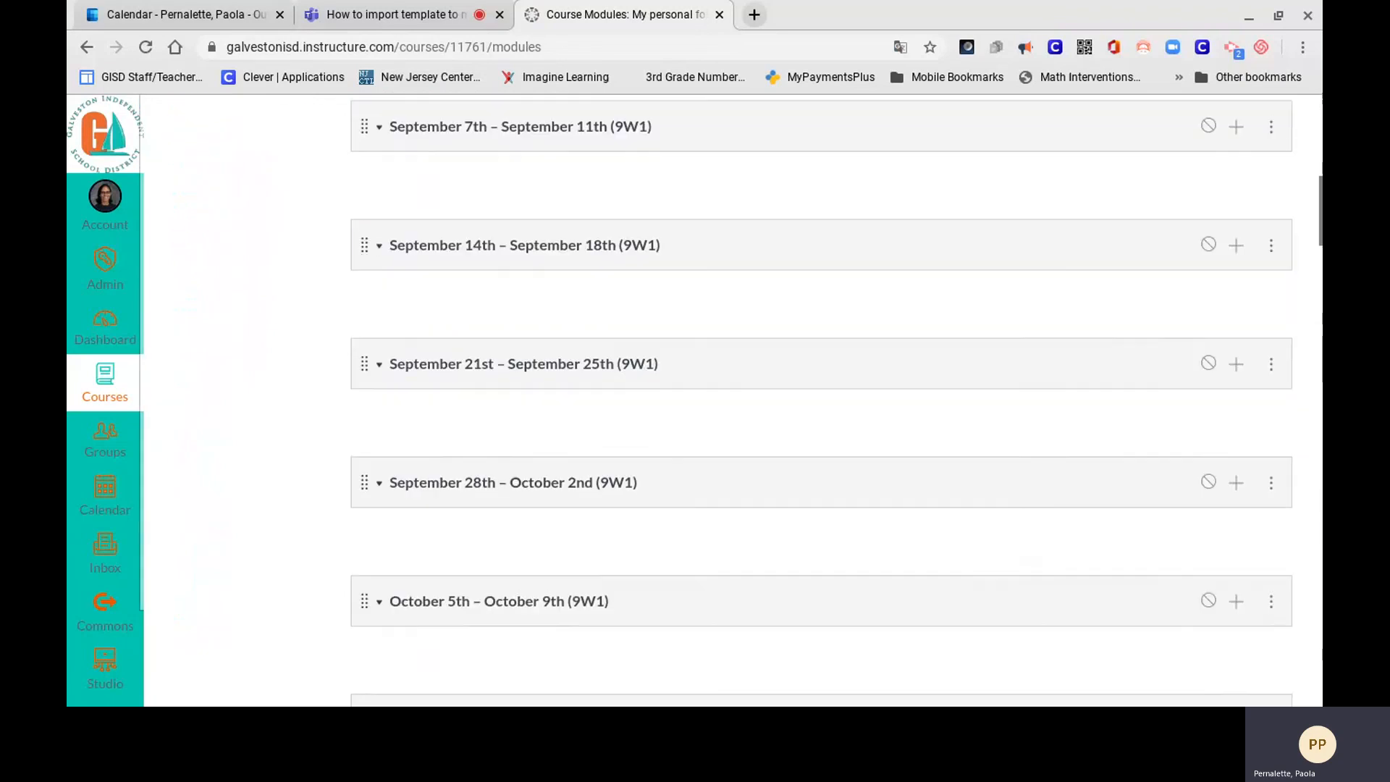
pyautogui.scroll(-4, 821, 398)
pyautogui.scroll(6, 821, 398)
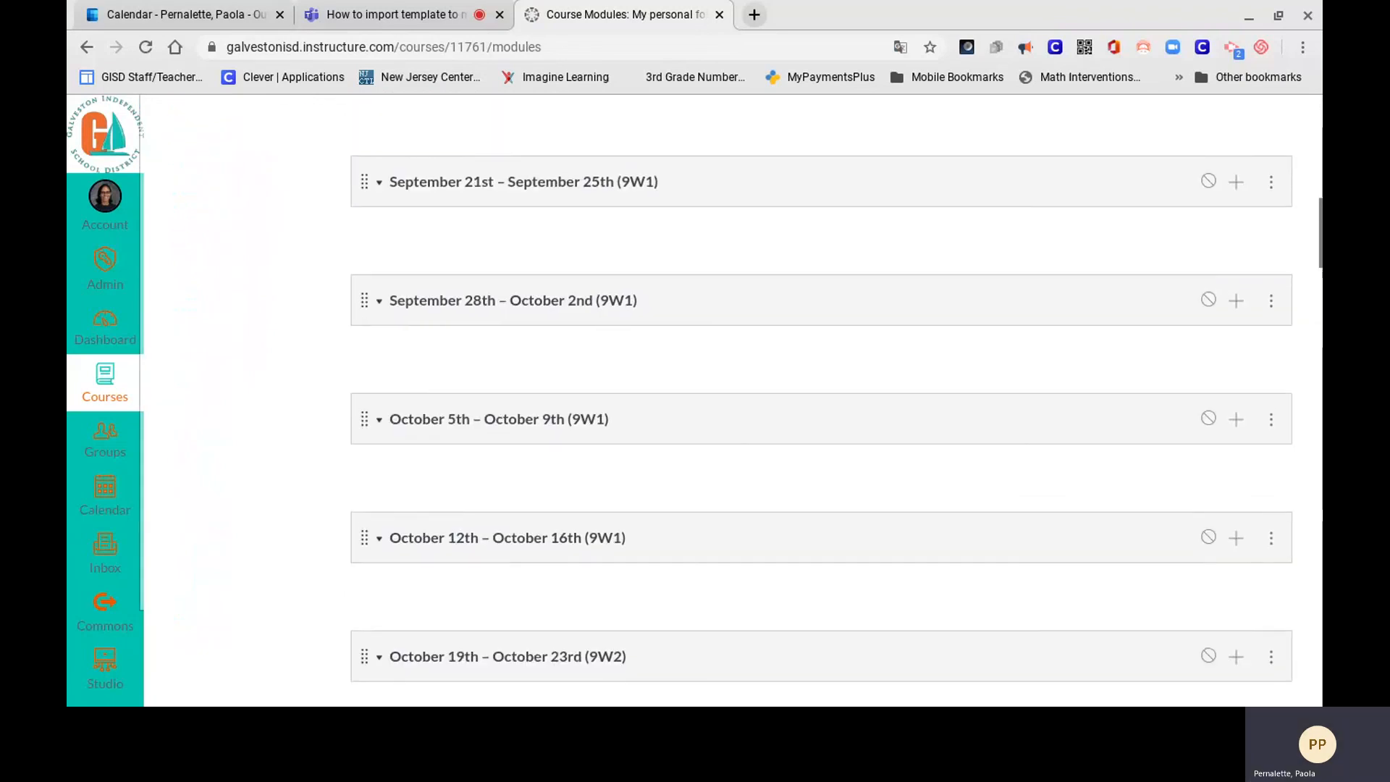
pyautogui.scroll(6, 821, 398)
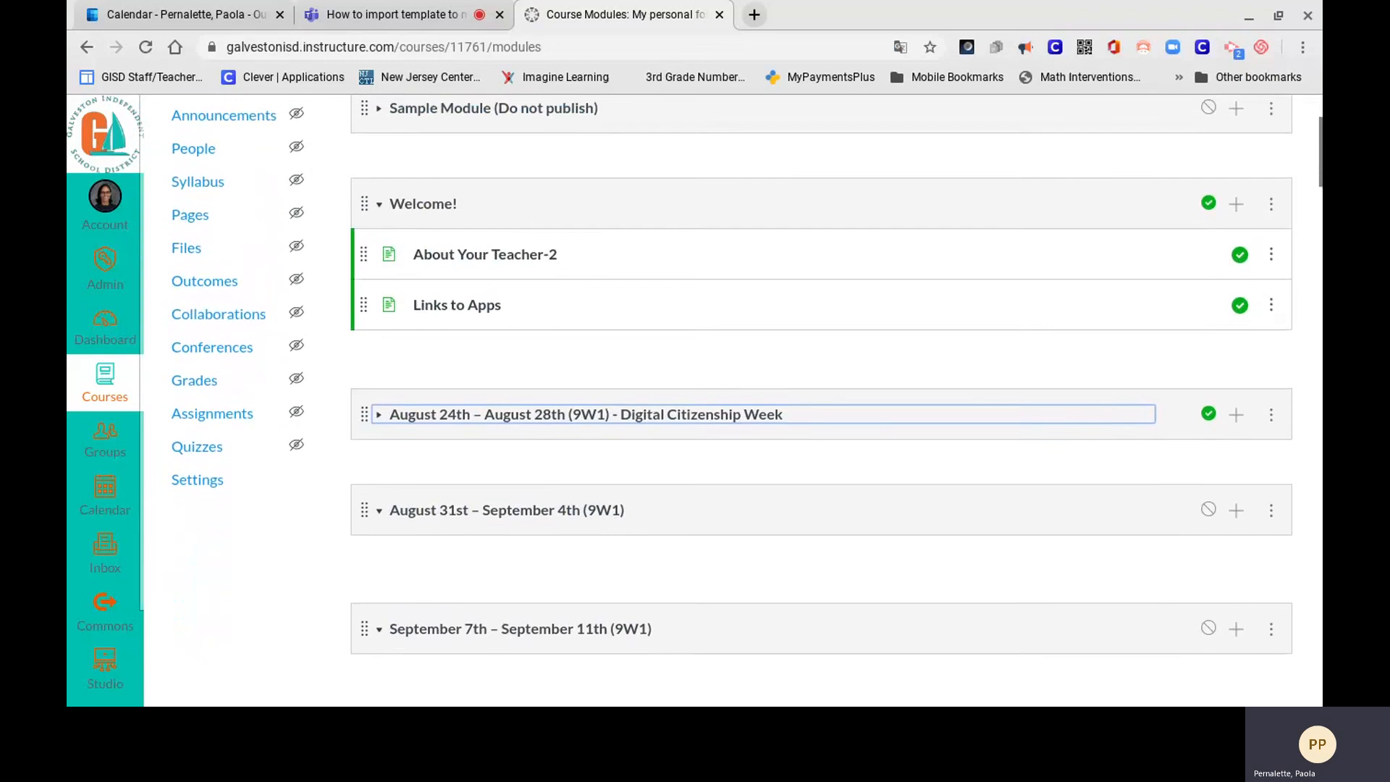
# Collapse the "August 31st – September 4th (9W1)" module and expand the "August 24th – August 28th (9W1) - Digital Citizenship Week" module.
pyautogui.scroll(-3, 821, 398)
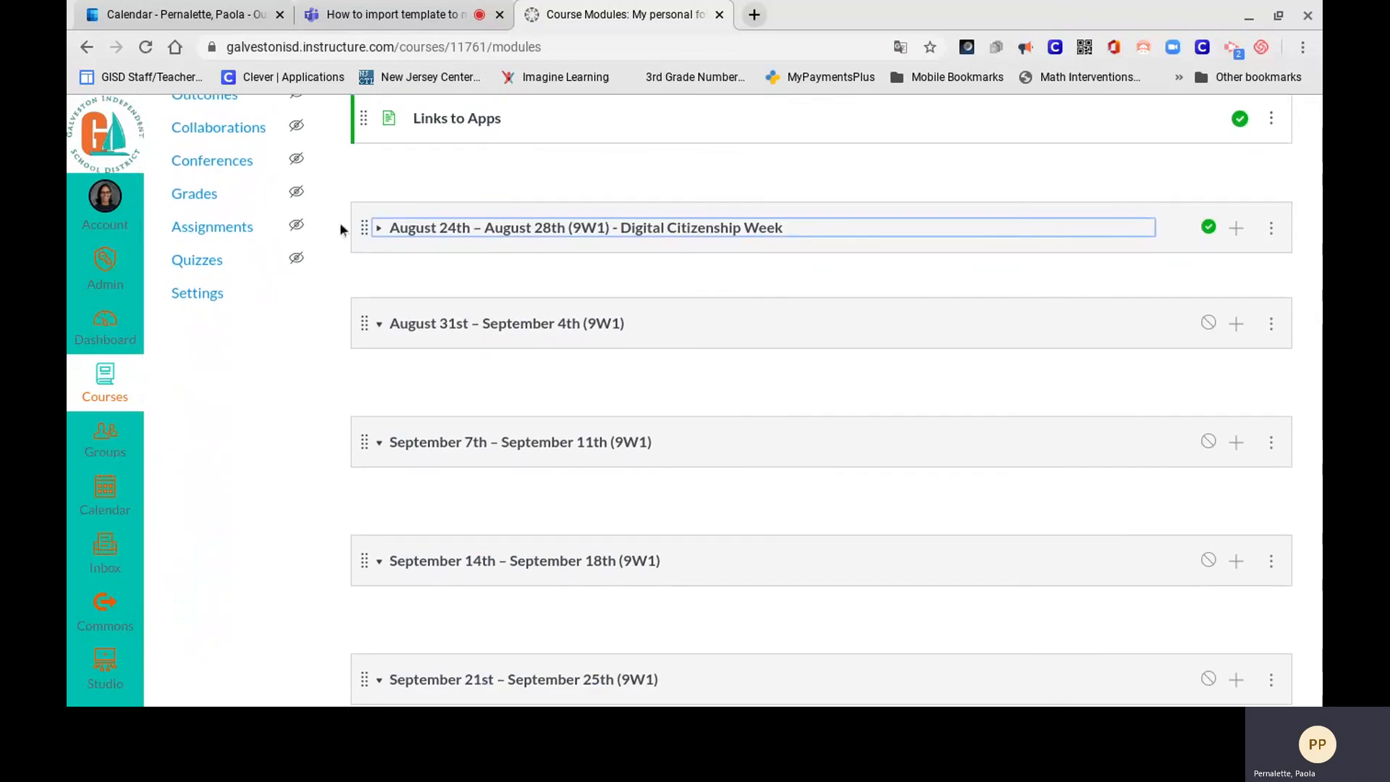
pyautogui.click(380, 327)
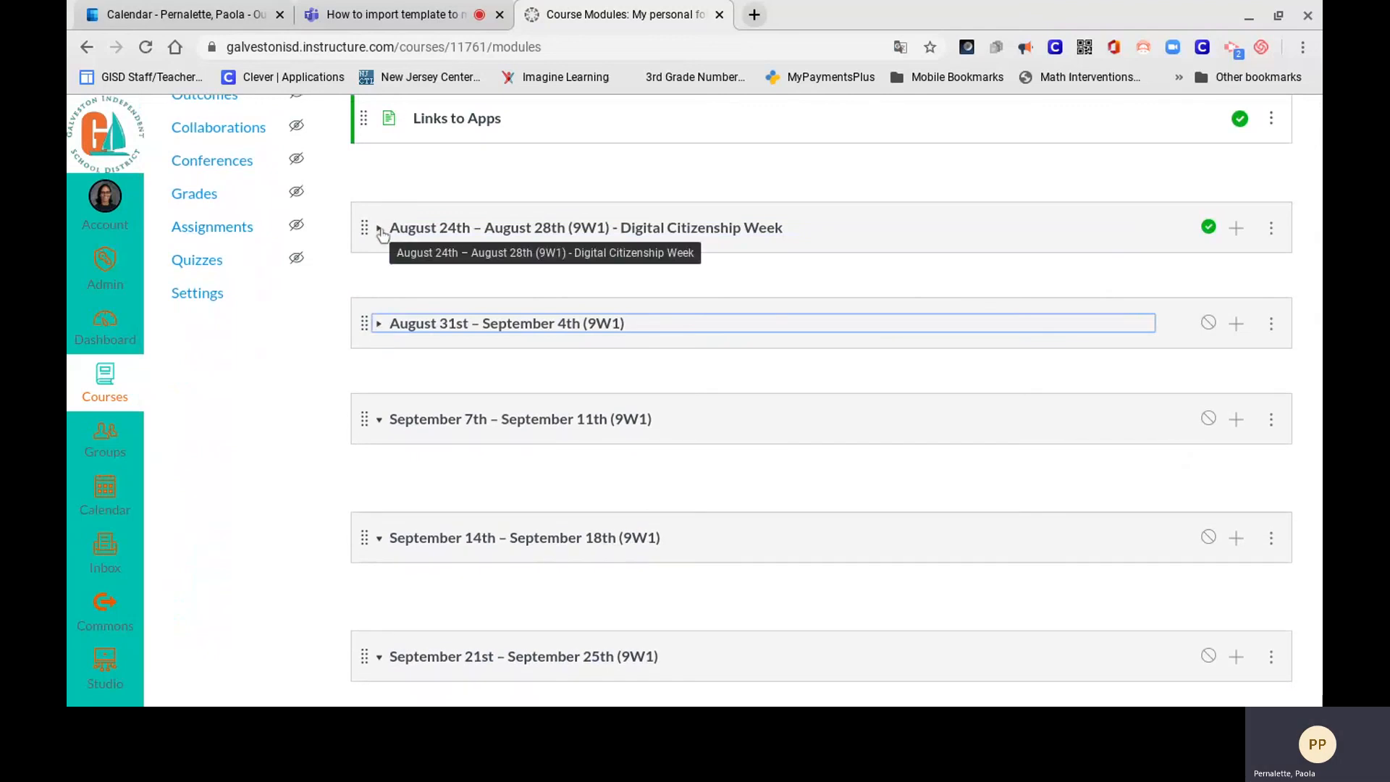
pyautogui.click(380, 228)
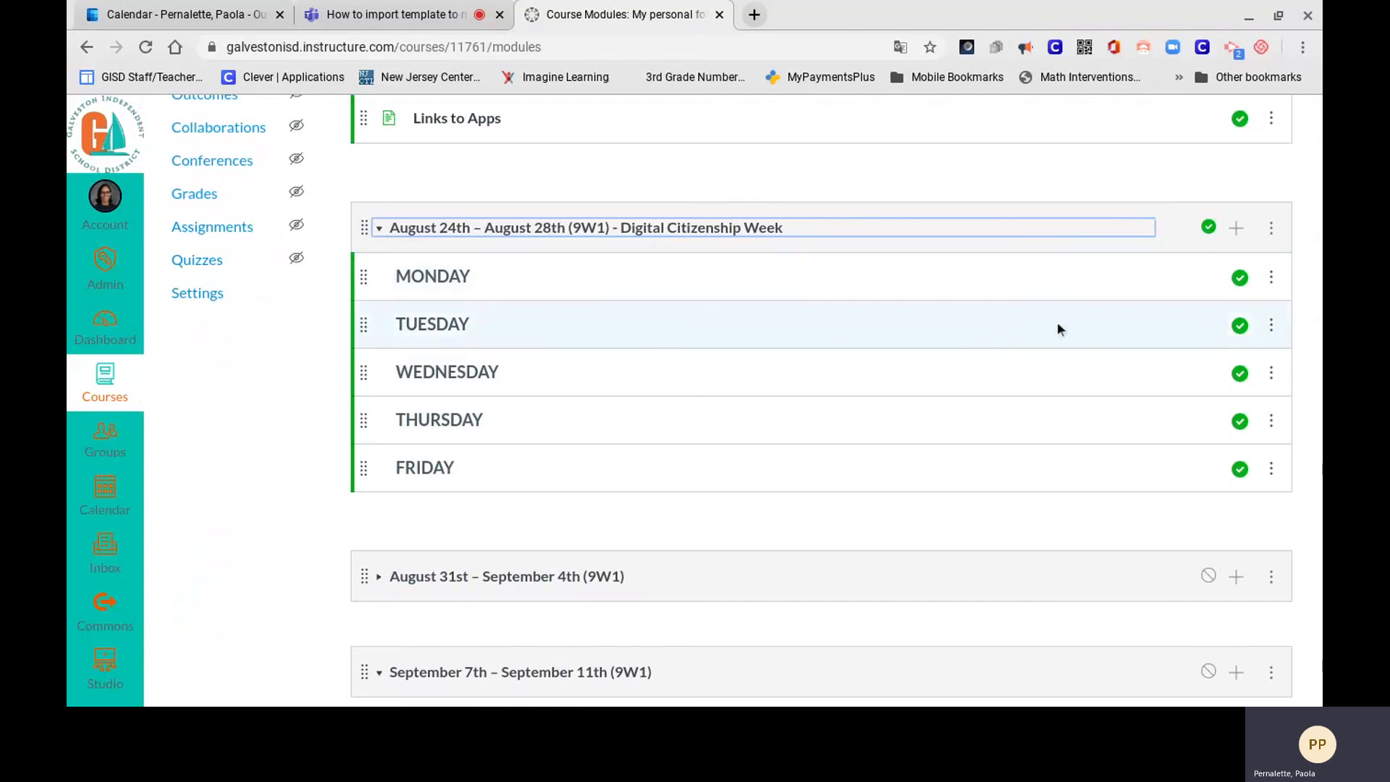
# Add a new page named "Weekly Overview" without indentation to the August 24th – August 28th module.
pyautogui.click(1236, 230)
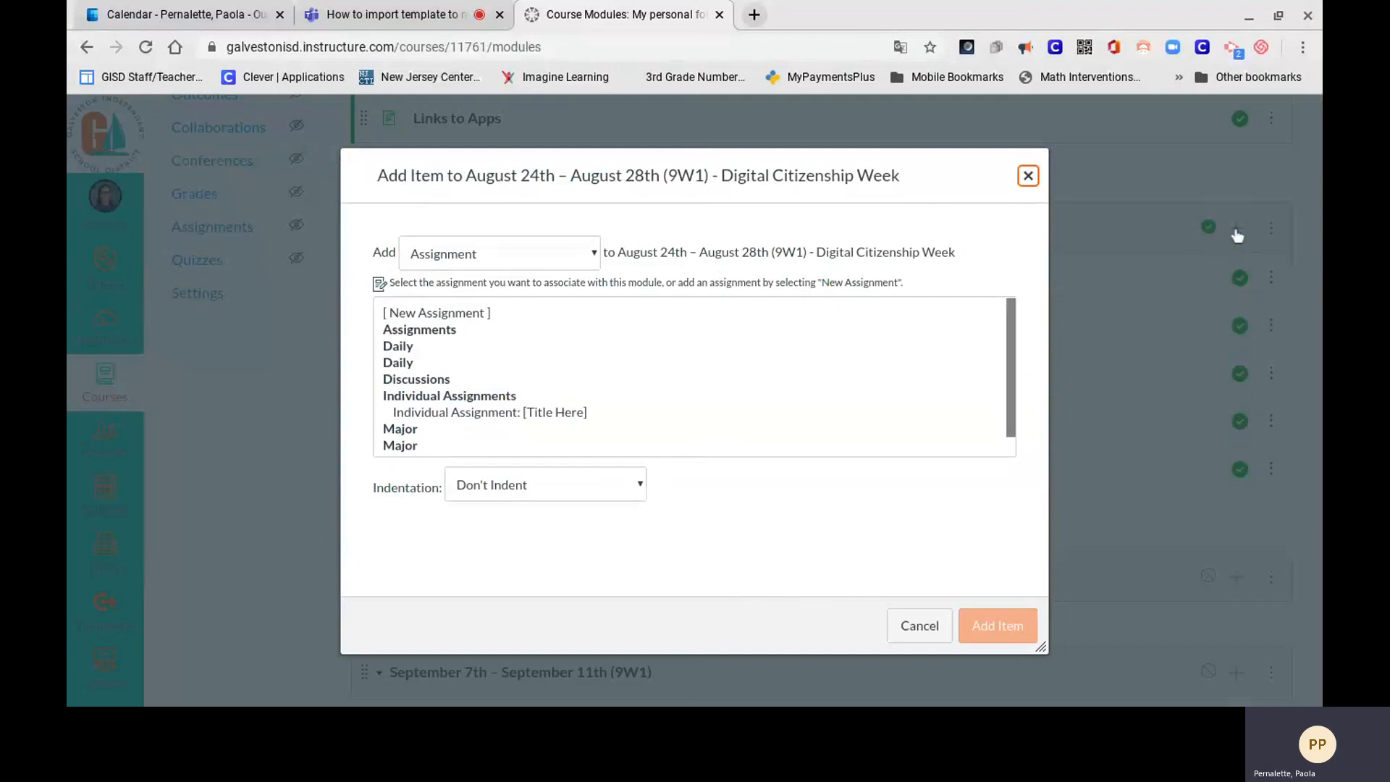
pyautogui.click(593, 254)
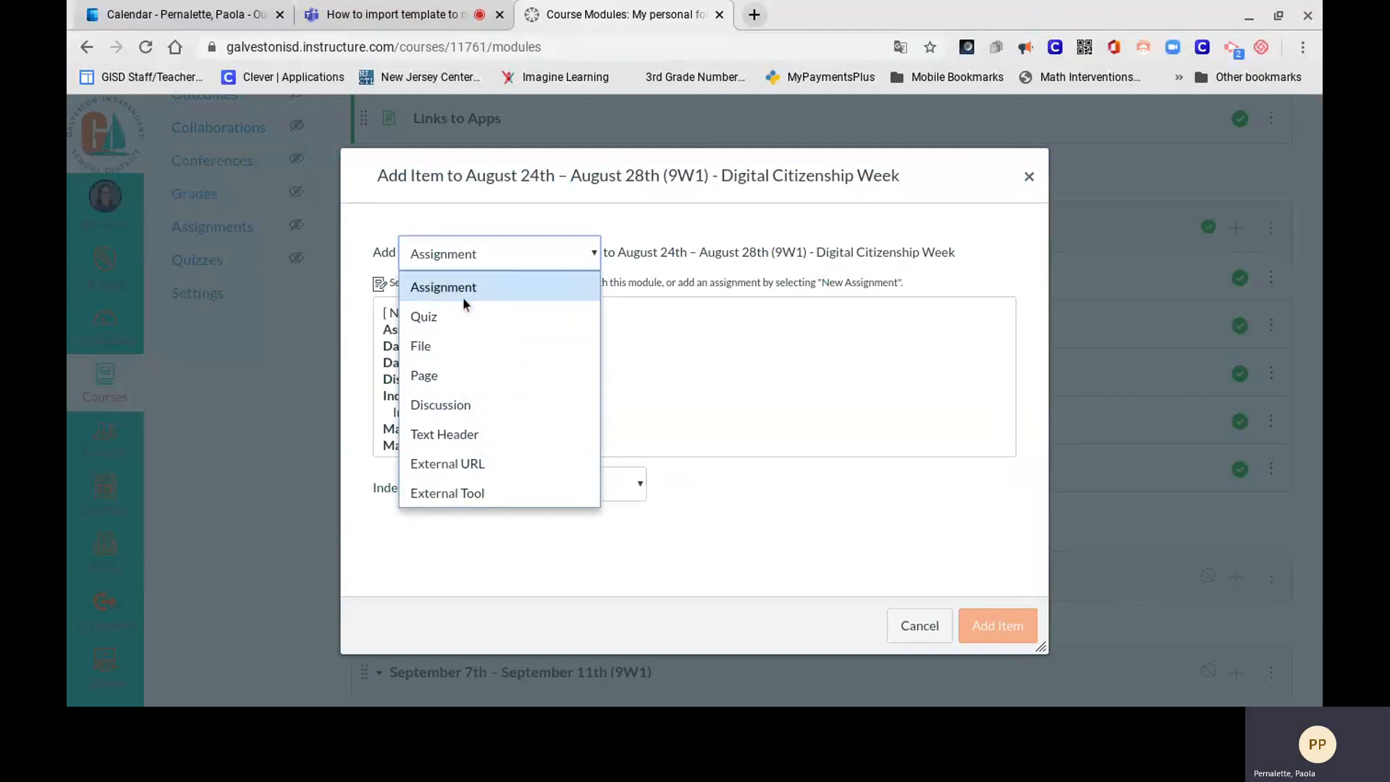
pyautogui.click(446, 384)
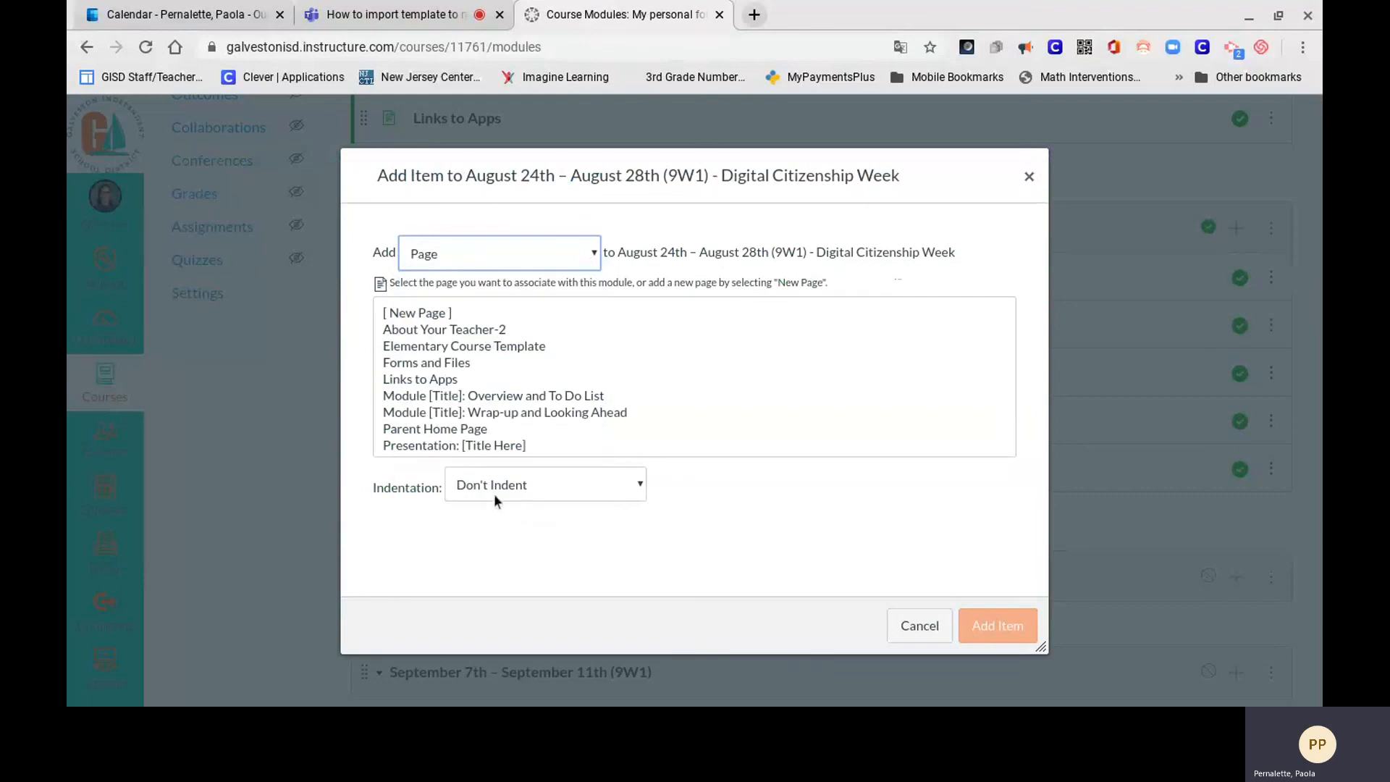
pyautogui.click(420, 314)
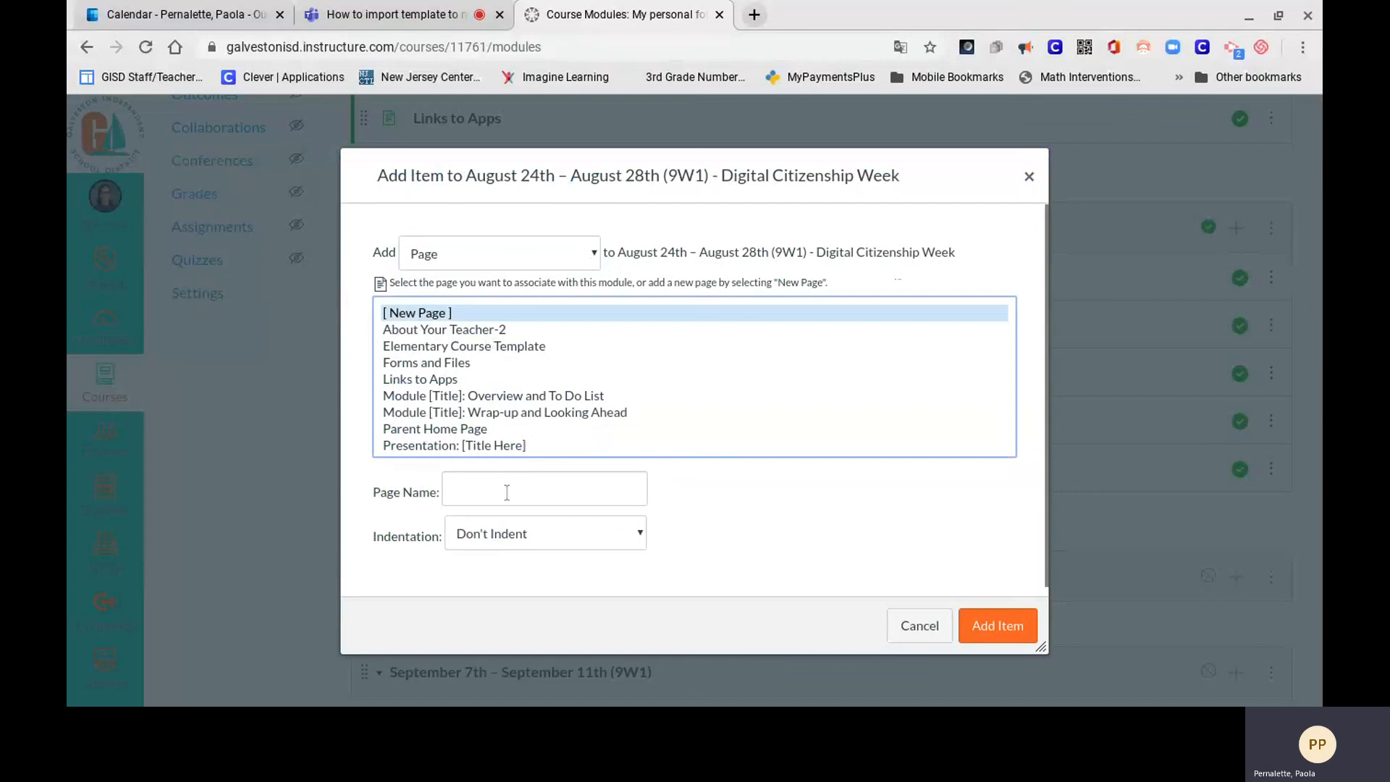
pyautogui.click(506, 492)
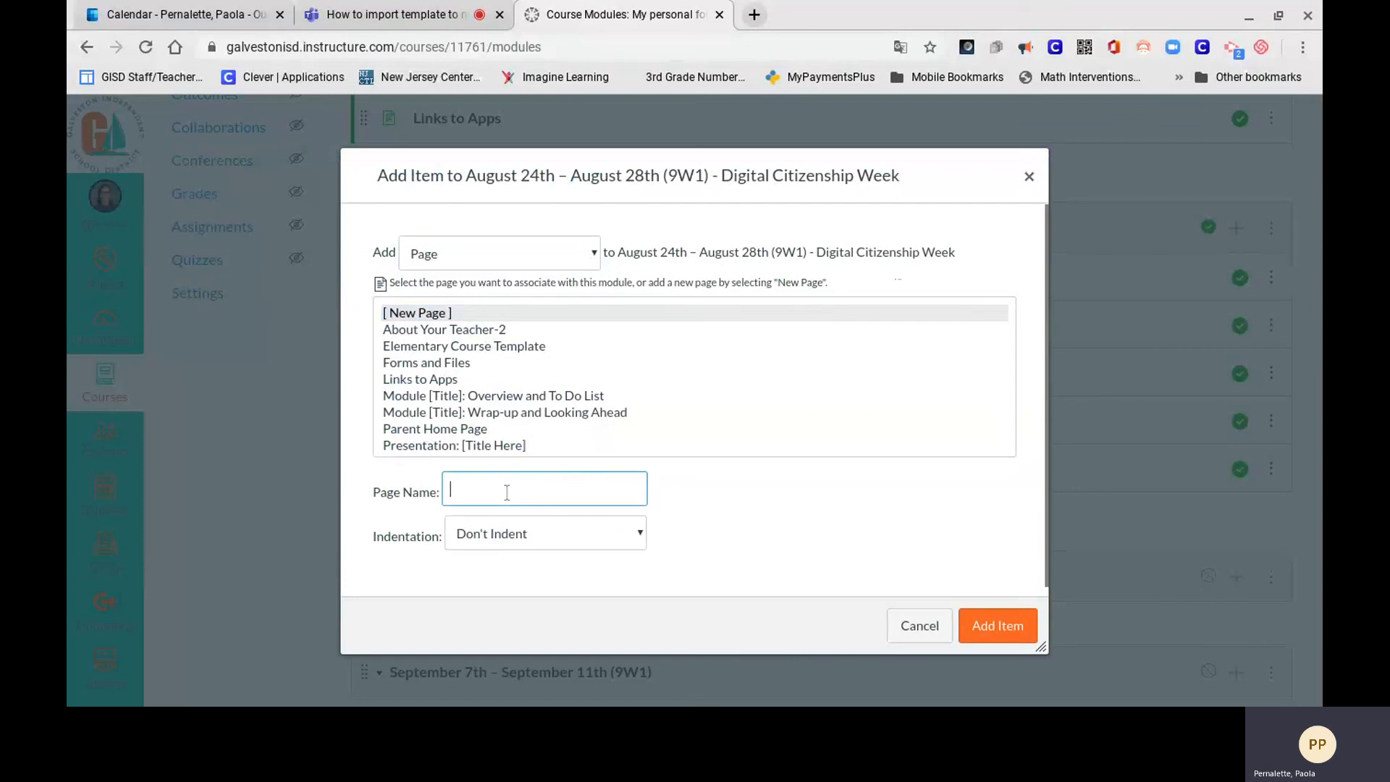
pyautogui.write('Ove')
pyautogui.press('BackSpace')
pyautogui.press('BackSpace')
pyautogui.write('Weekly Overvie')
pyautogui.click(989, 626)
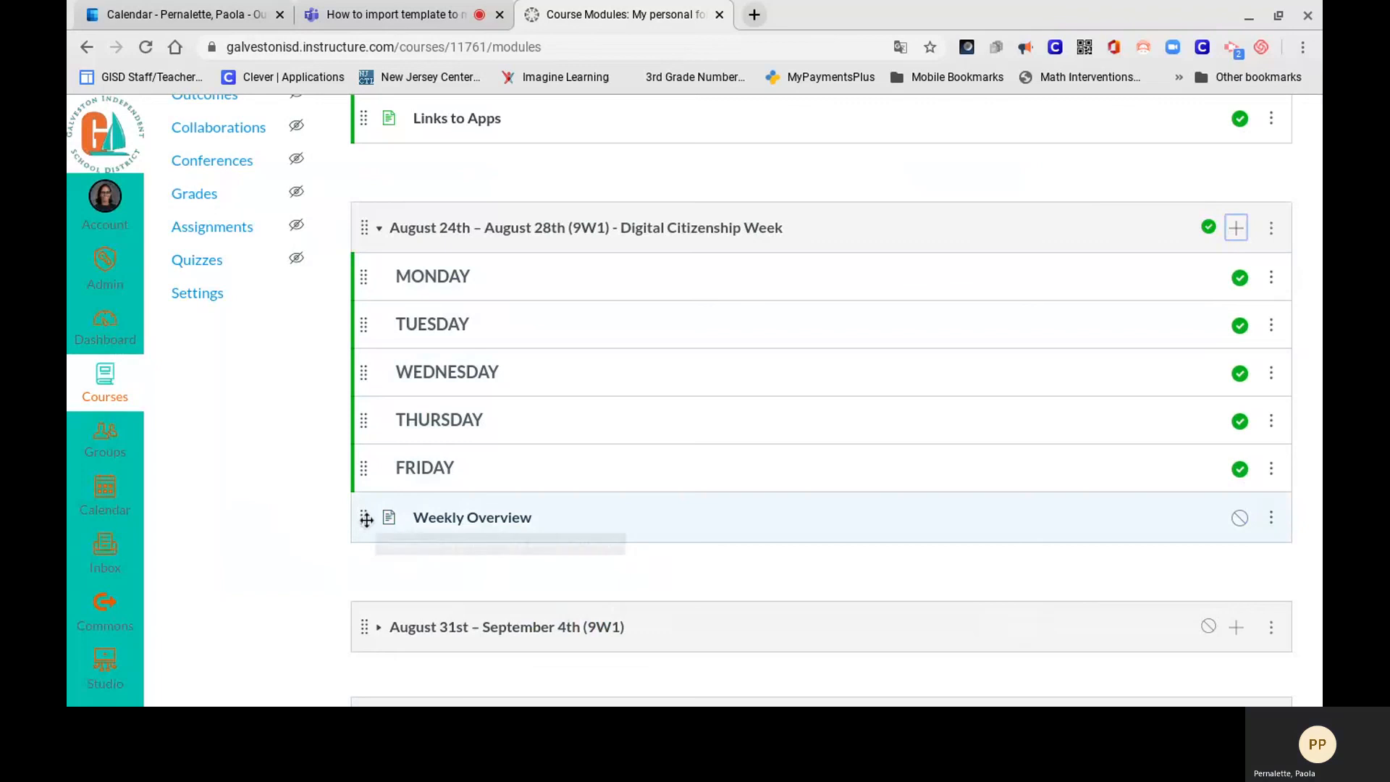
# Move the Weekly Overview page above MONDAY in the August 24th – August 28th module and open the page's item options.
pyautogui.moveTo(366, 519); pyautogui.dragTo(381, 269)
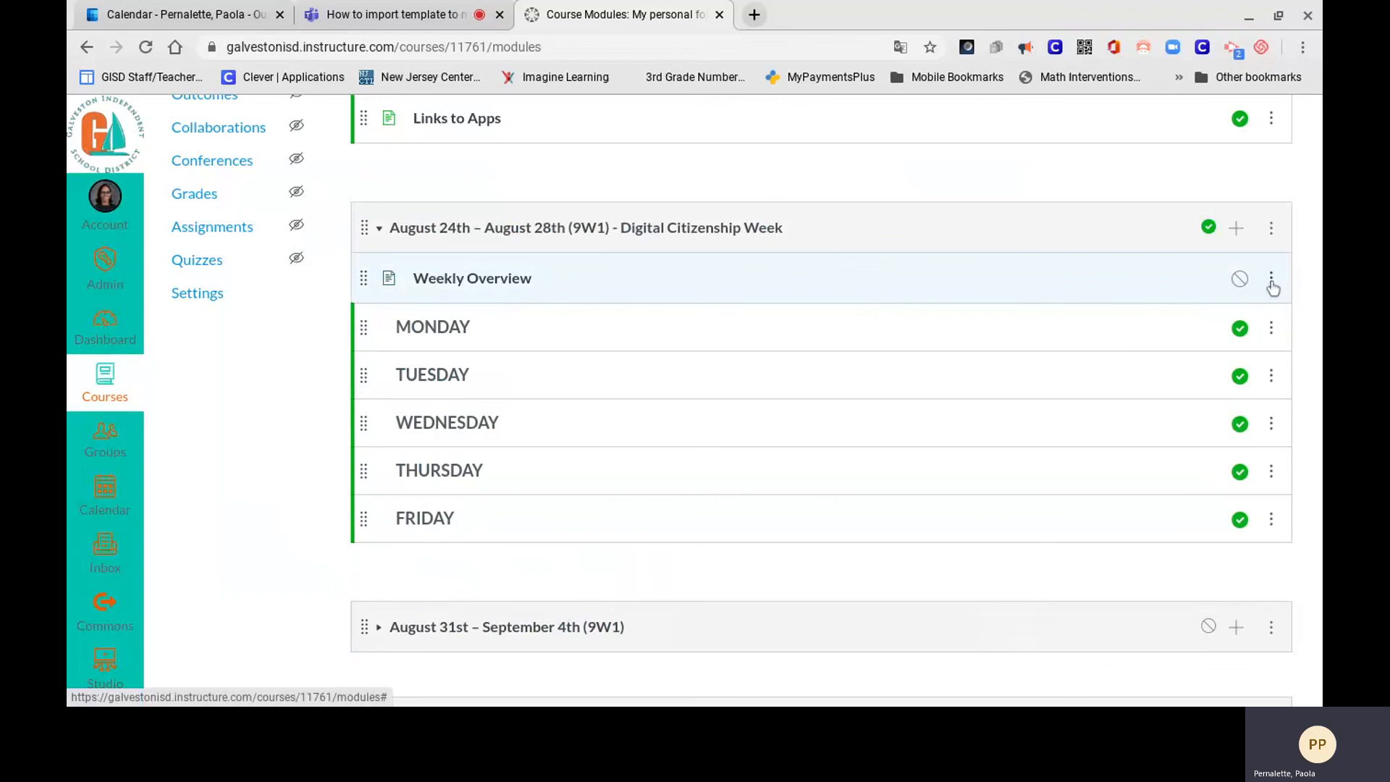
pyautogui.click(1271, 280)
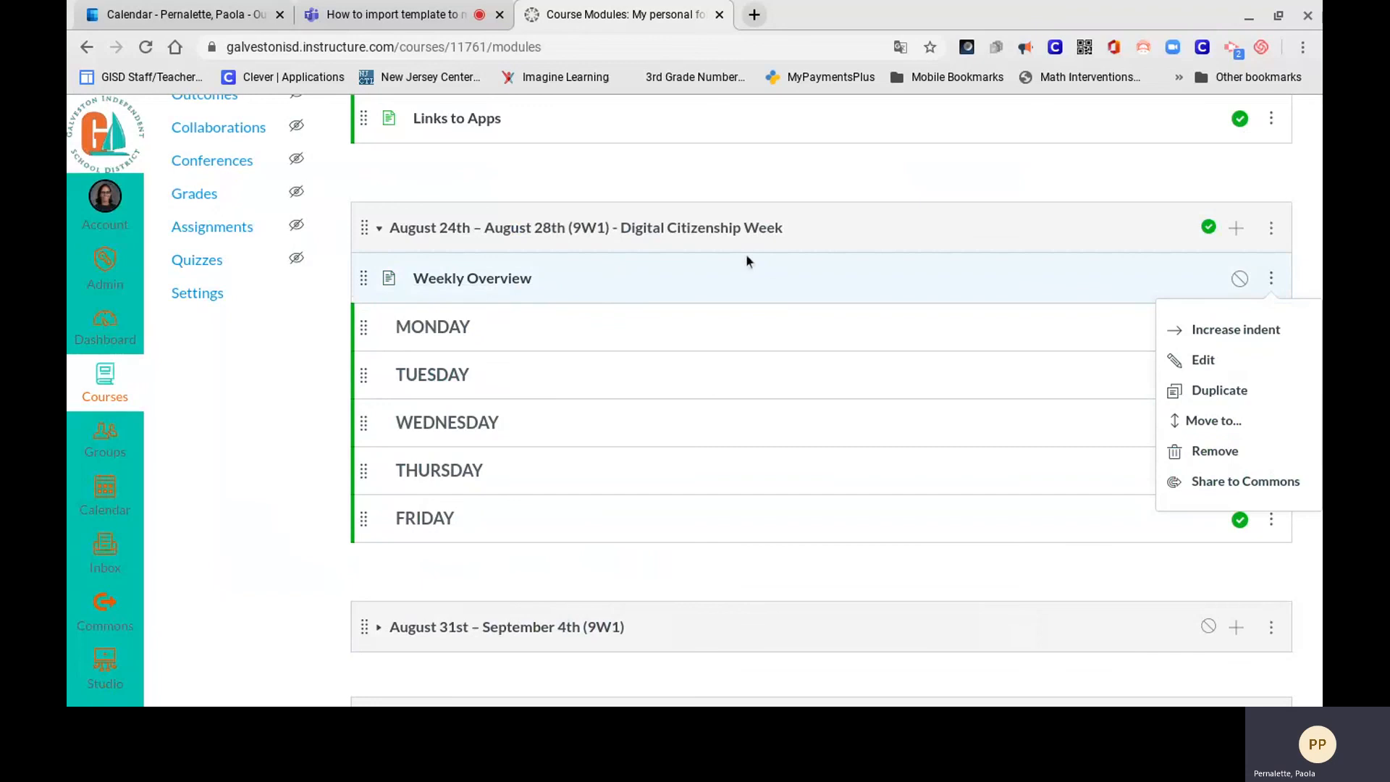
# Publish the Weekly Overview page in the August 24th – August 28th module.
pyautogui.click(714, 274)
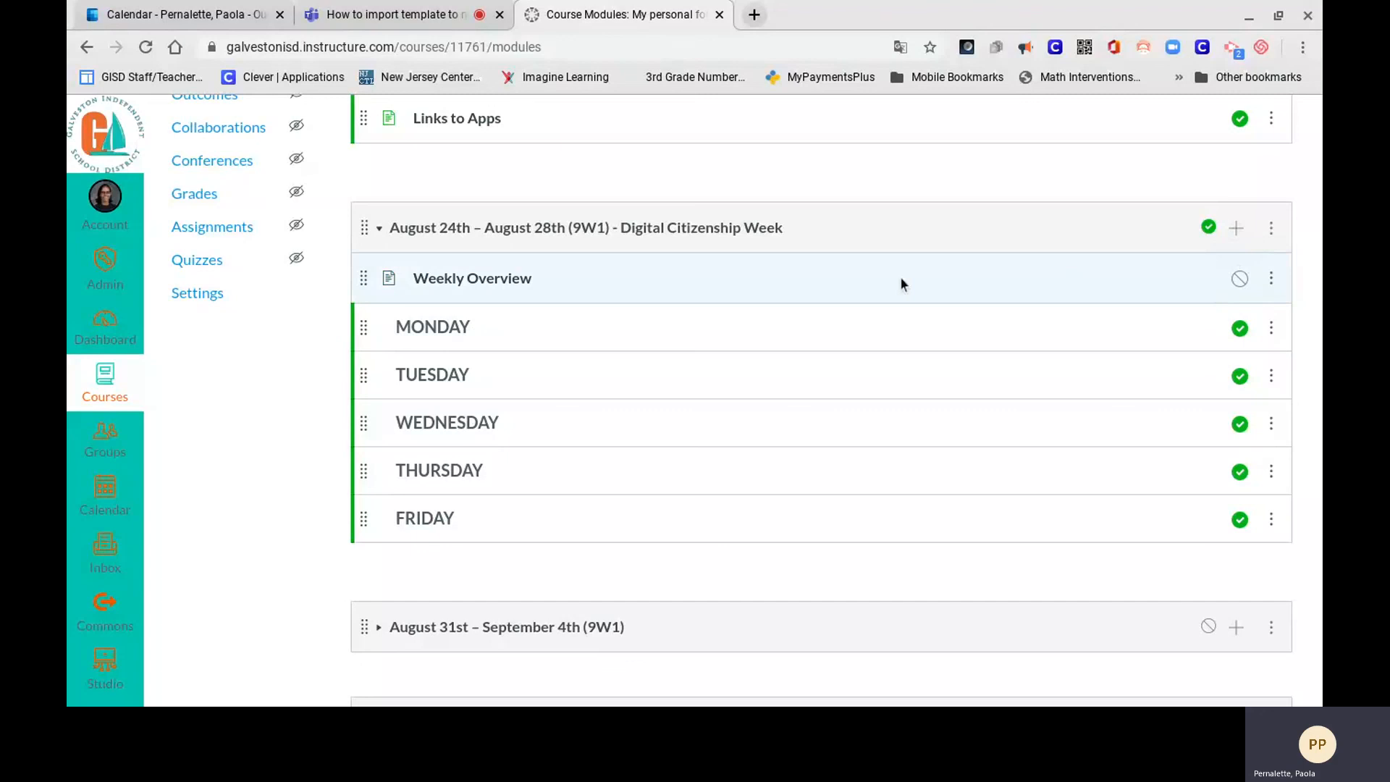
pyautogui.click(1238, 282)
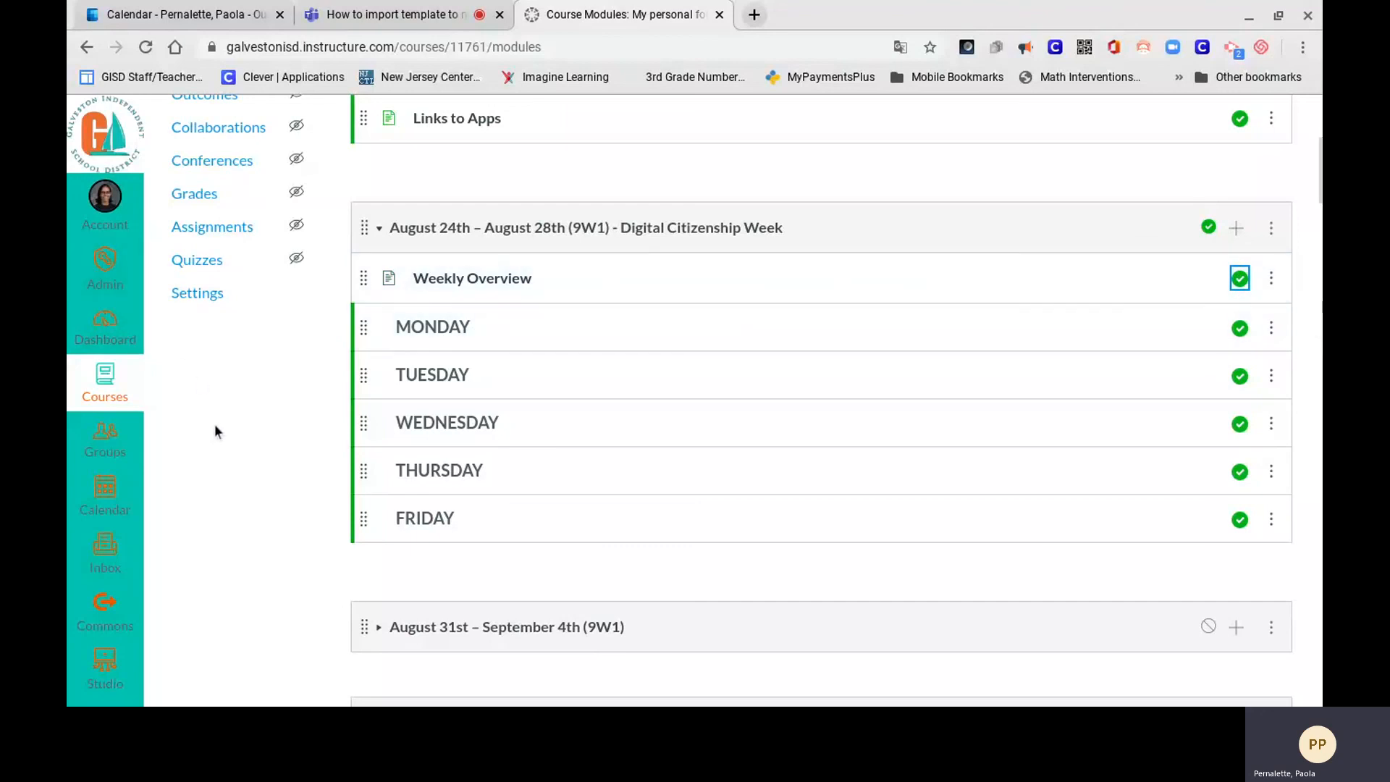
# Enter Student View for the course from its course settings.
pyautogui.scroll(2, 214, 427)
pyautogui.scroll(3, 214, 423)
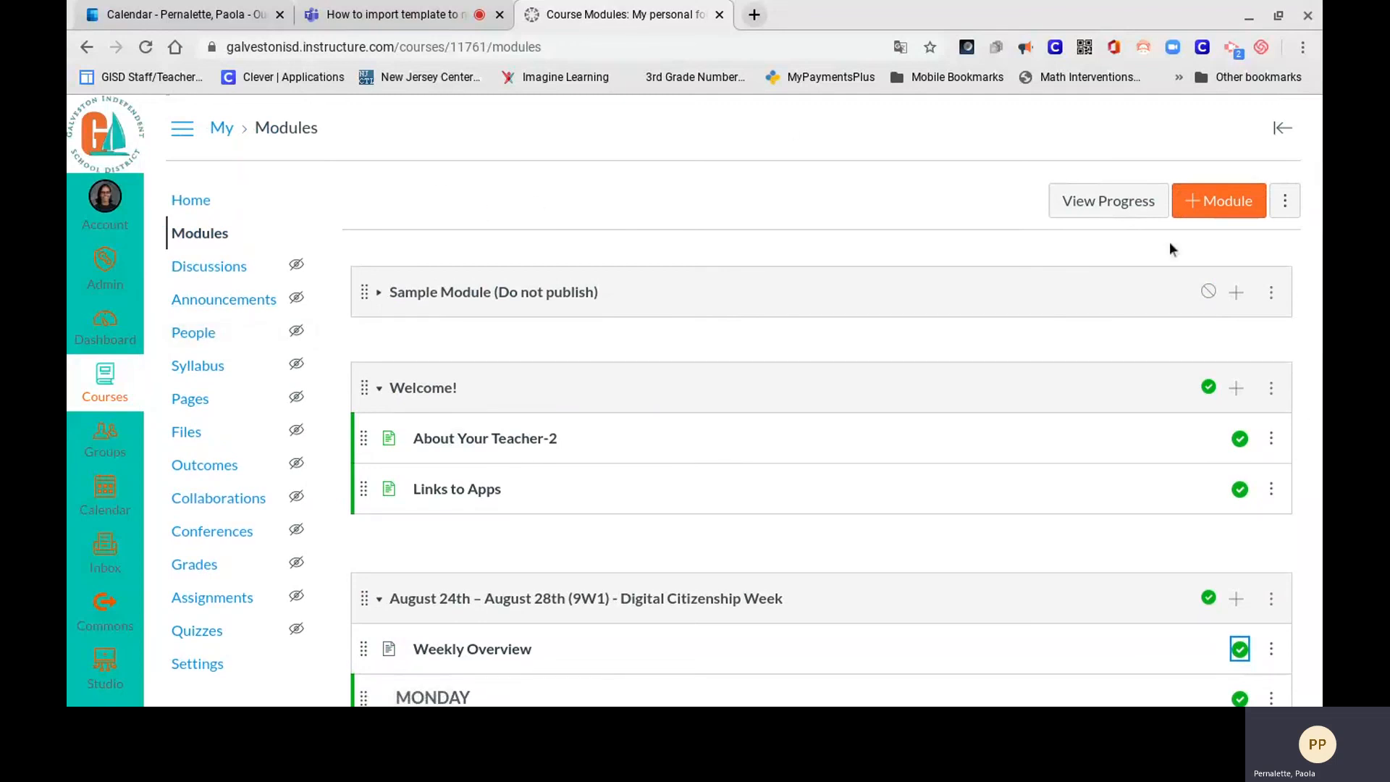
pyautogui.click(194, 669)
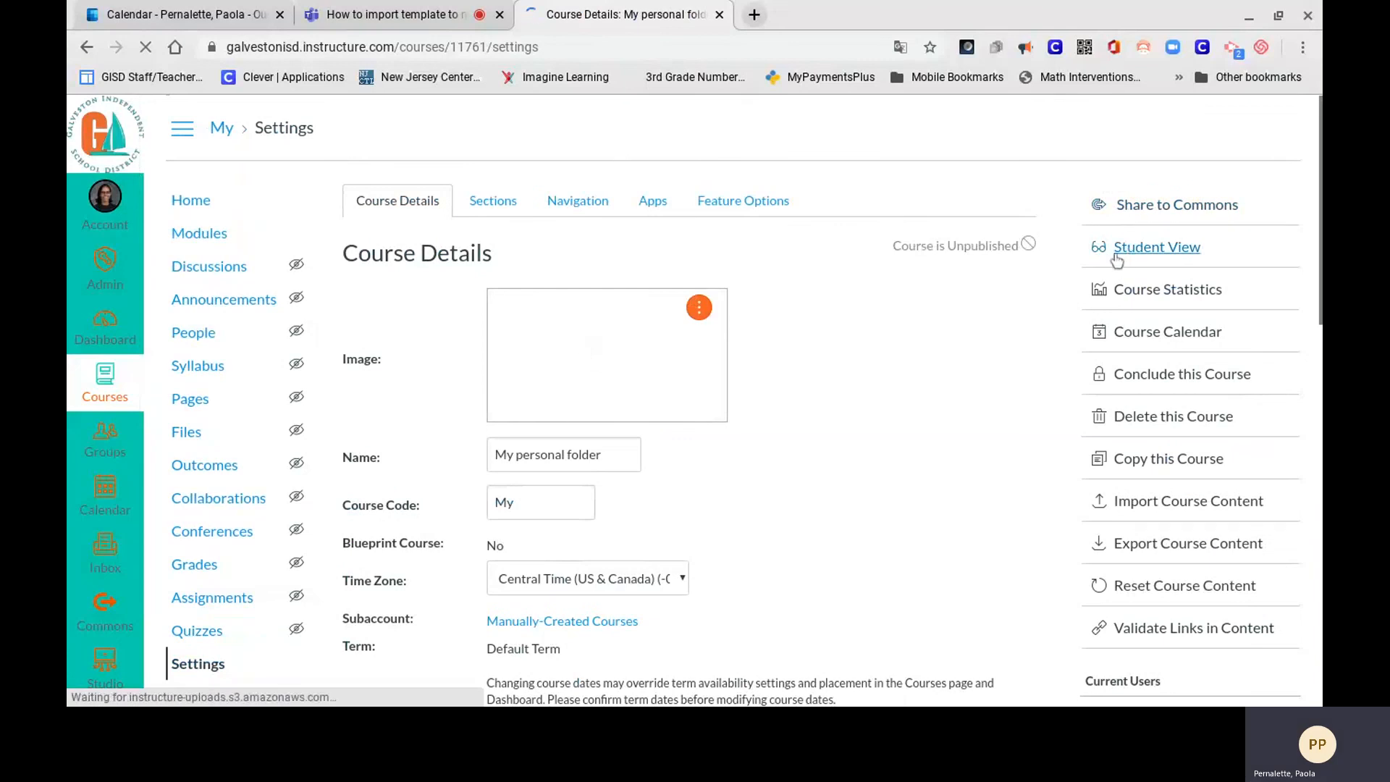
pyautogui.click(1135, 259)
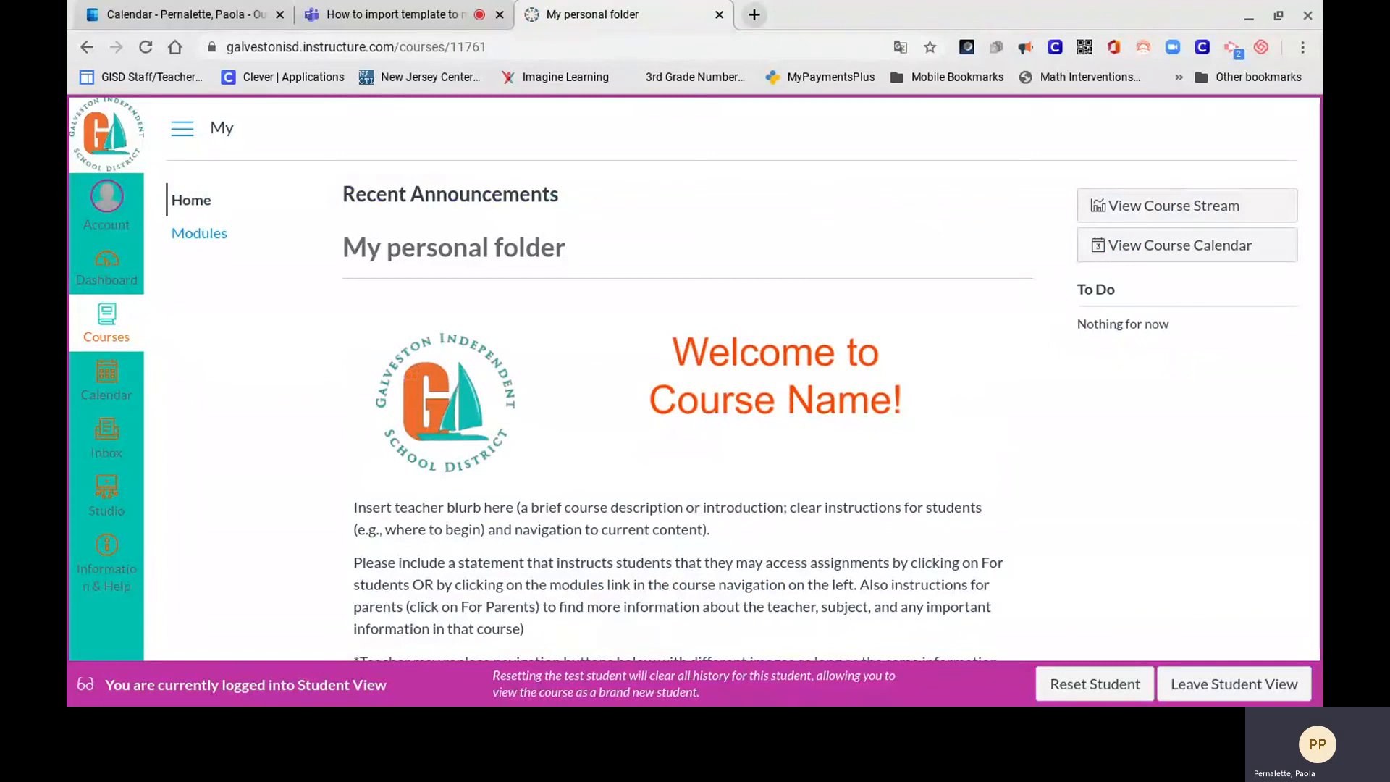
# Look over the course home page as a student and follow its For Students link.
pyautogui.scroll(-4, 815, 179)
pyautogui.scroll(3, 815, 179)
pyautogui.scroll(1, 693, 376)
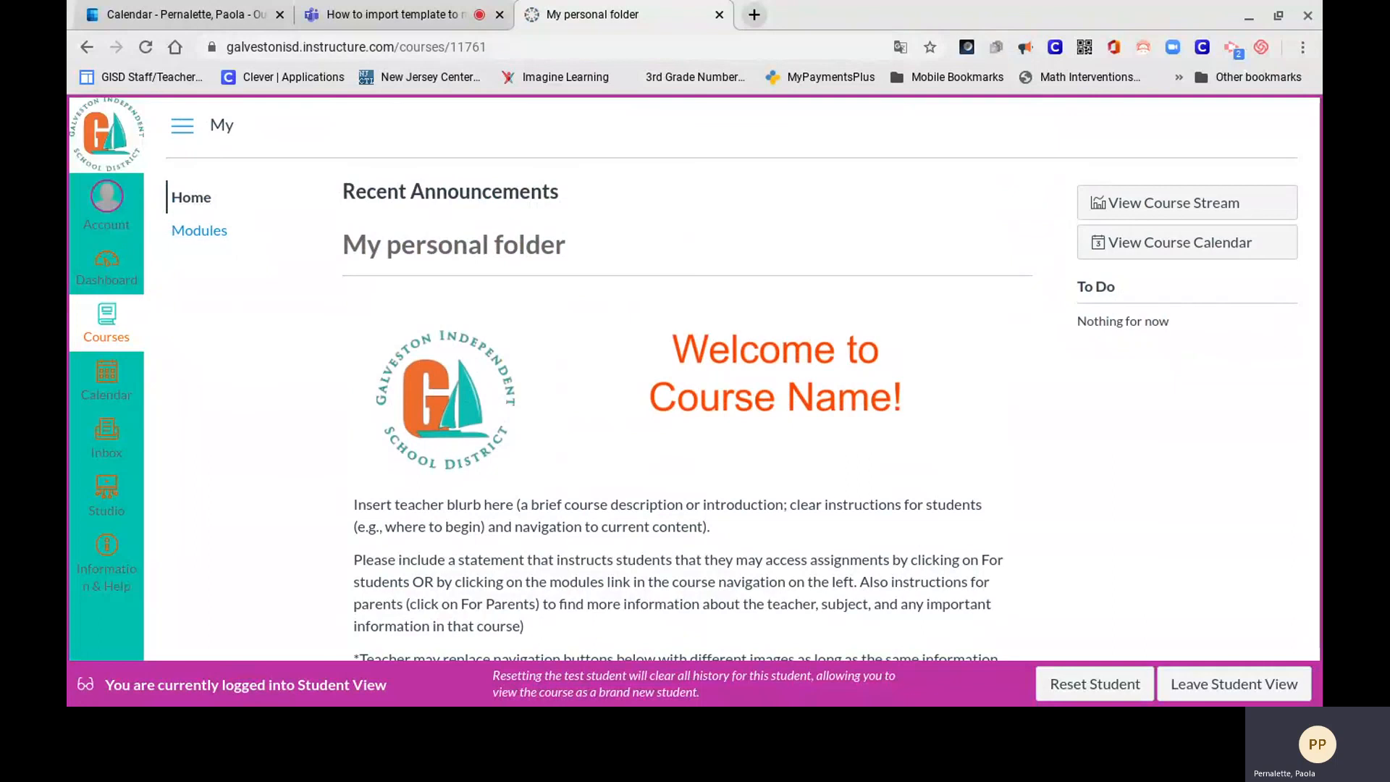
pyautogui.scroll(-3, 230, 311)
pyautogui.scroll(3, 230, 311)
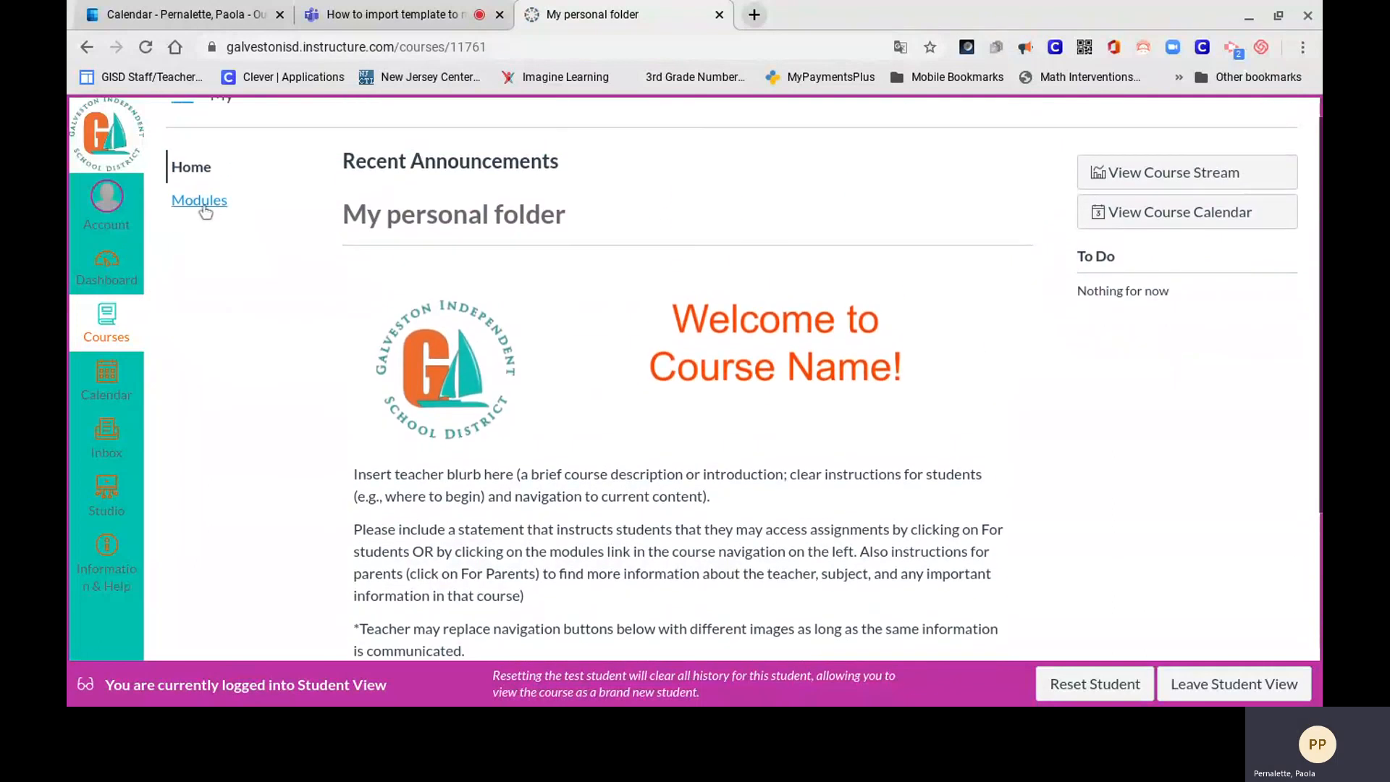
pyautogui.scroll(-3, 202, 205)
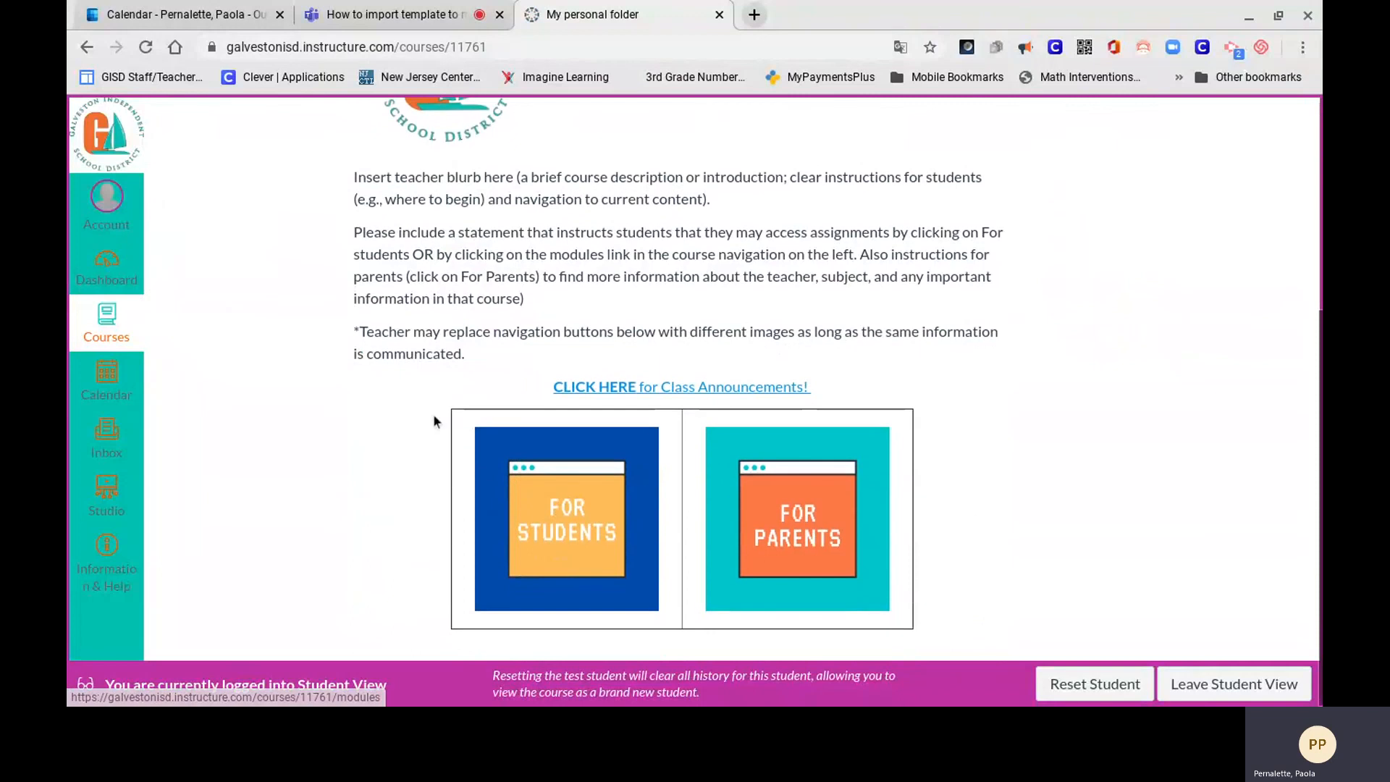
pyautogui.click(558, 511)
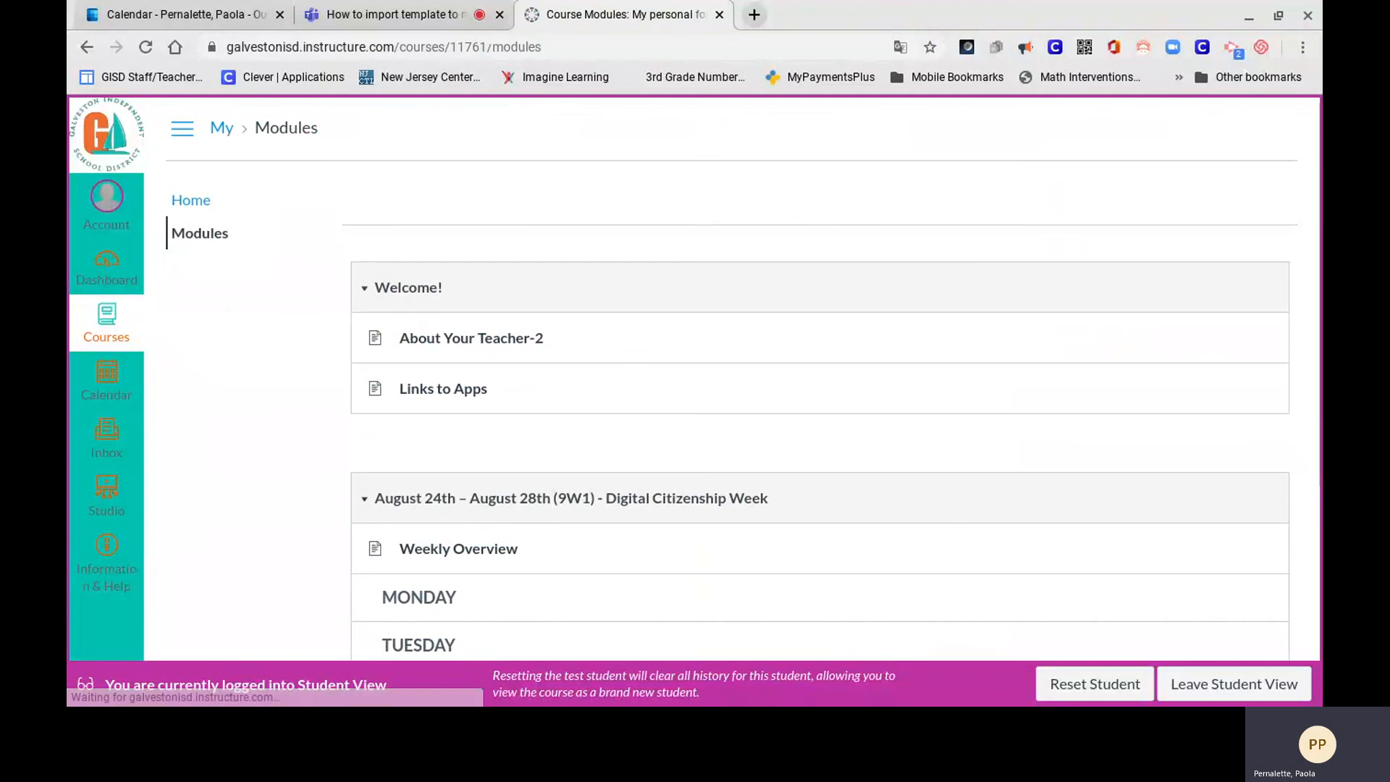
# Examine which items the Welcome! and August 24th – August 28th modules show to a student.
pyautogui.scroll(-4, 746, 358)
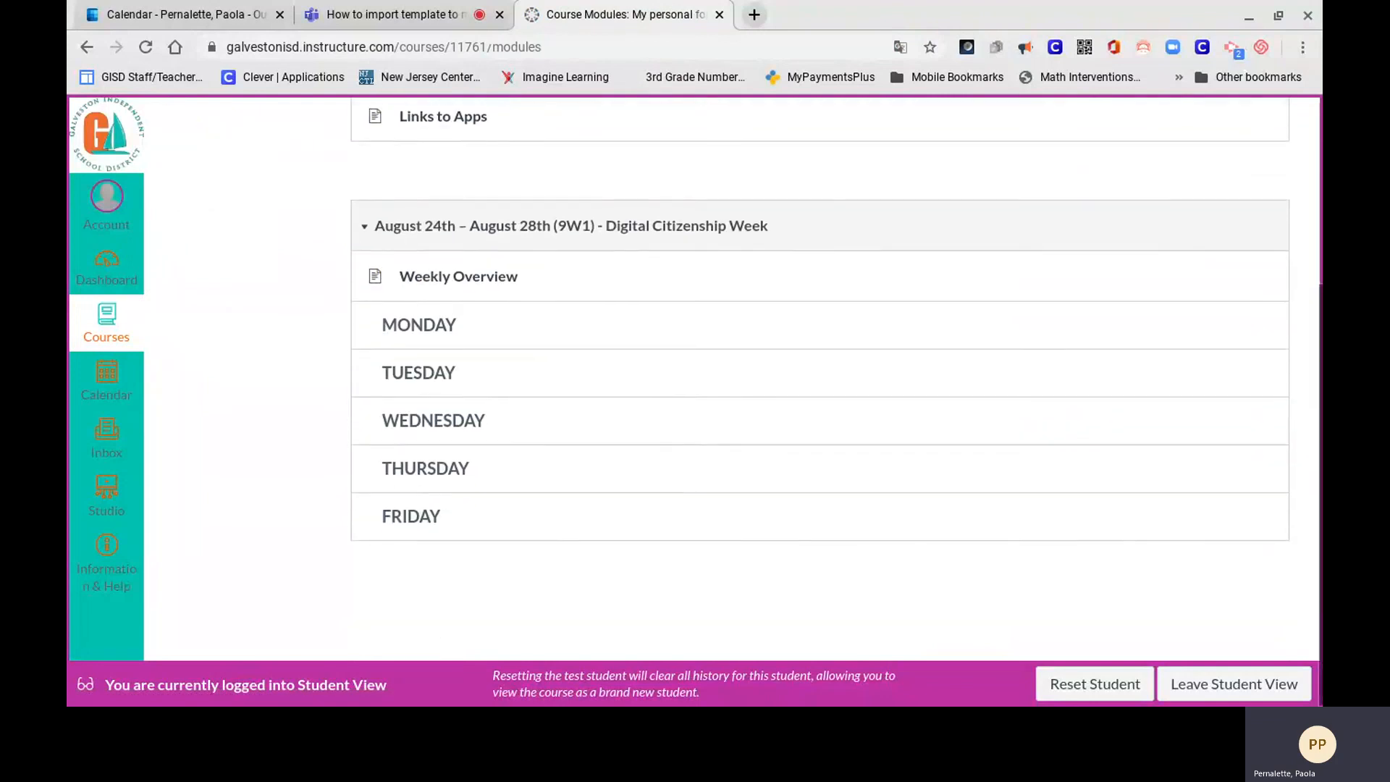
pyautogui.scroll(4, 747, 376)
pyautogui.scroll(-3, 747, 377)
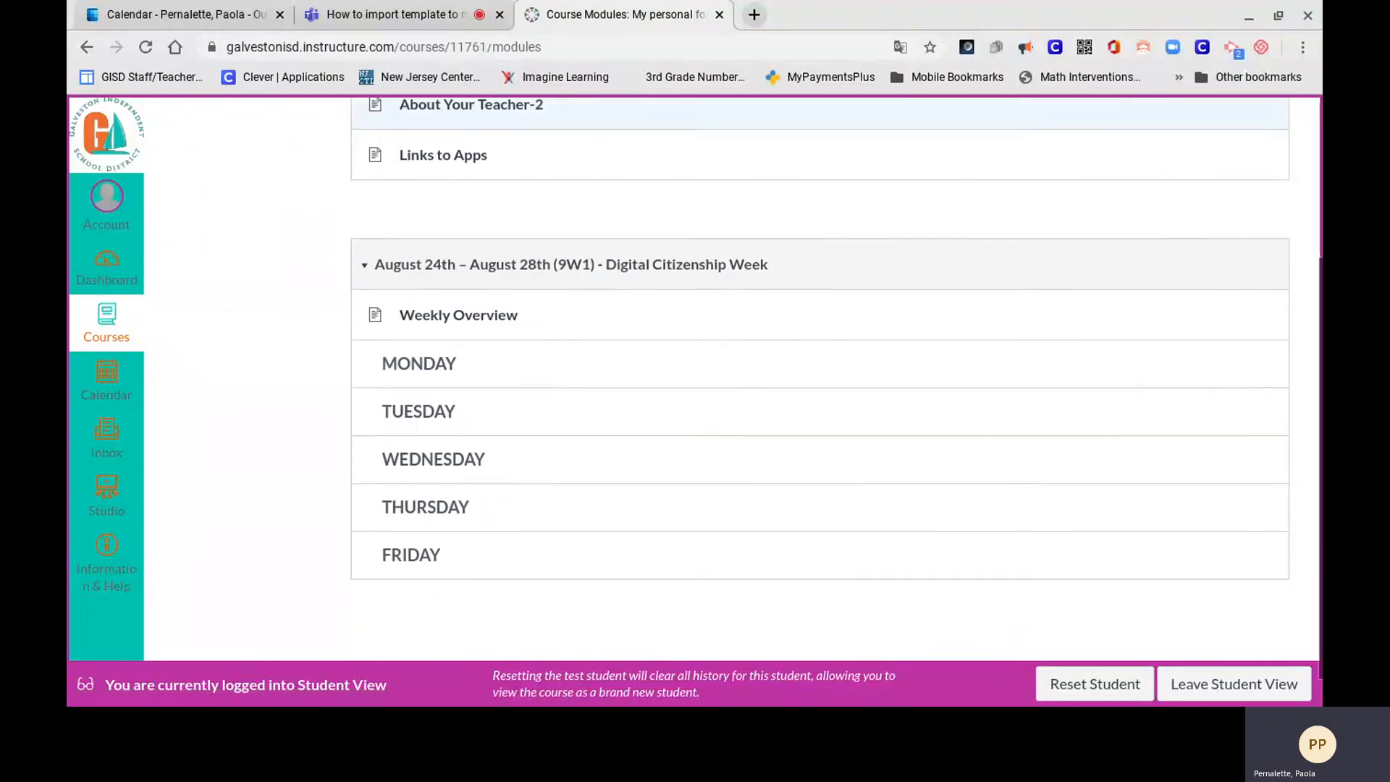
pyautogui.scroll(2, 747, 376)
pyautogui.scroll(1, 747, 377)
pyautogui.scroll(-3, 746, 376)
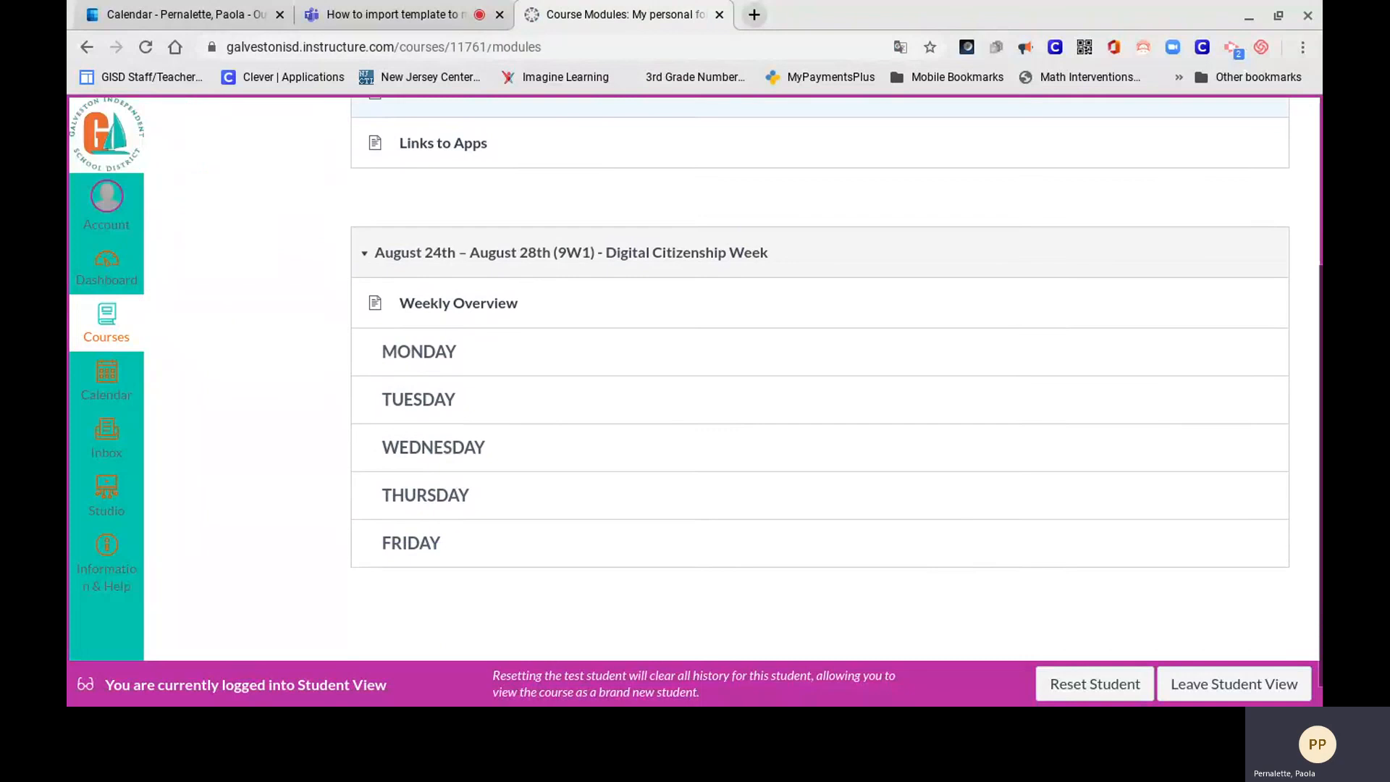
pyautogui.scroll(-1, 747, 376)
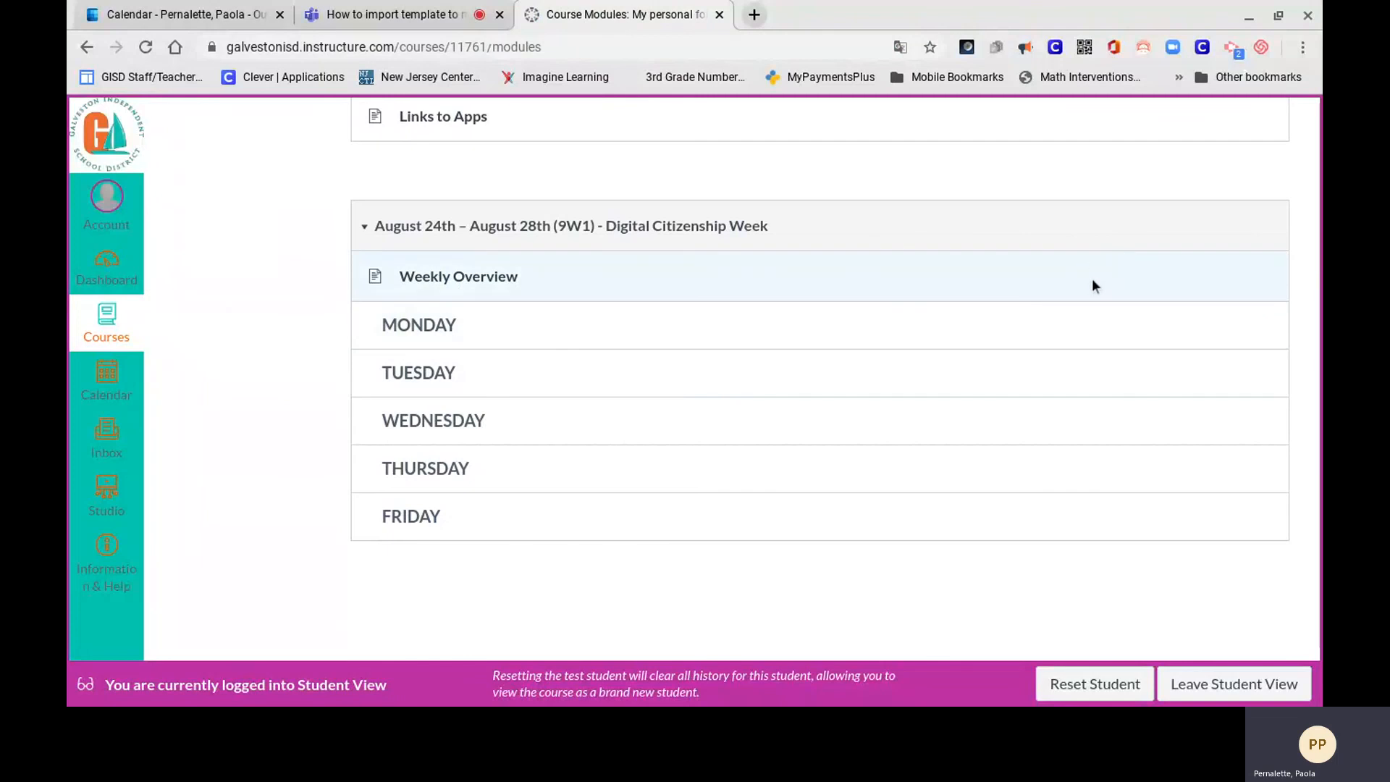
pyautogui.scroll(3, 419, 293)
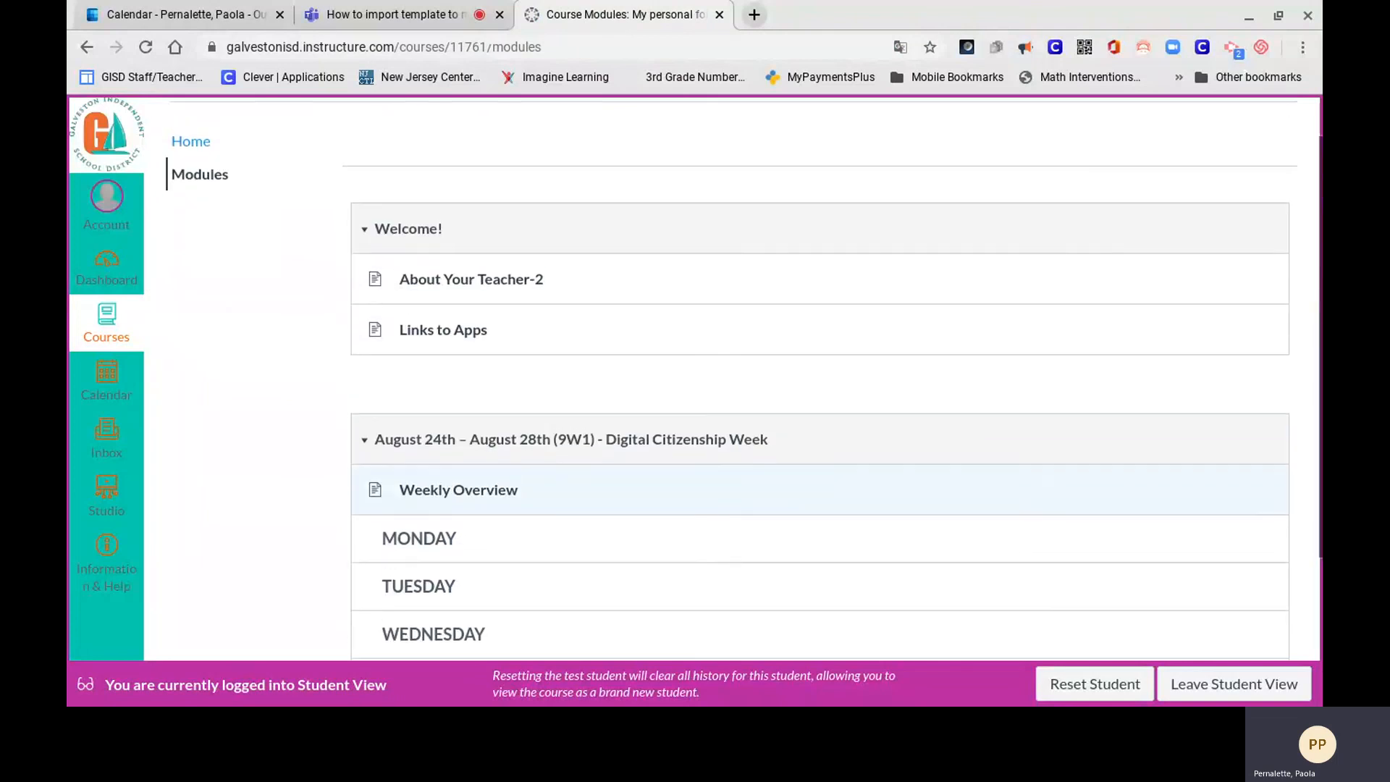
pyautogui.scroll(1, 241, 187)
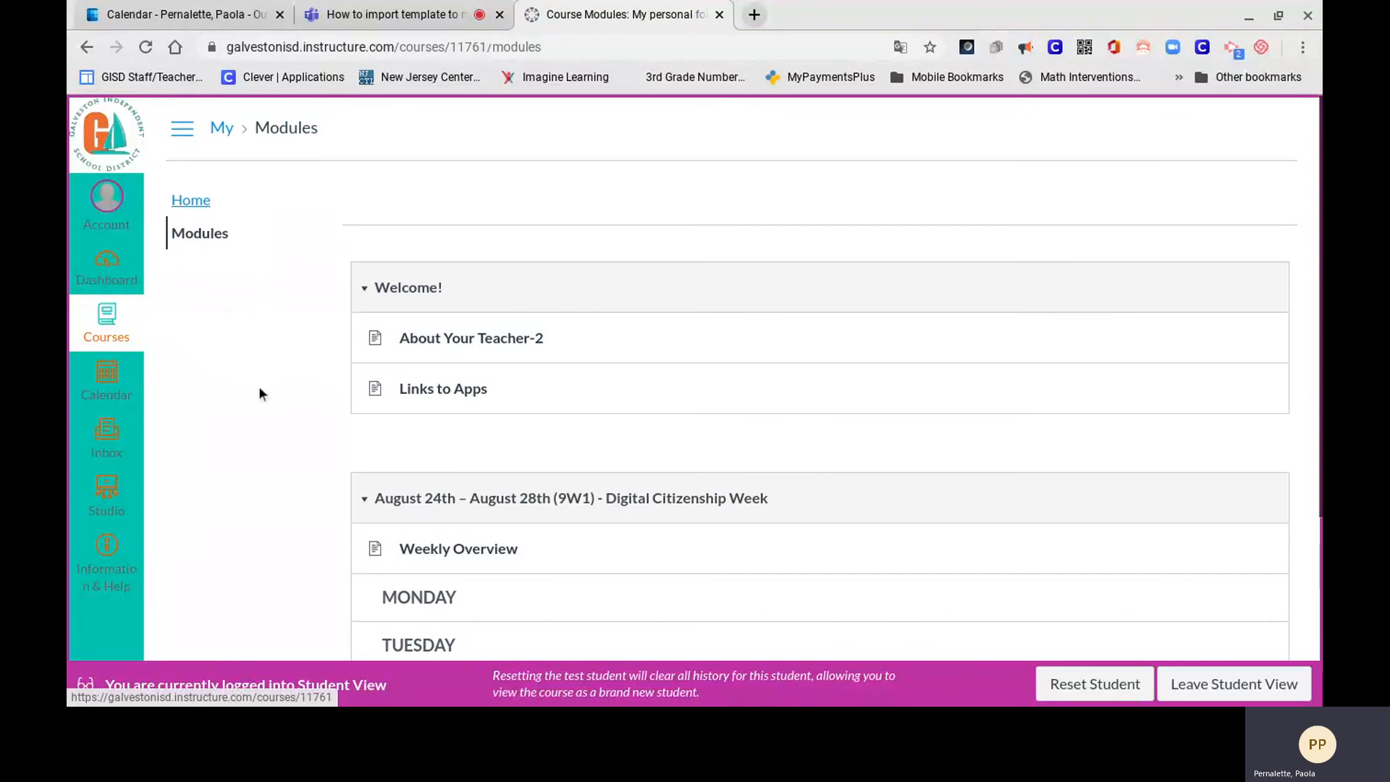
# Return to the course home page, review its instructions and follow the For Parents link.
pyautogui.click(191, 201)
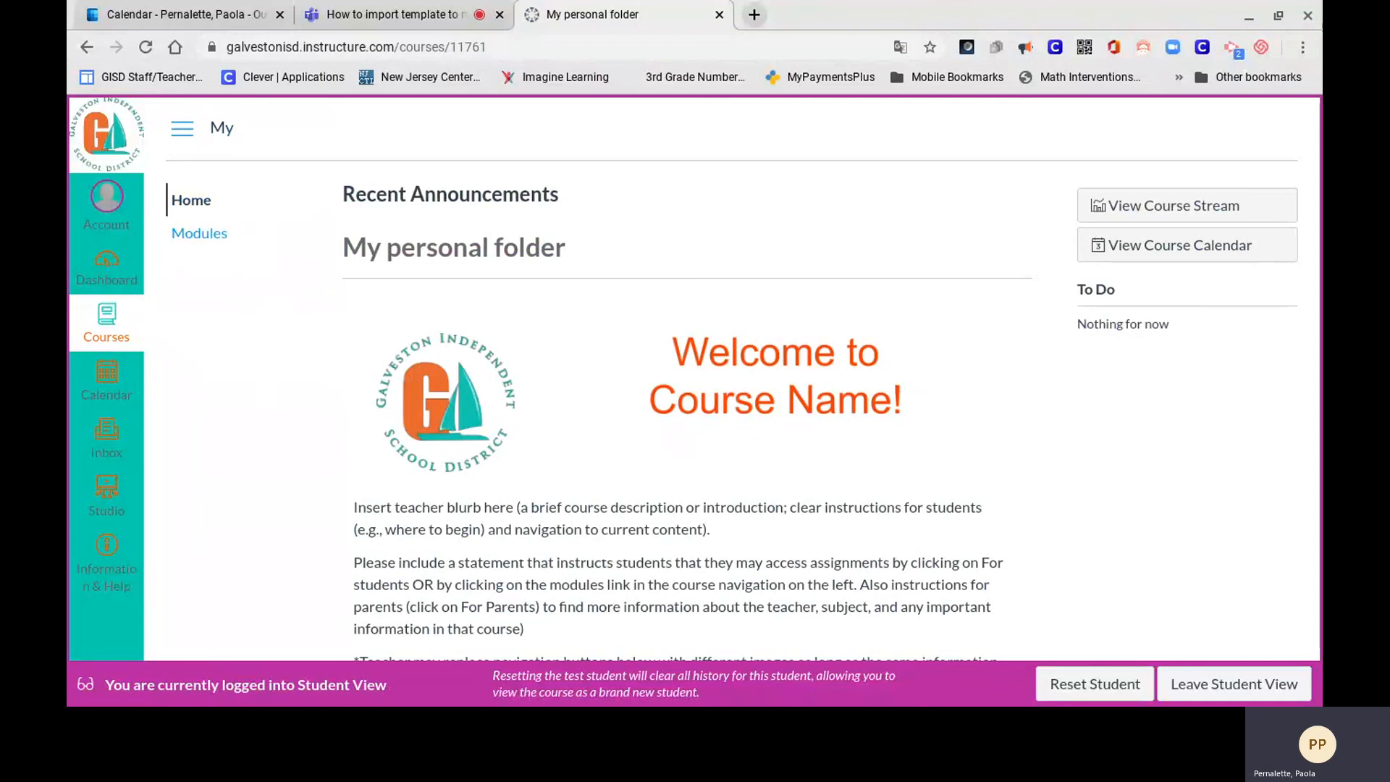
pyautogui.scroll(-3, 695, 380)
pyautogui.scroll(1, 695, 380)
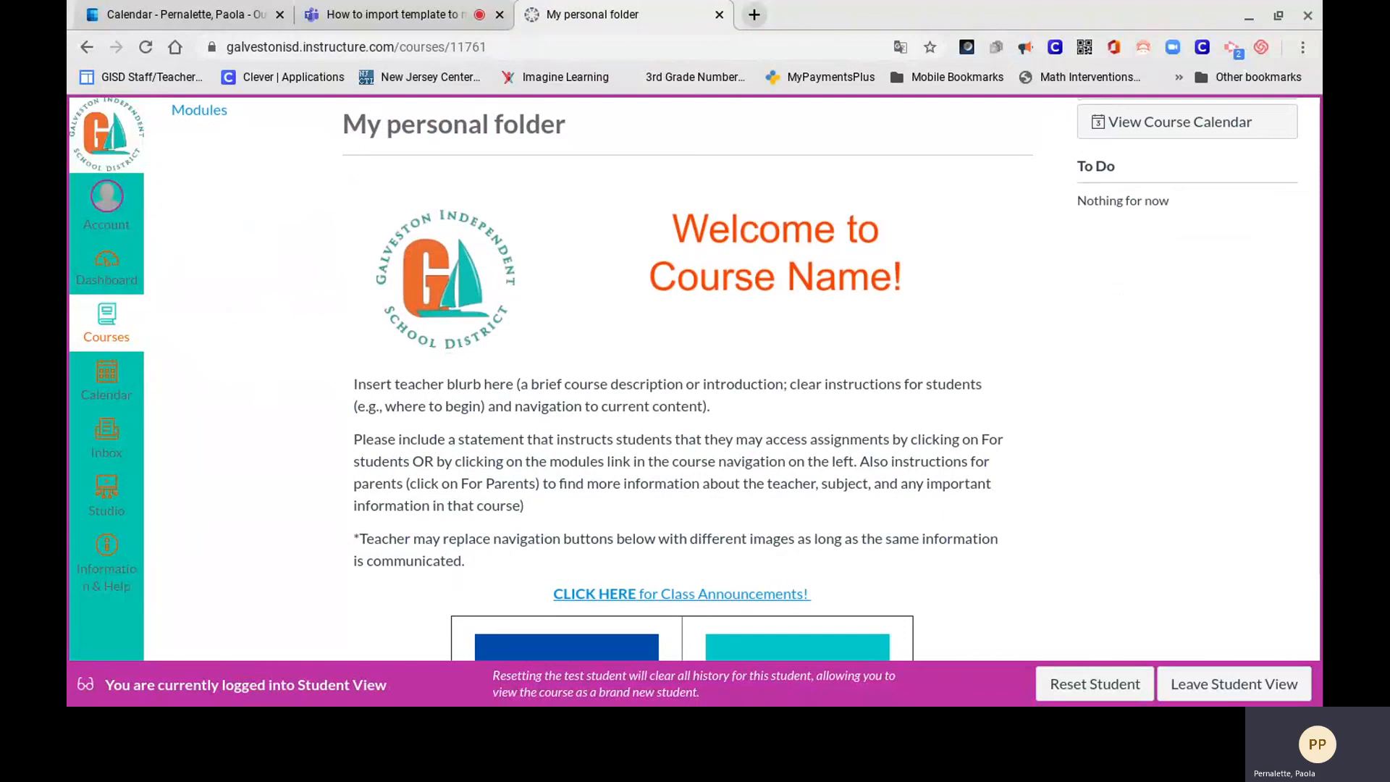
pyautogui.scroll(-3, 695, 380)
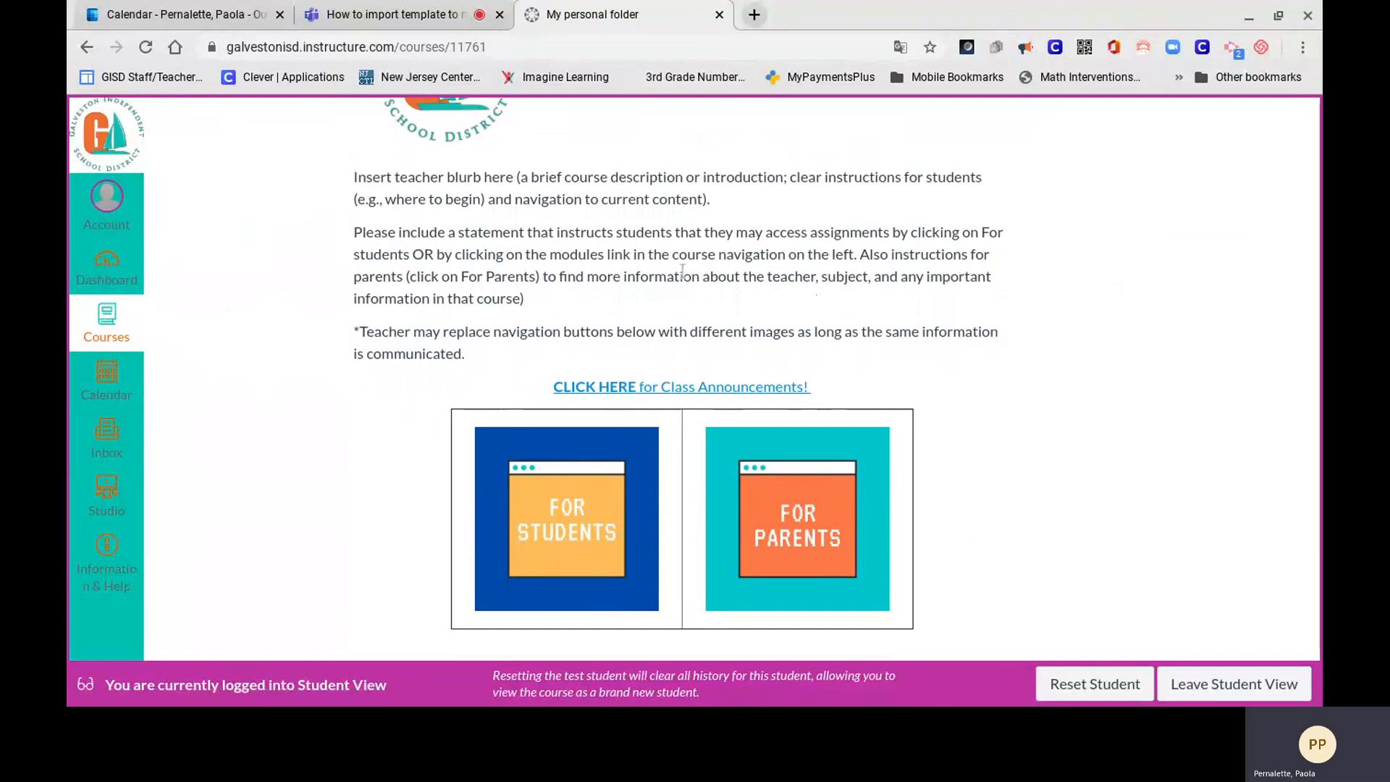
pyautogui.scroll(2, 687, 273)
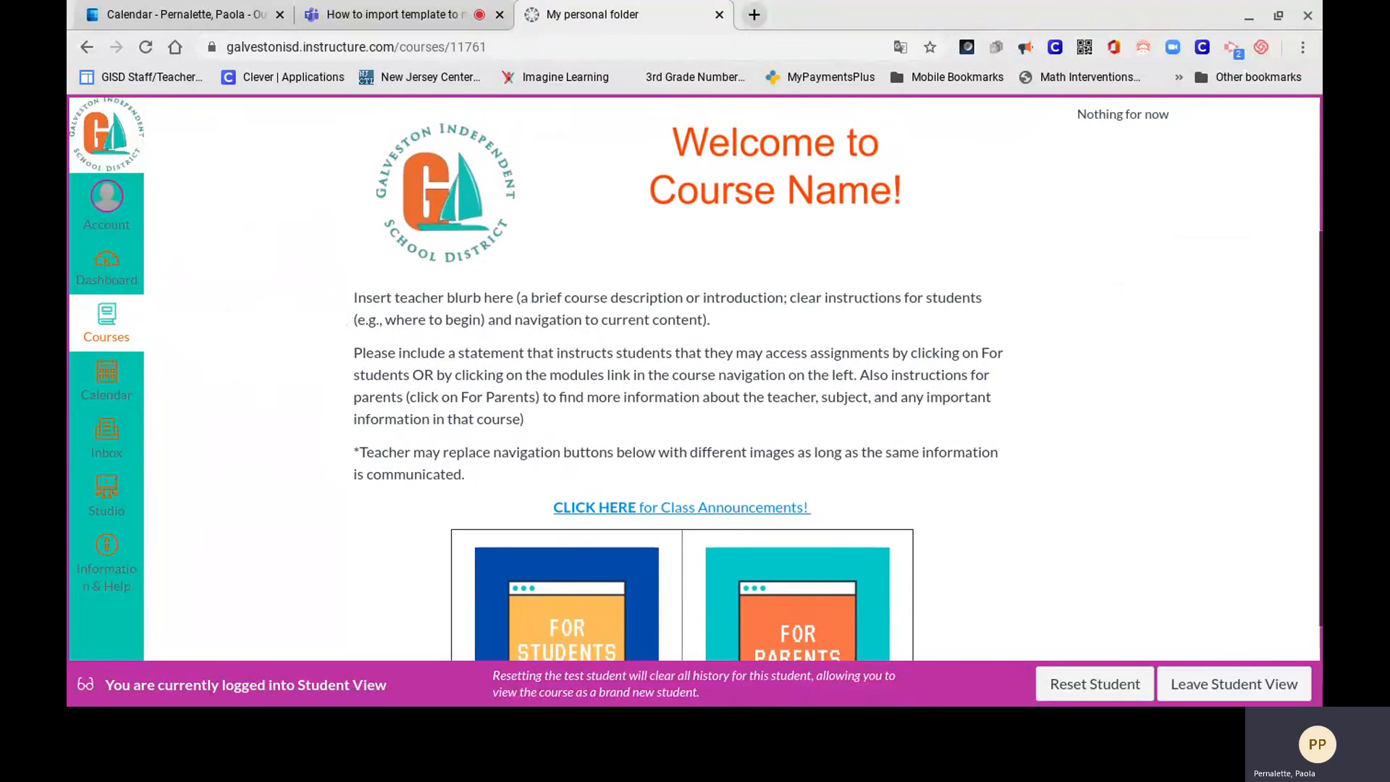
pyautogui.scroll(-2, 651, 424)
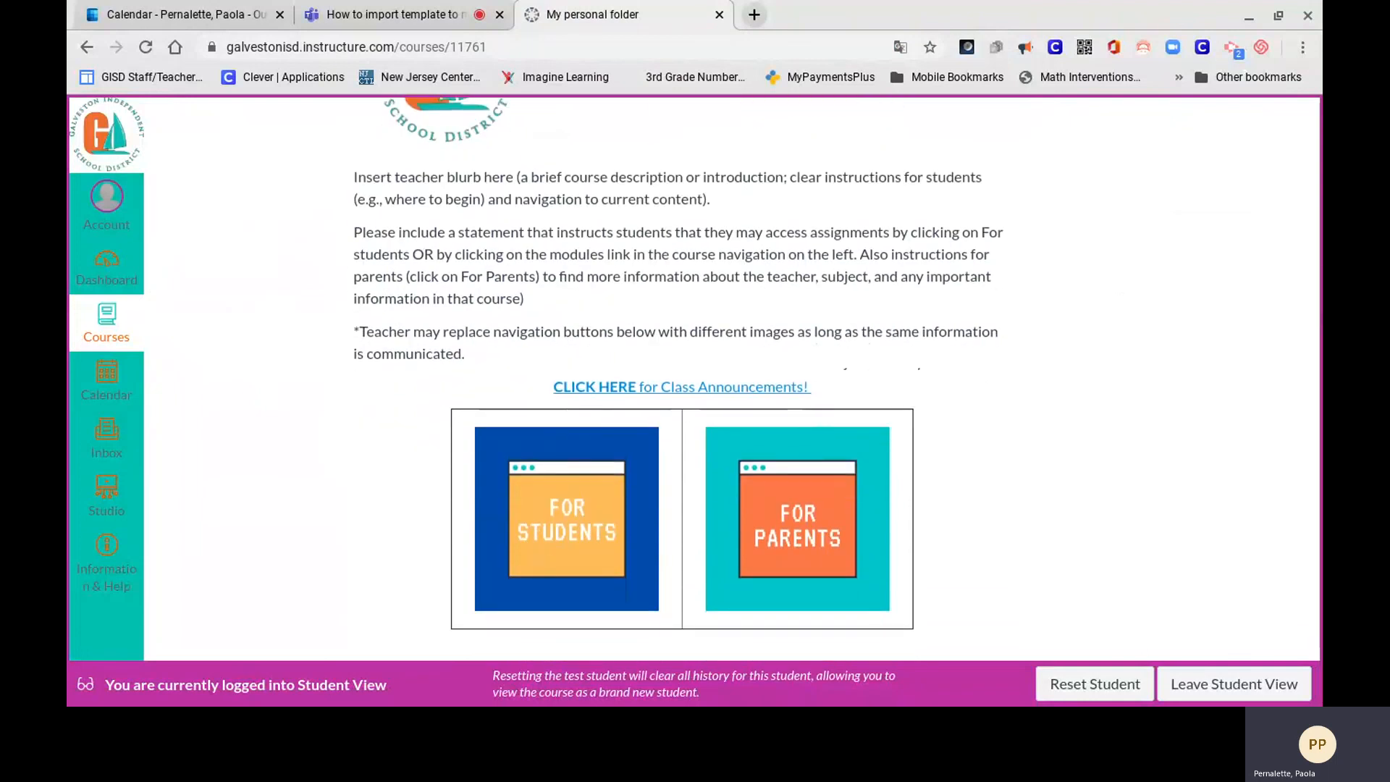
pyautogui.click(820, 516)
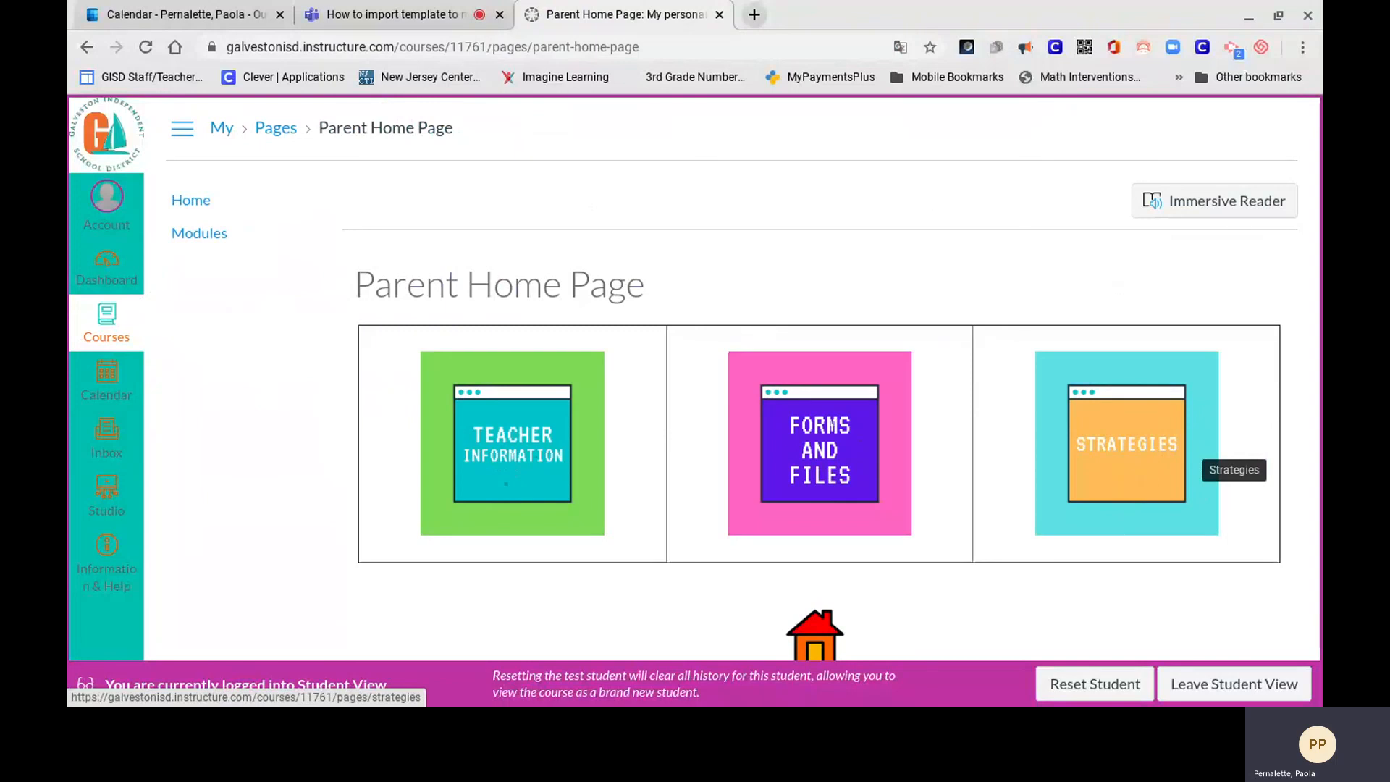
# Go back from the Parent Home Page to the front page using the house image, and leave Student View.
pyautogui.click(814, 636)
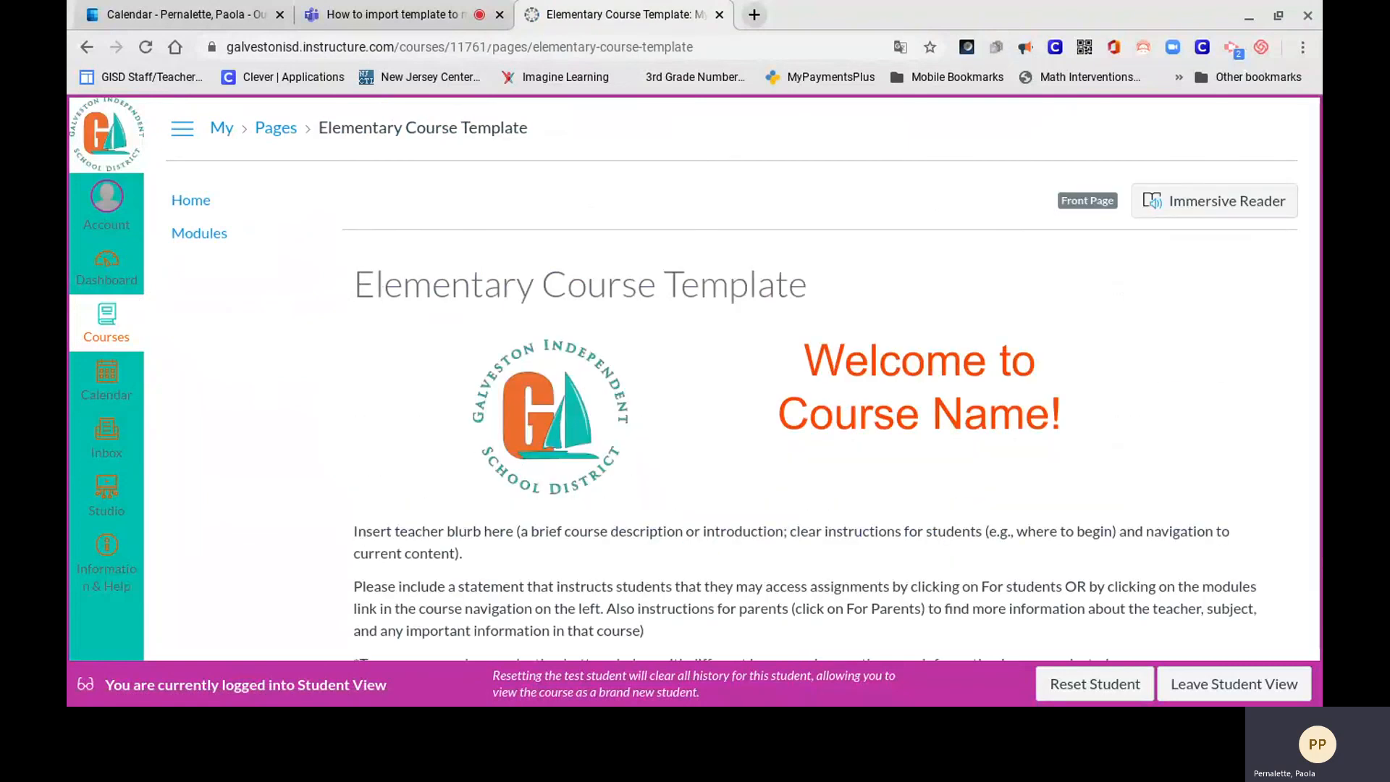
pyautogui.scroll(-2, 753, 376)
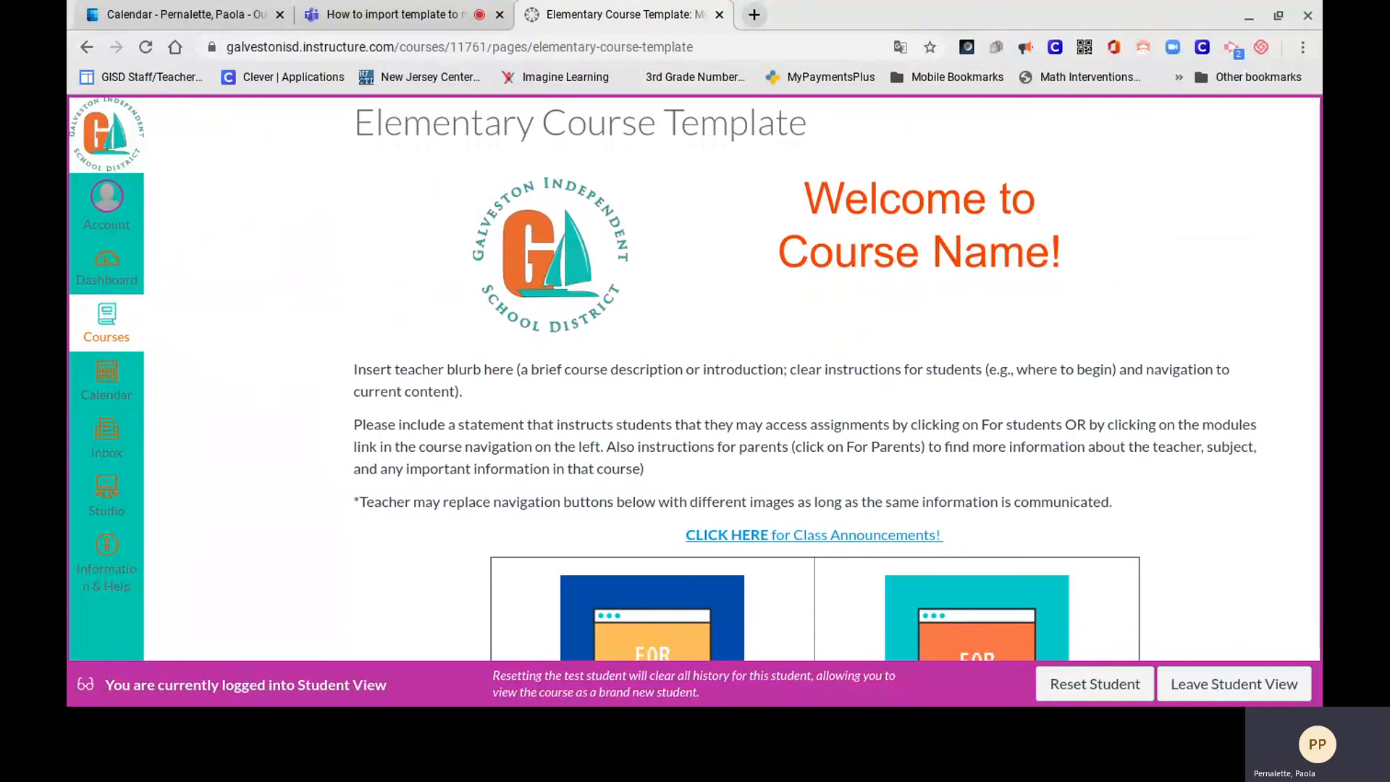
pyautogui.scroll(2, 753, 376)
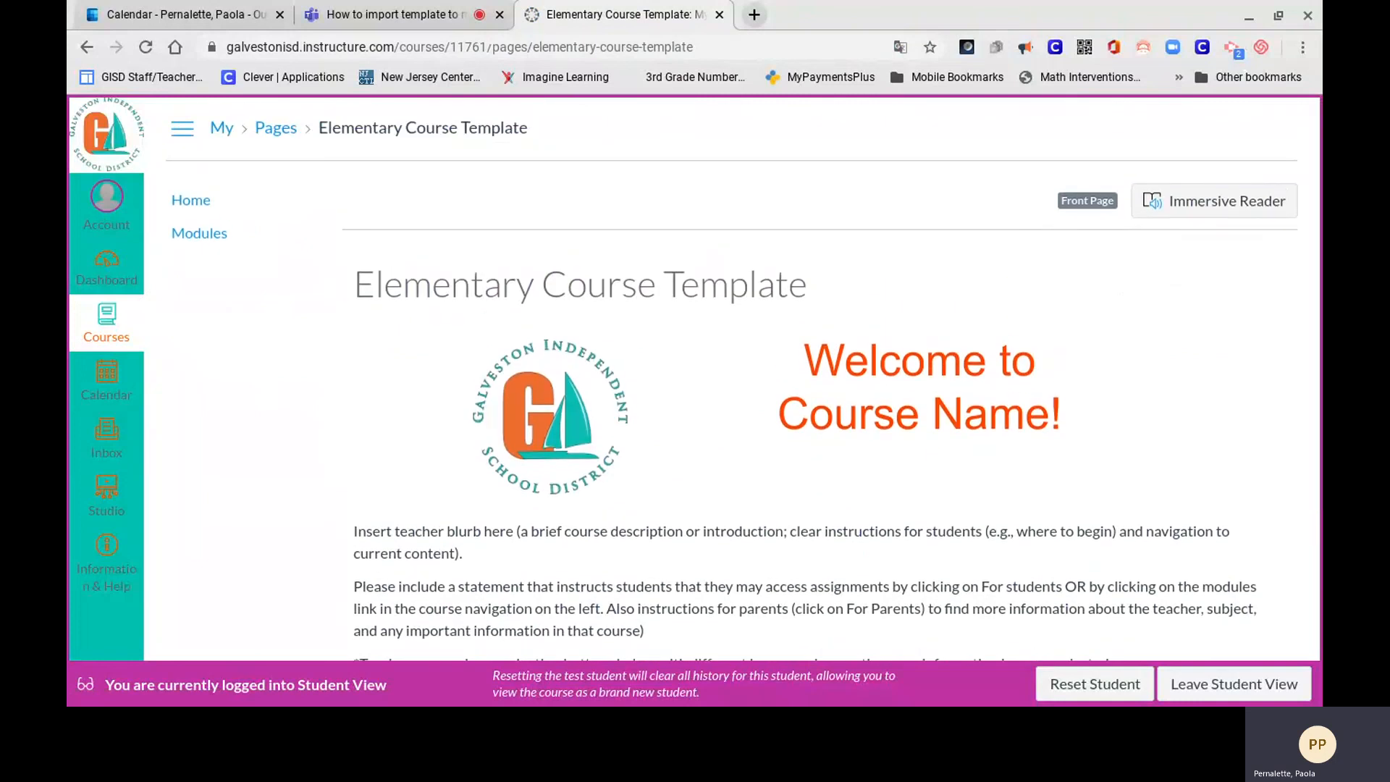
pyautogui.click(1255, 688)
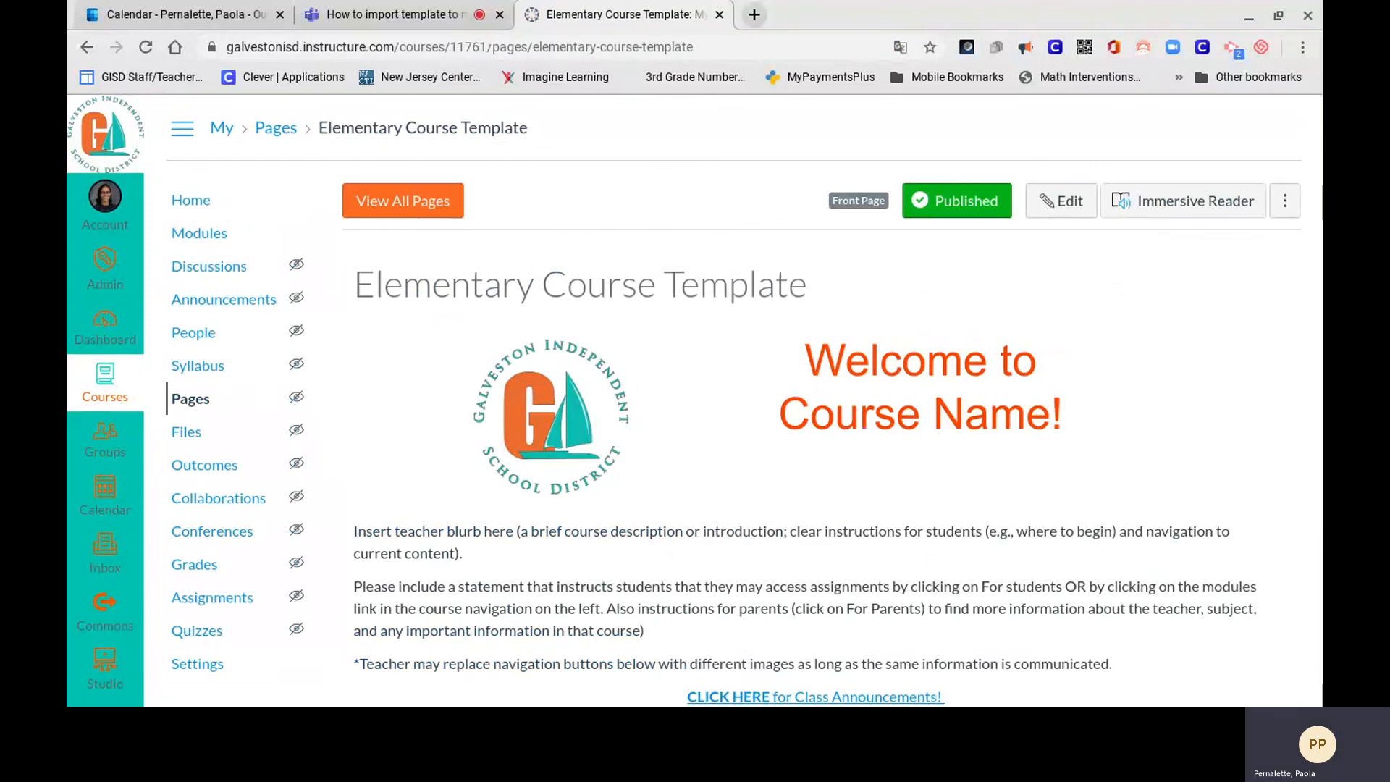
# Look over the Elementary Course Template front page and open it for editing.
pyautogui.scroll(-3, 1162, 273)
pyautogui.scroll(3, 1162, 273)
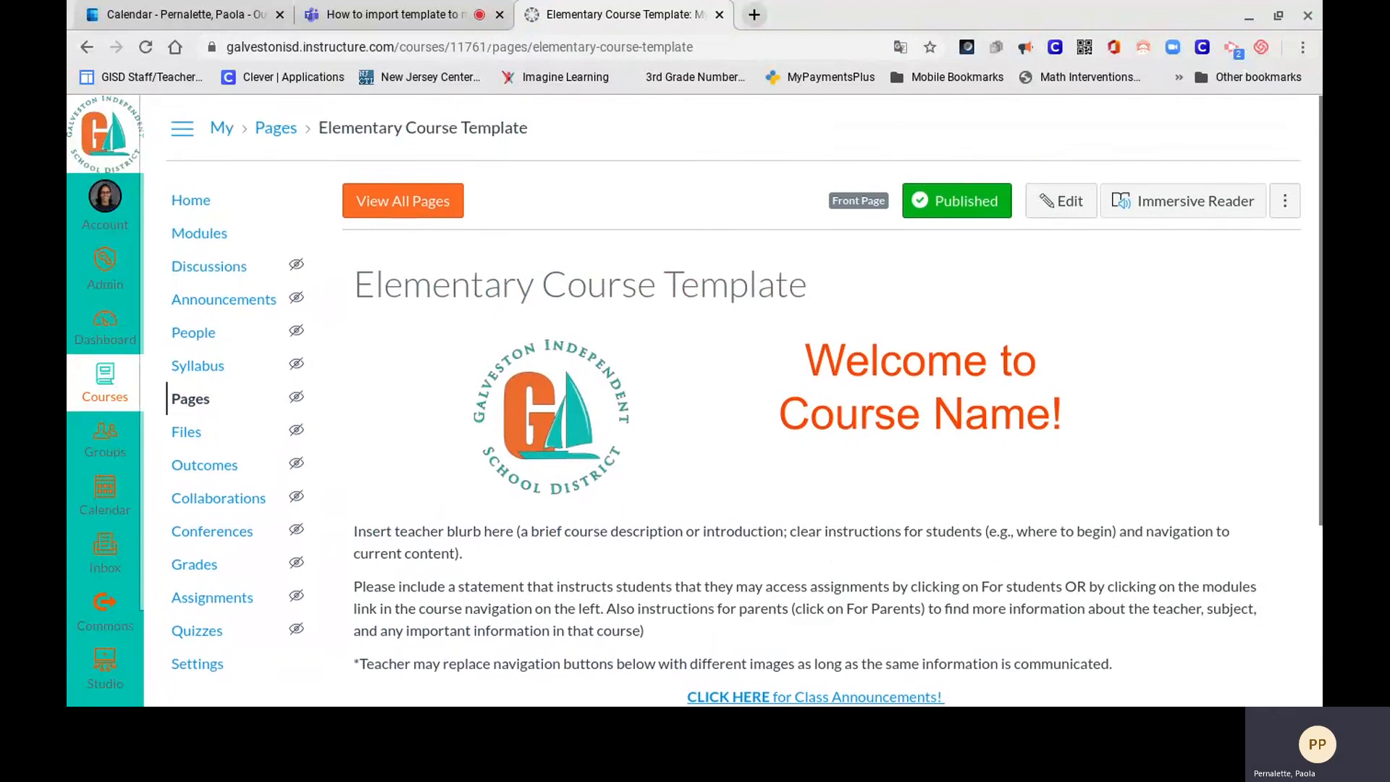
pyautogui.scroll(-2, 744, 401)
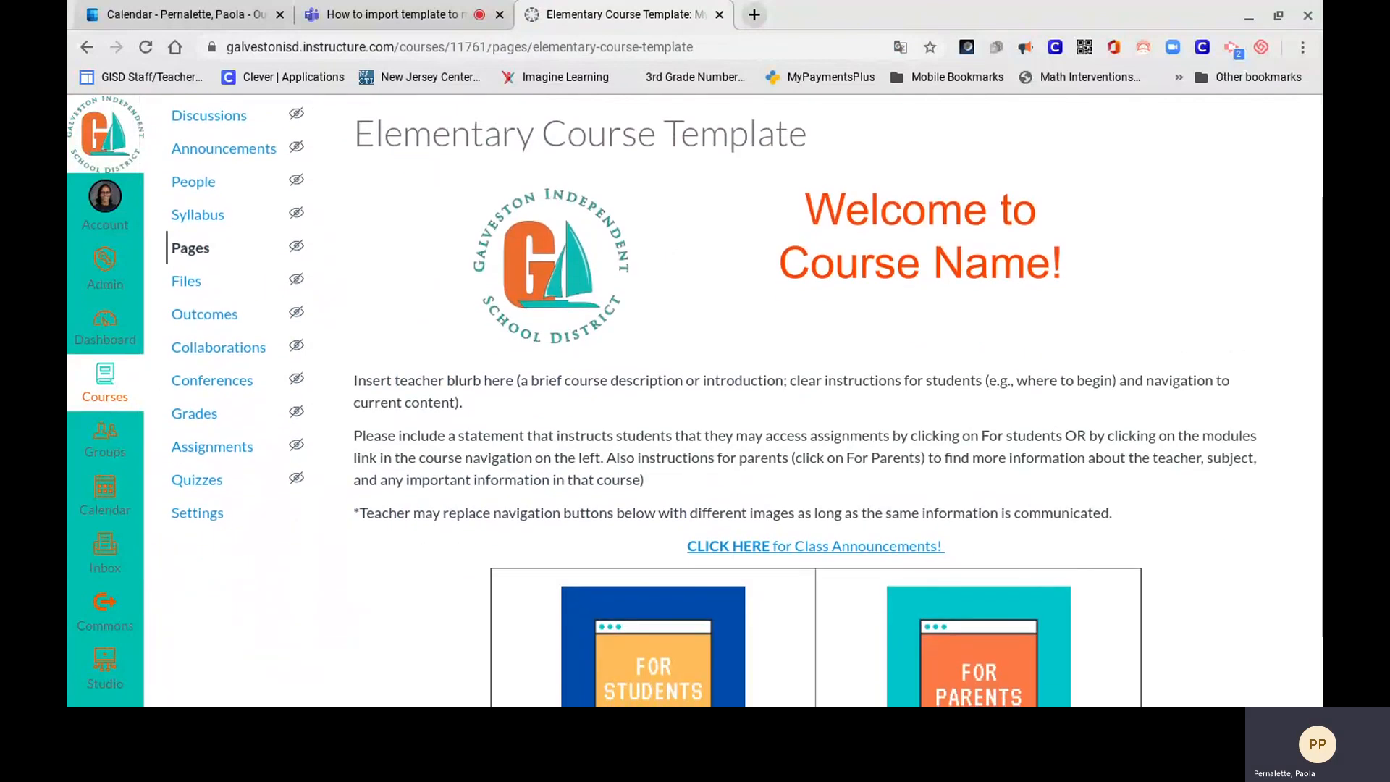
pyautogui.scroll(3, 839, 296)
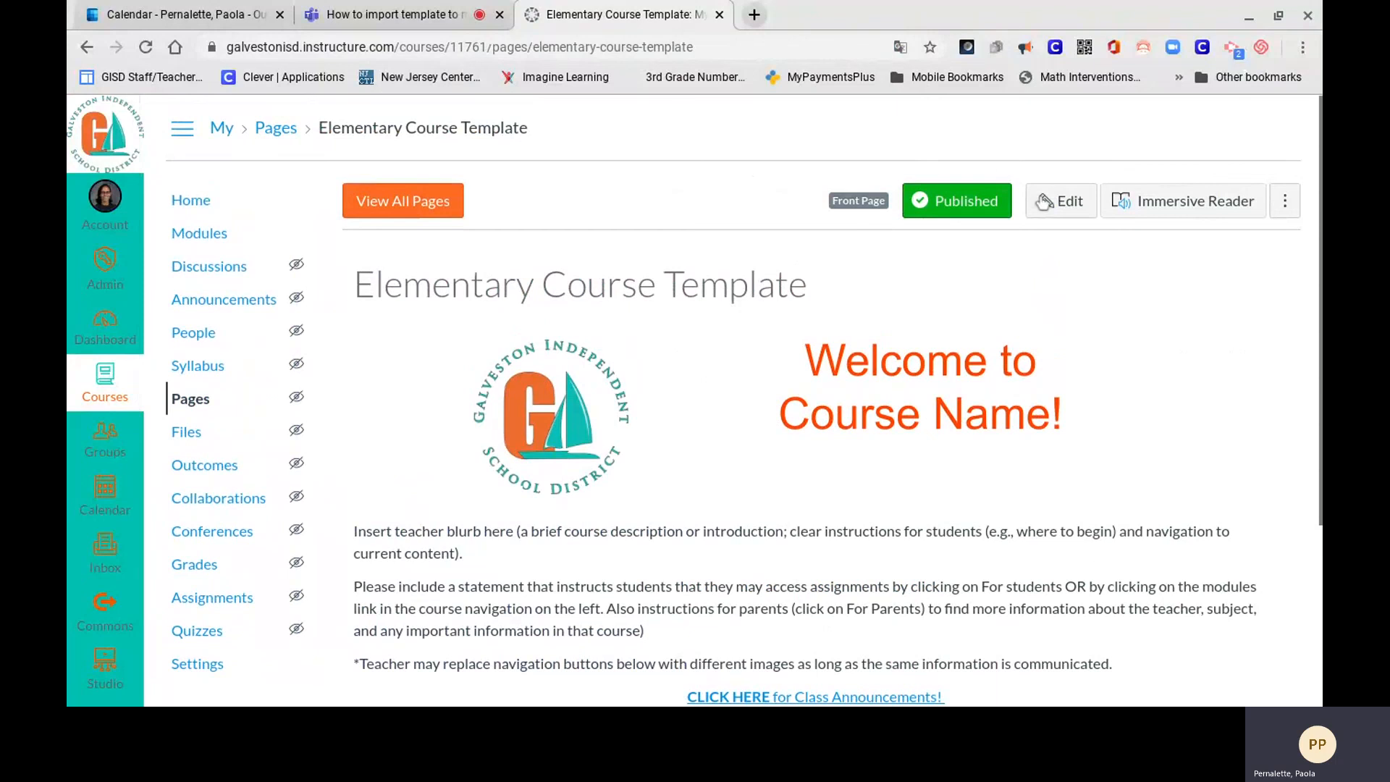
pyautogui.click(1054, 208)
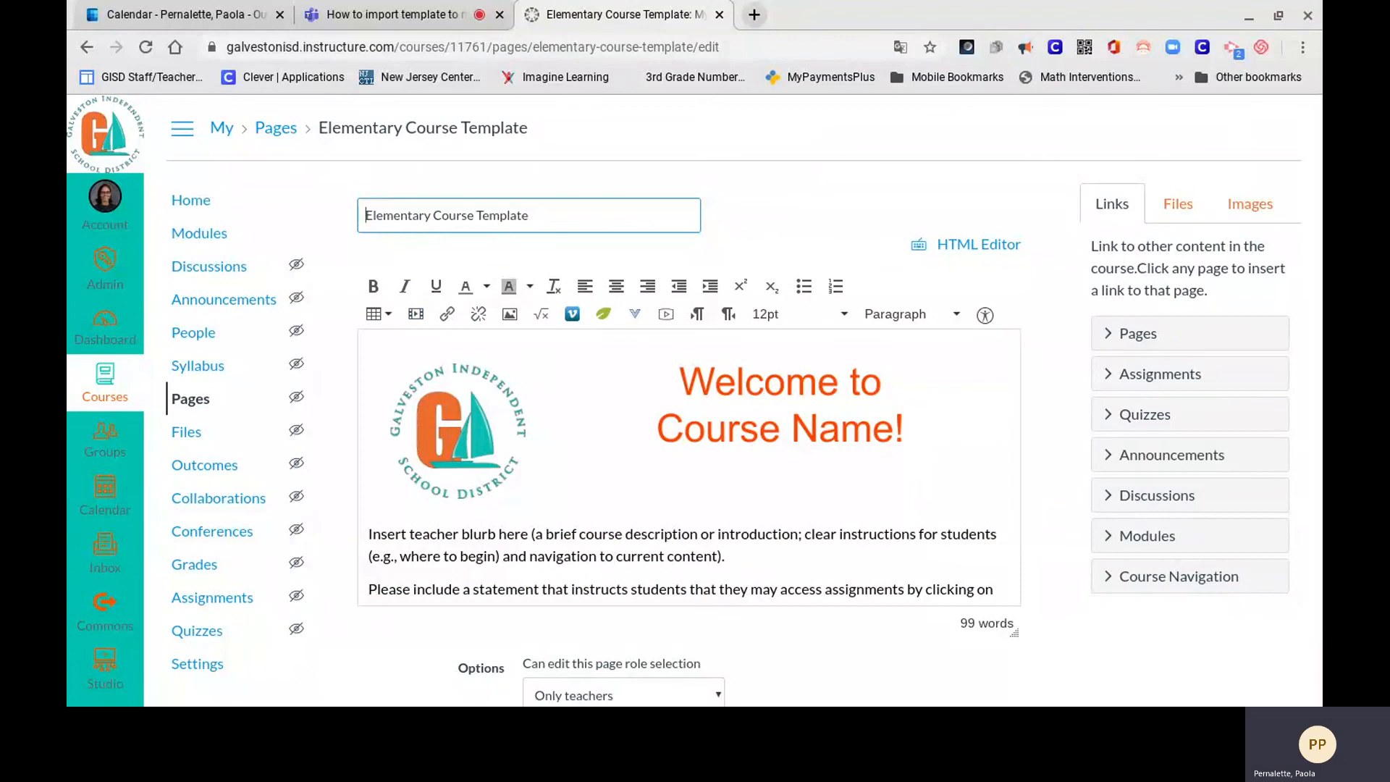
# Review the front page's text and options in the editor, save the page, and look over the saved page.
pyautogui.scroll(-5, 688, 467)
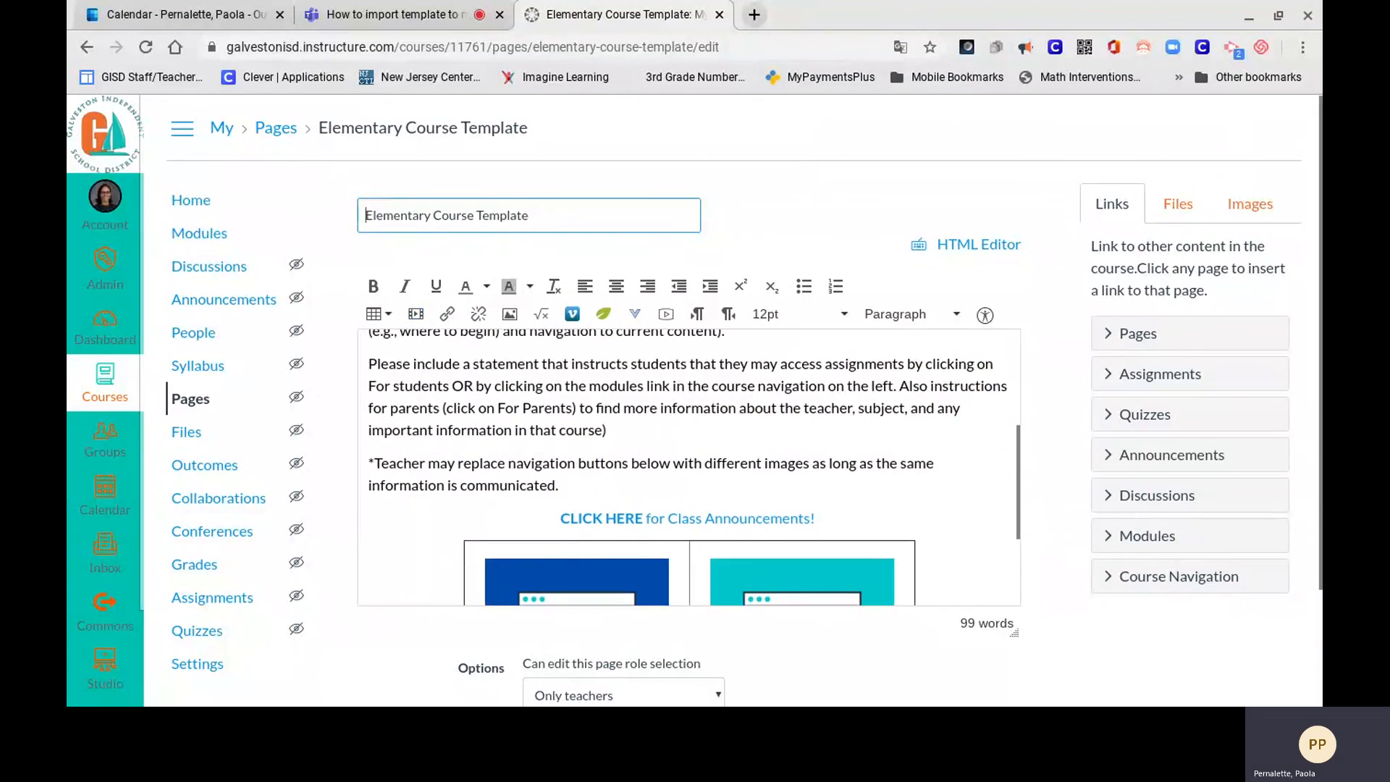
pyautogui.scroll(-2, 688, 466)
pyautogui.scroll(8, 688, 467)
pyautogui.scroll(-2, 743, 400)
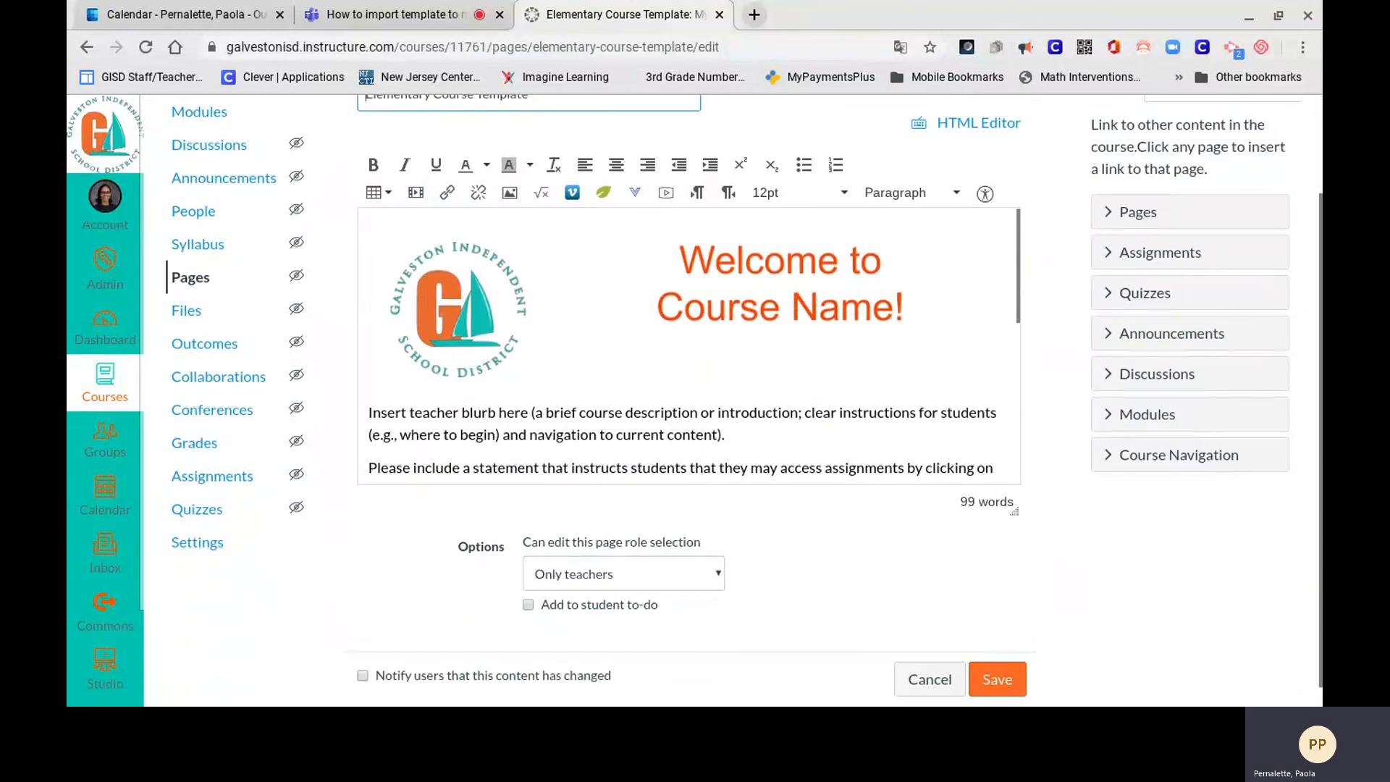
pyautogui.scroll(-1, 744, 401)
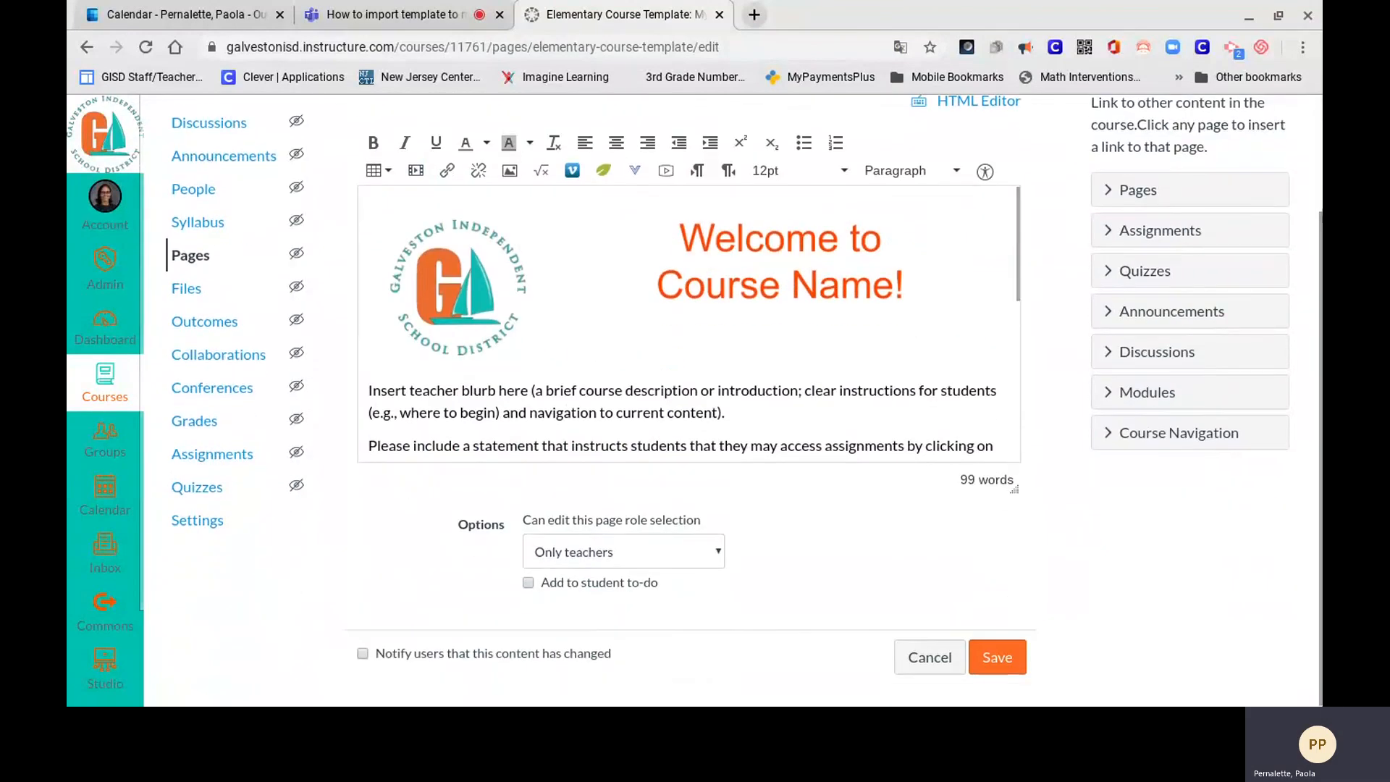
pyautogui.click(1008, 661)
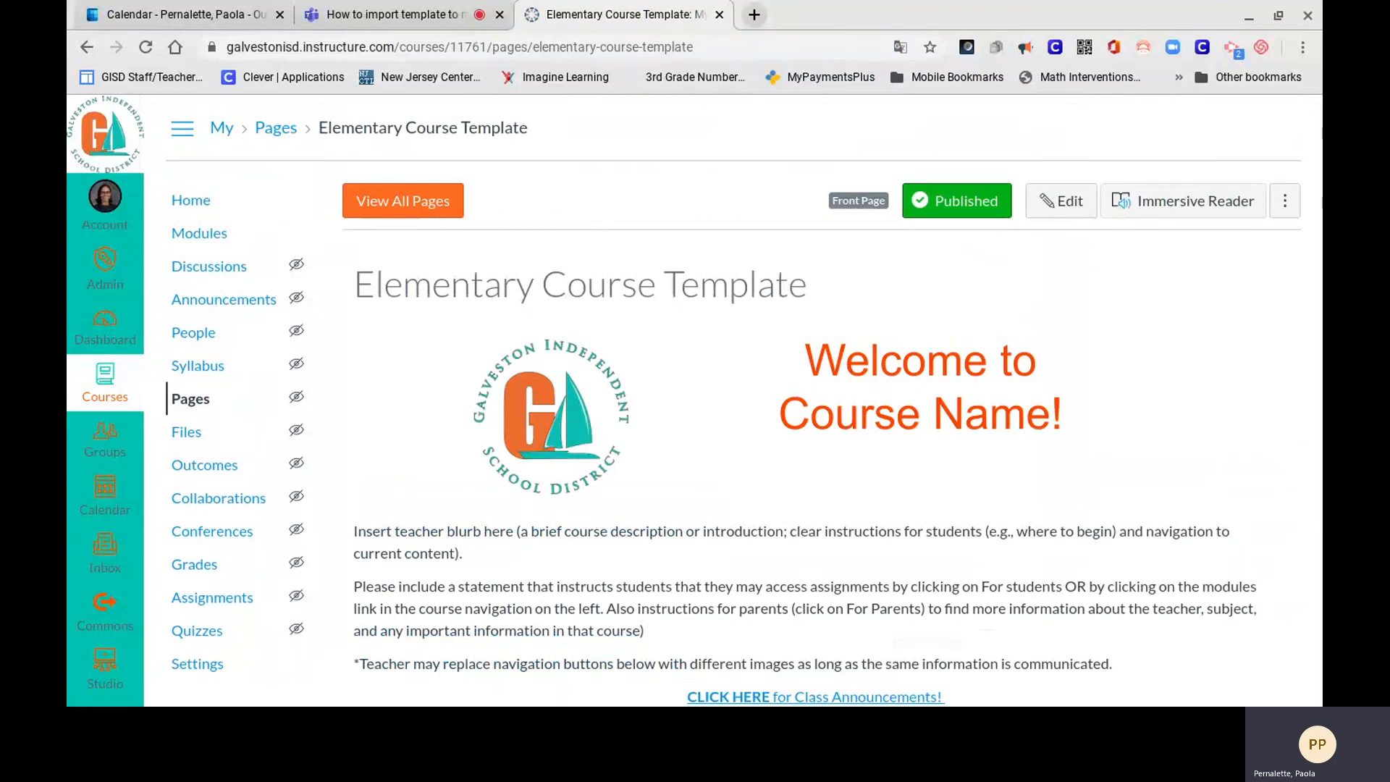
pyautogui.scroll(-2, 731, 402)
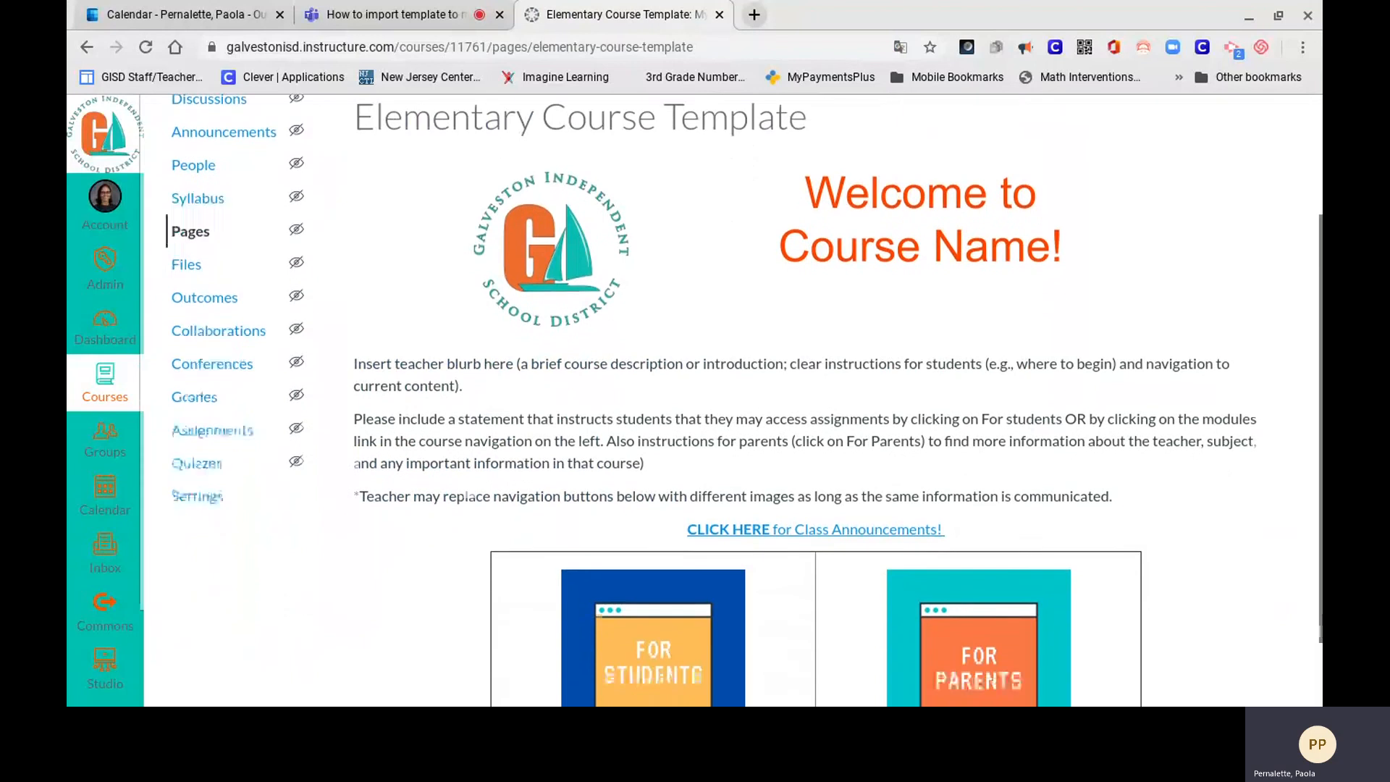
pyautogui.scroll(-1, 731, 402)
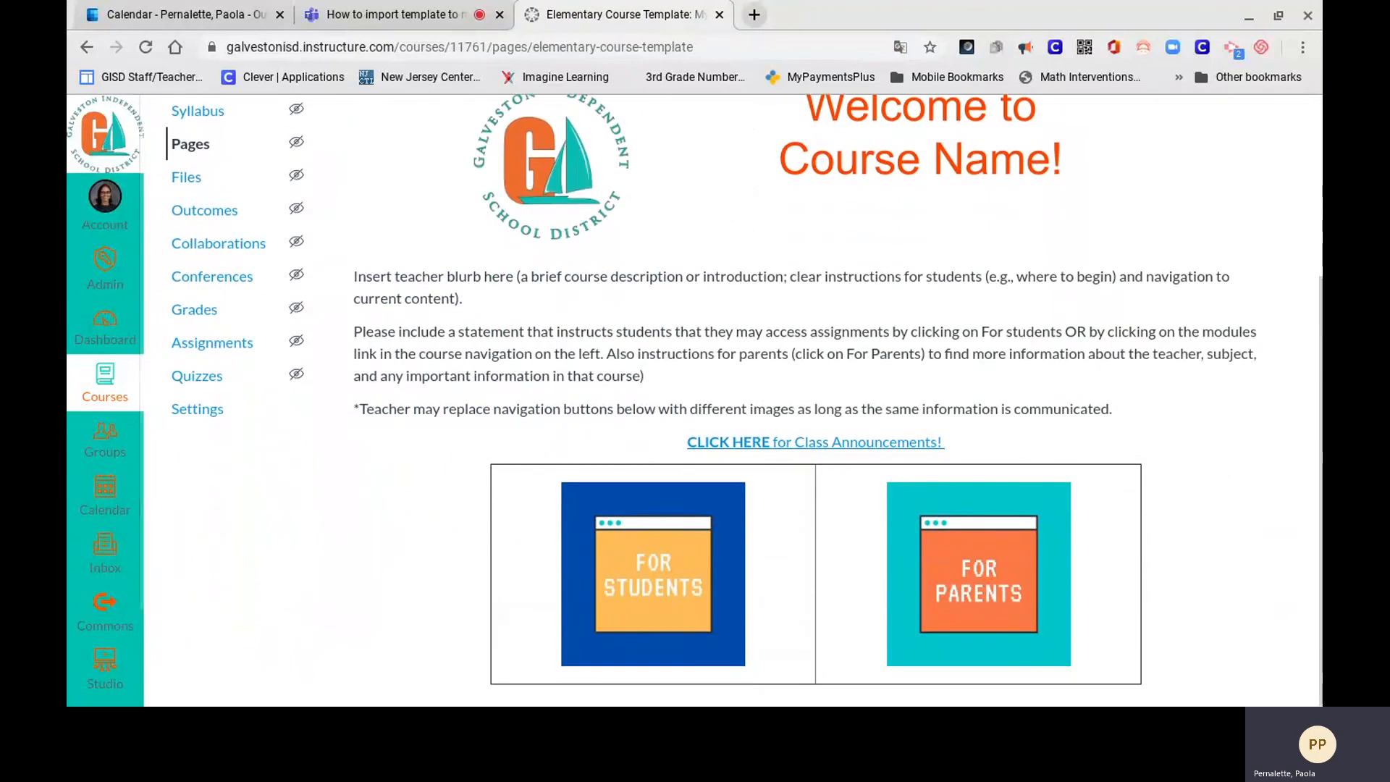